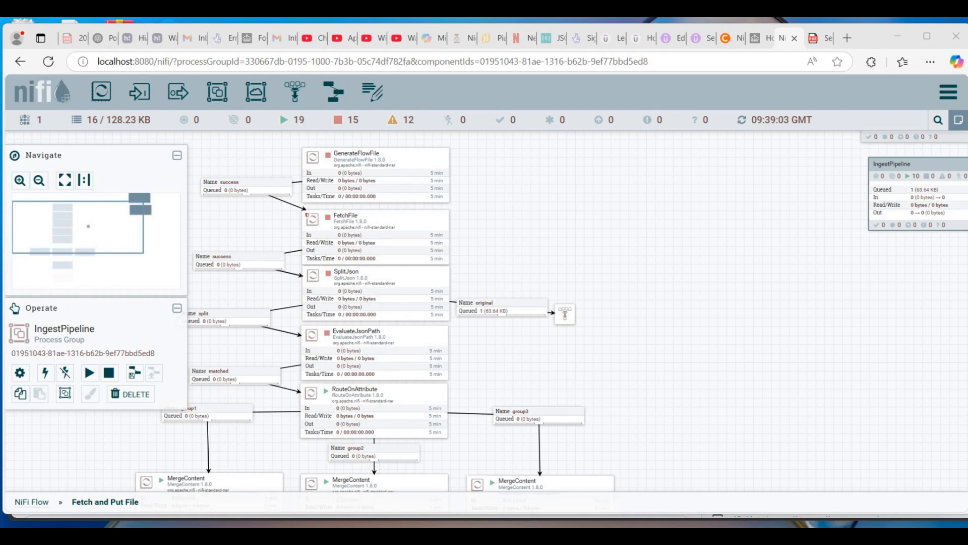
# Examine the files in the input and output folders under datasets in File Explorer.
pyautogui.moveTo(560, 536)
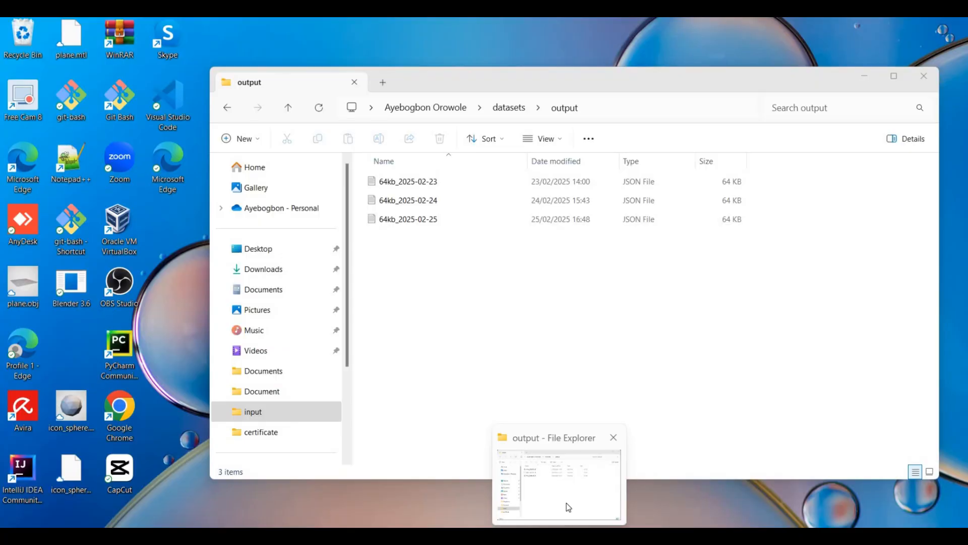
pyautogui.click(567, 503)
pyautogui.click(509, 107)
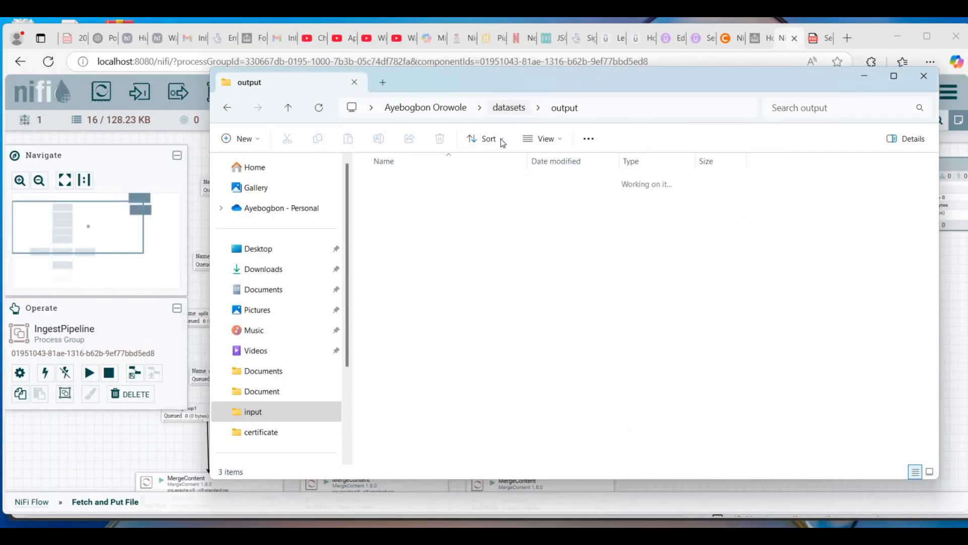
pyautogui.doubleClick(414, 180)
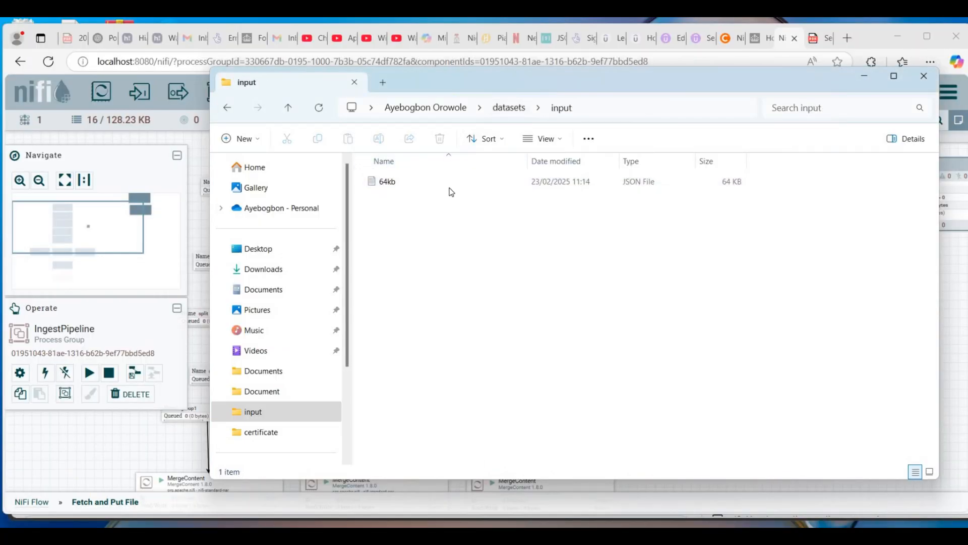
pyautogui.click(519, 114)
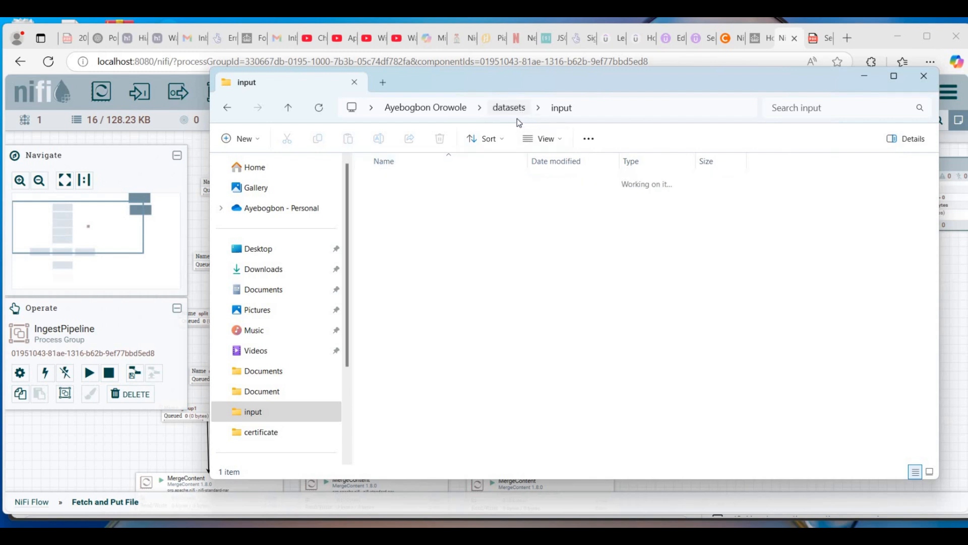
pyautogui.doubleClick(380, 200)
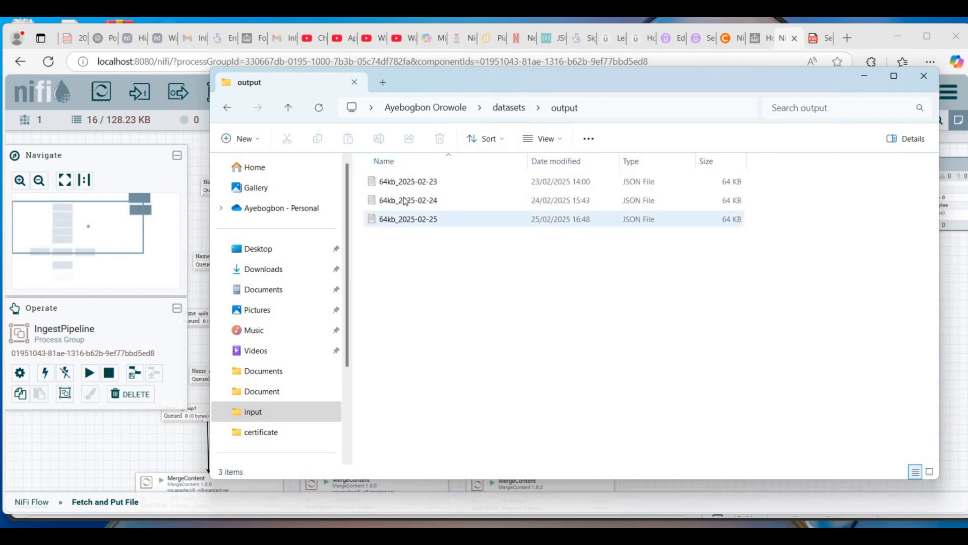
# Switch back to NiFi and add a process group named IngestPipeline2 on the empty canvas beside the existing flow.
pyautogui.click(161, 430)
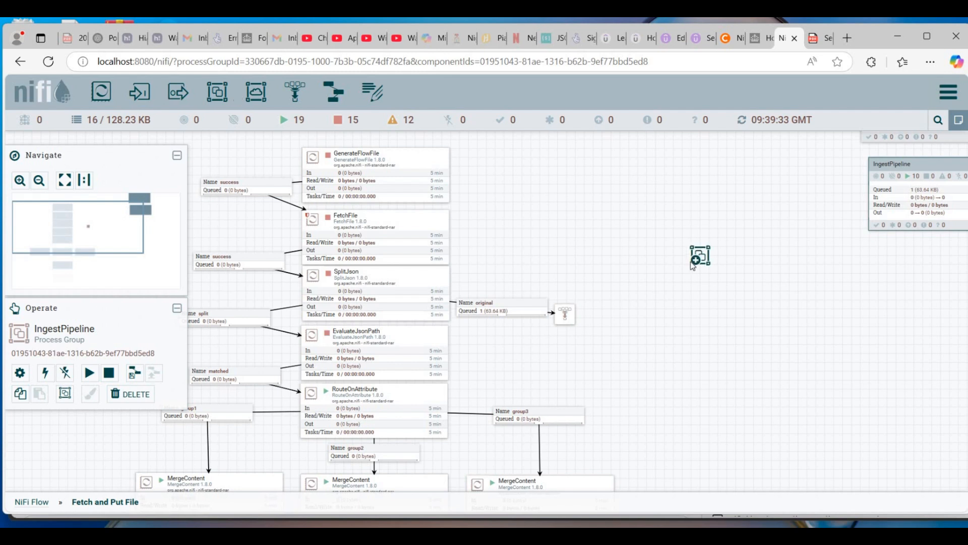
pyautogui.moveTo(691, 262); pyautogui.dragTo(691, 261)
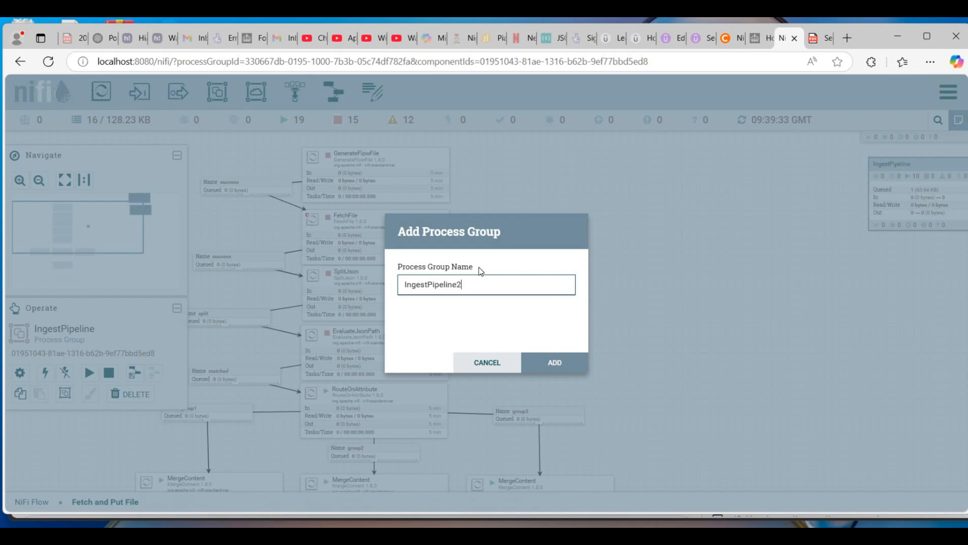
pyautogui.press('Return')
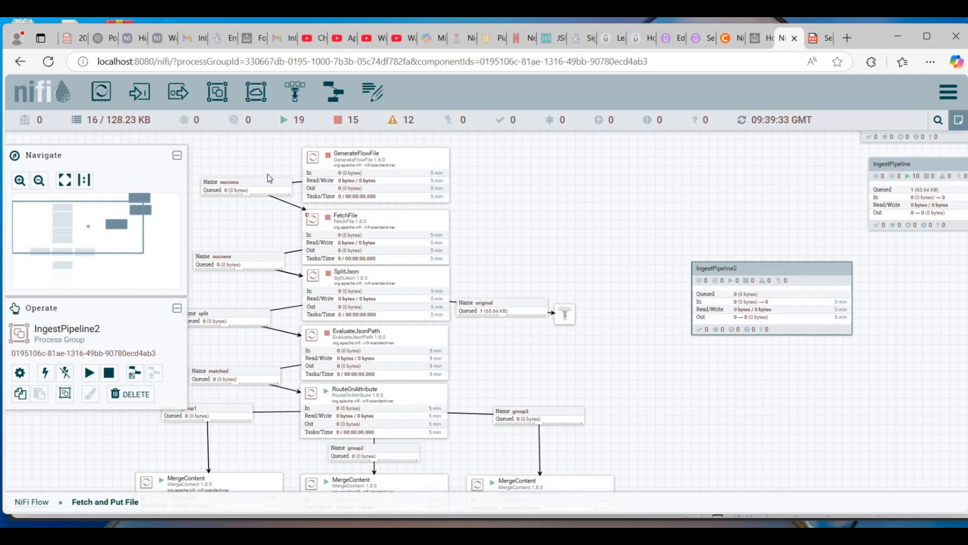
# Copy the connected GenerateFlowFile and FetchFile processors from the existing flow and paste them inside the IngestPipeline2 group.
pyautogui.scroll(-1, 258, 166)
pyautogui.scroll(1, 240, 152)
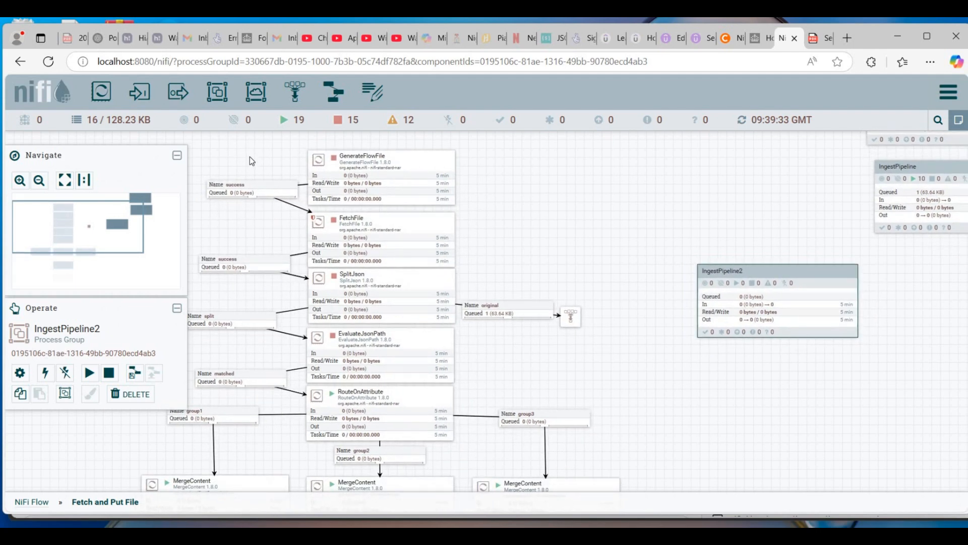
pyautogui.moveTo(249, 147); pyautogui.dragTo(465, 263)
pyautogui.rightClick(368, 220)
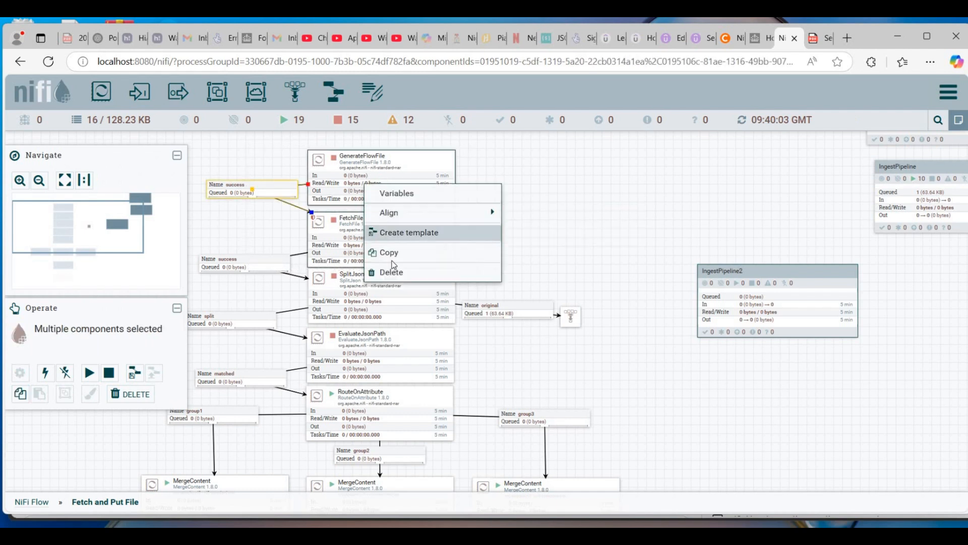
pyautogui.click(391, 252)
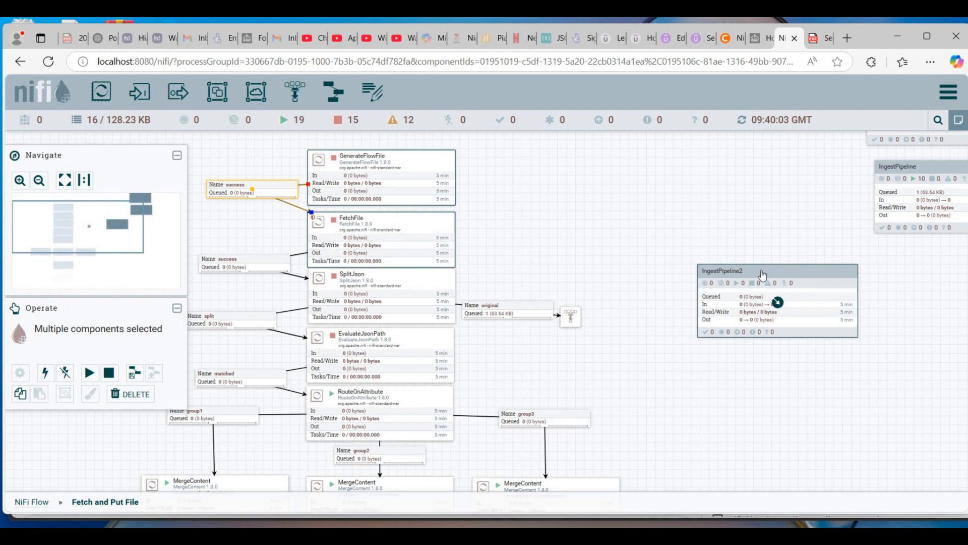
pyautogui.doubleClick(762, 277)
pyautogui.rightClick(455, 190)
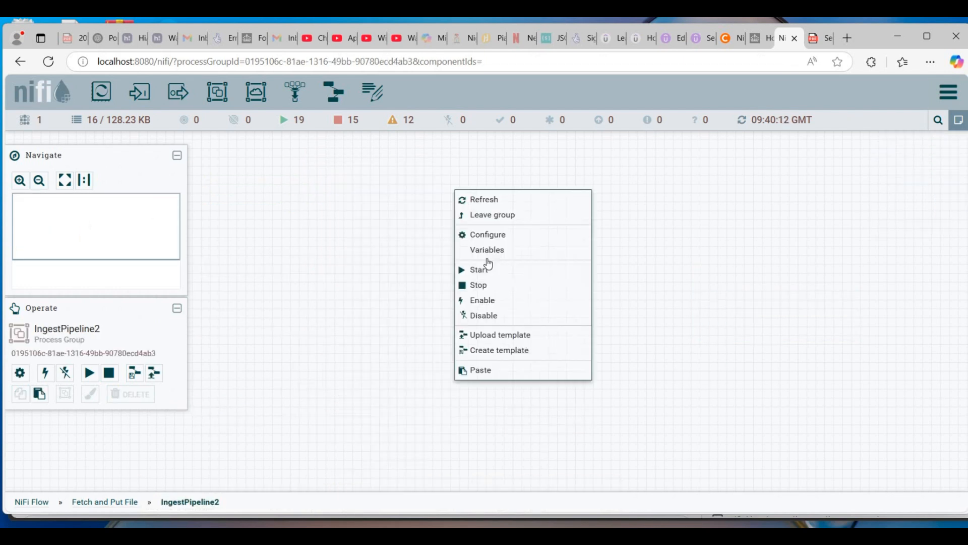
pyautogui.click(488, 369)
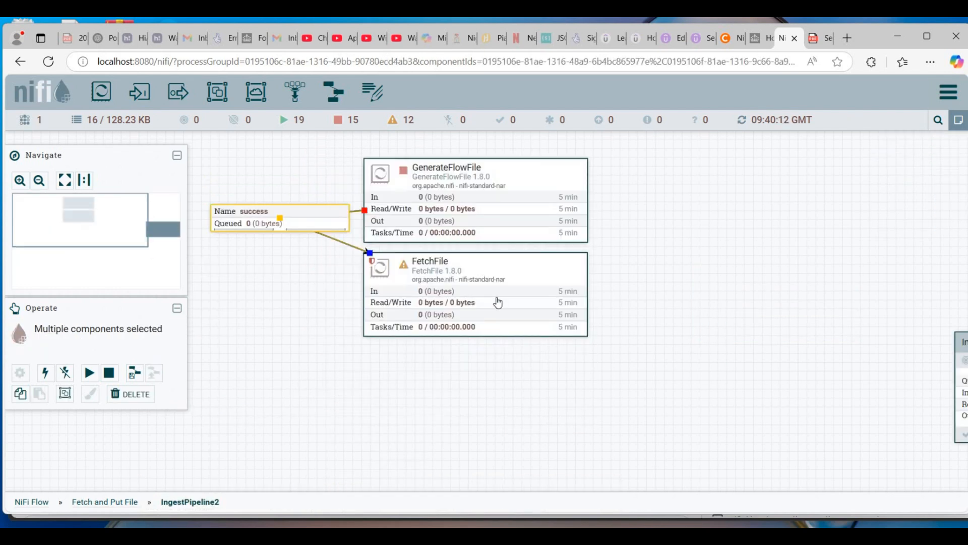
pyautogui.moveTo(679, 275); pyautogui.dragTo(675, 271)
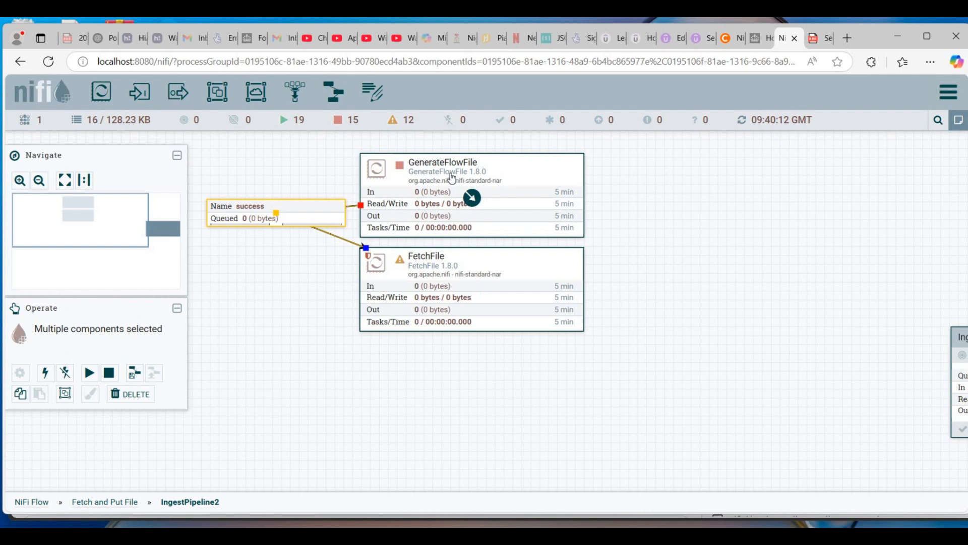
pyautogui.click(679, 230)
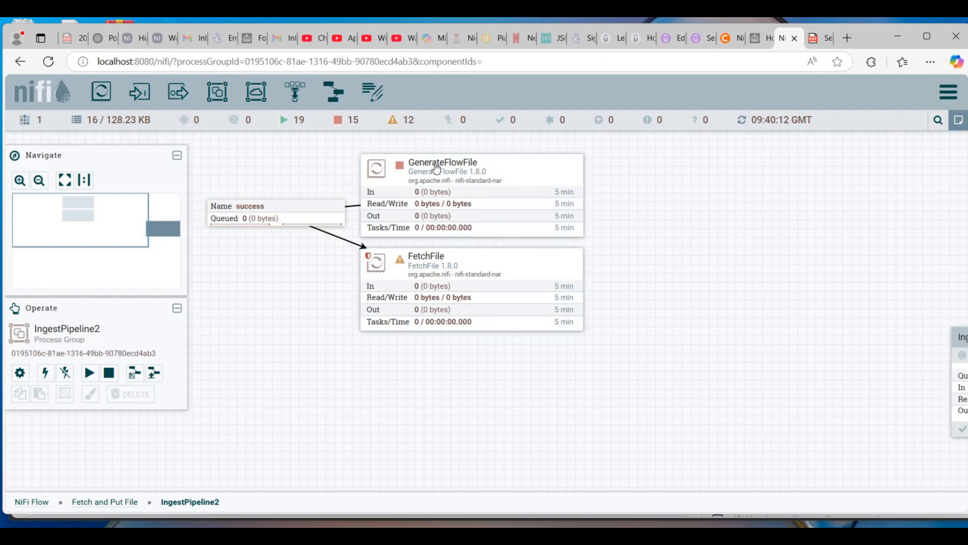
# Review the properties of the GenerateFlowFile and FetchFile processors, including the path attributes and the file to fetch.
pyautogui.doubleClick(437, 168)
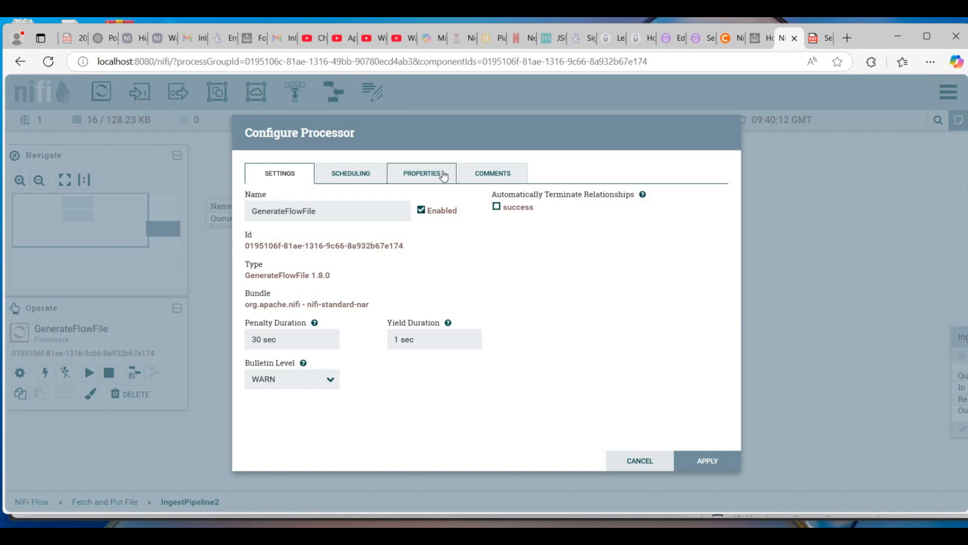
pyautogui.click(443, 174)
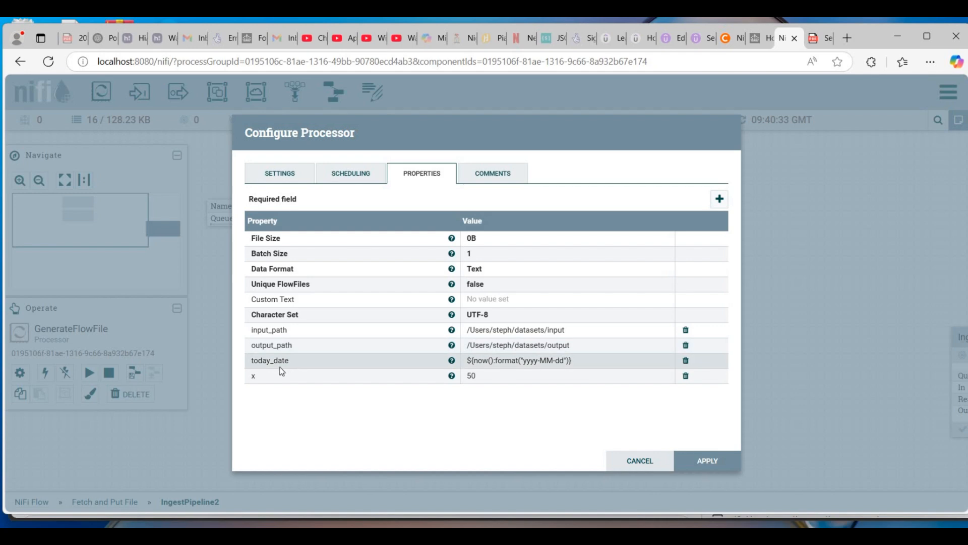
pyautogui.click(707, 460)
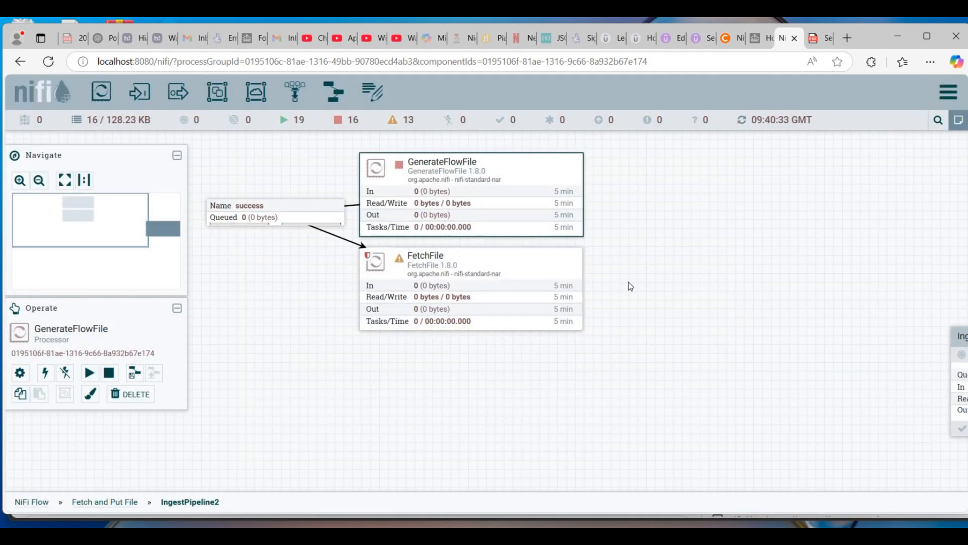
pyautogui.doubleClick(477, 269)
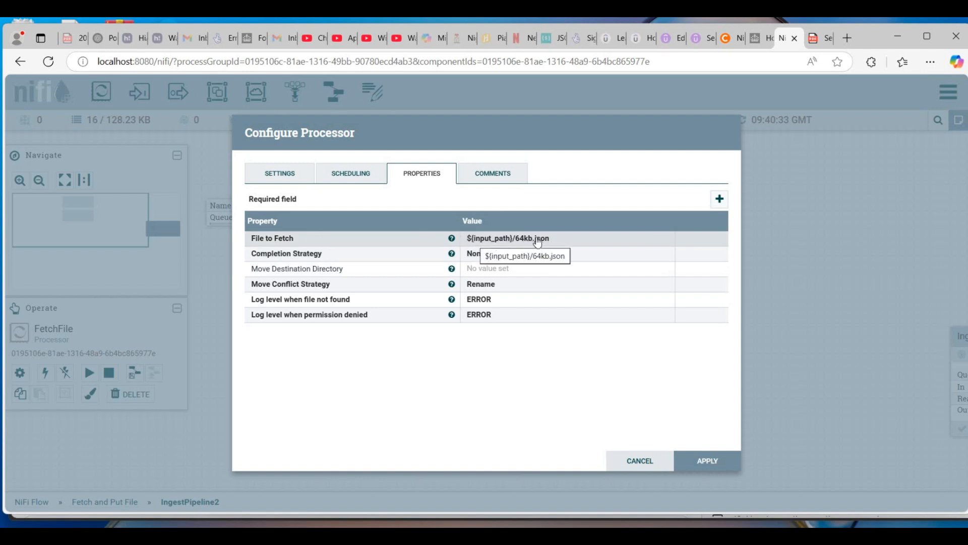
pyautogui.click(640, 461)
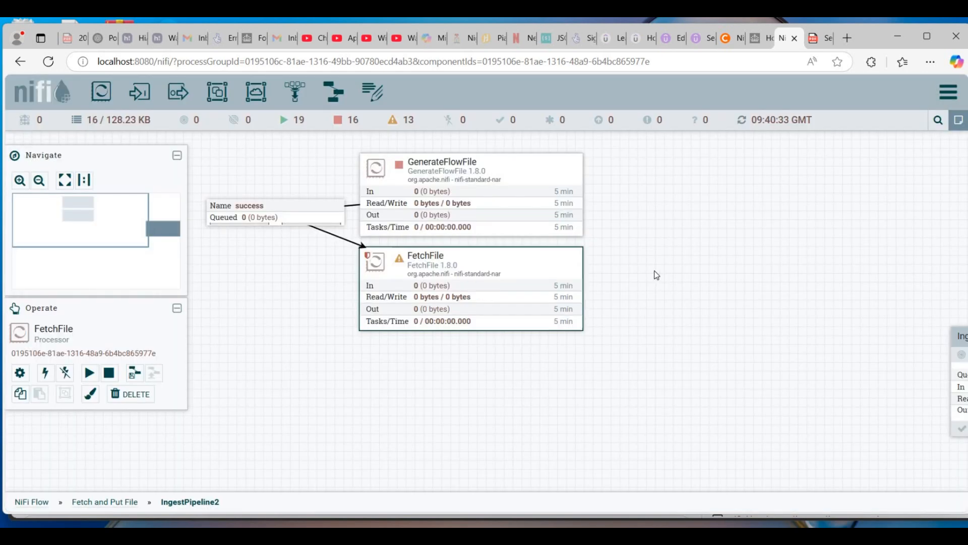
pyautogui.moveTo(655, 271); pyautogui.dragTo(649, 265)
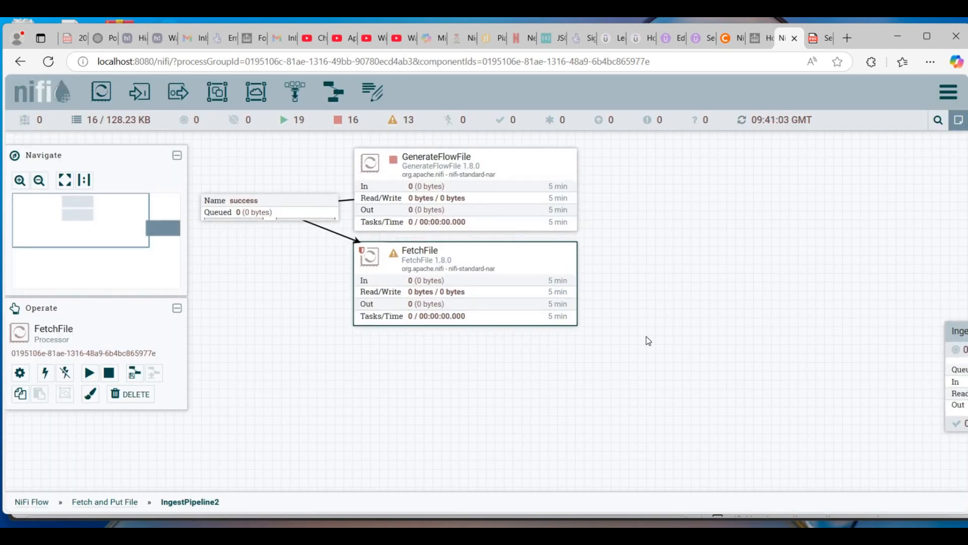
# Add a SplitJson processor below FetchFile and connect FetchFile to it for the success relationship.
pyautogui.moveTo(101, 91); pyautogui.dragTo(657, 264)
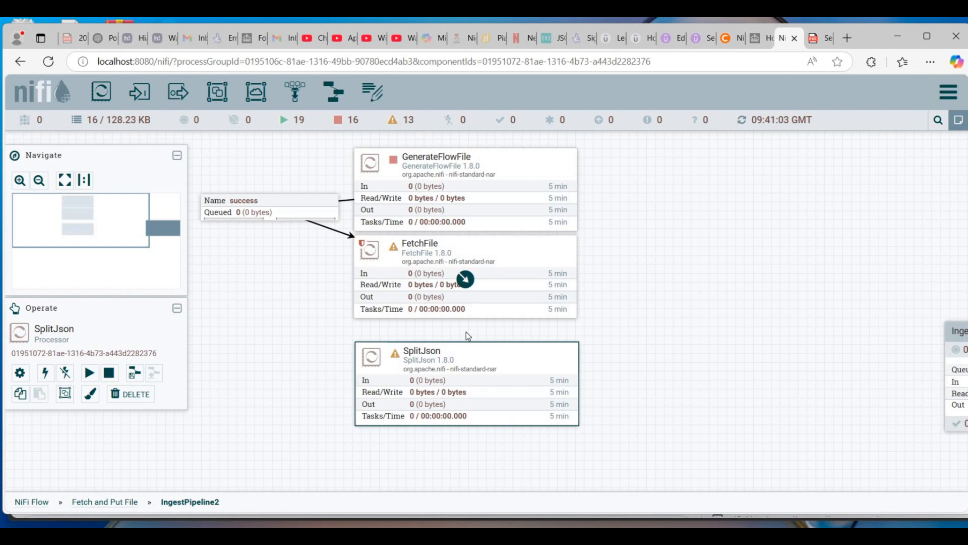
pyautogui.moveTo(465, 354)
pyautogui.mouseDown()
pyautogui.moveTo(465, 380)
pyautogui.moveTo(469, 371)
pyautogui.mouseUp()
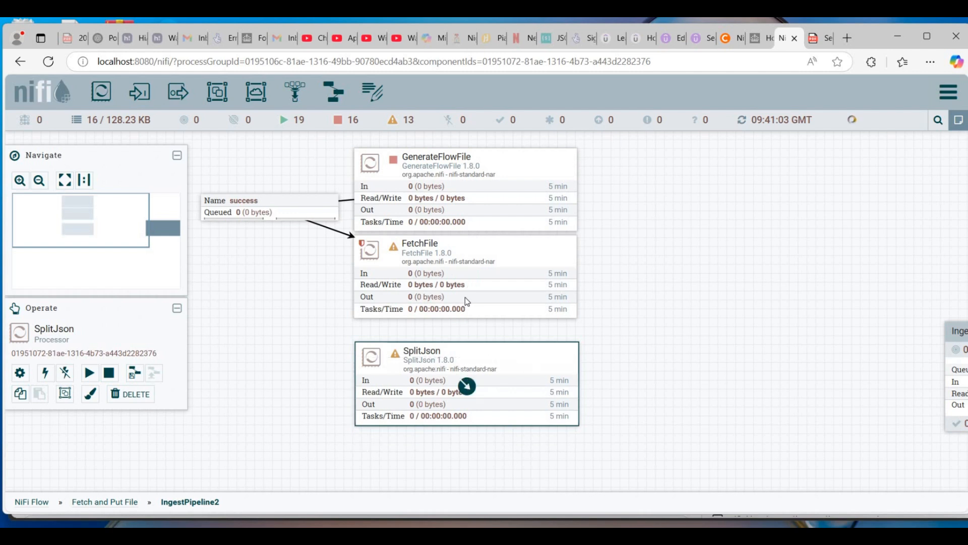
pyautogui.moveTo(467, 284)
pyautogui.moveTo(467, 284); pyautogui.dragTo(471, 385)
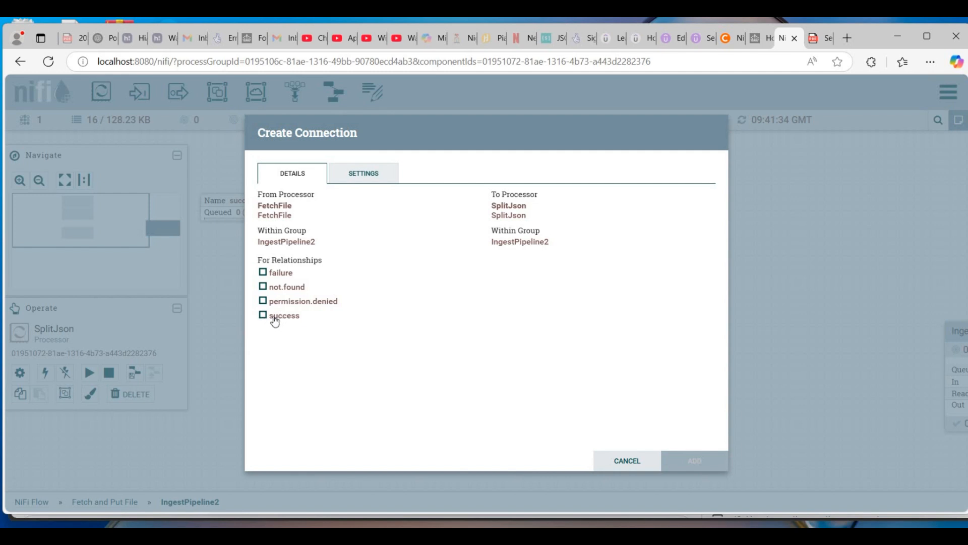
pyautogui.click(273, 318)
pyautogui.click(694, 463)
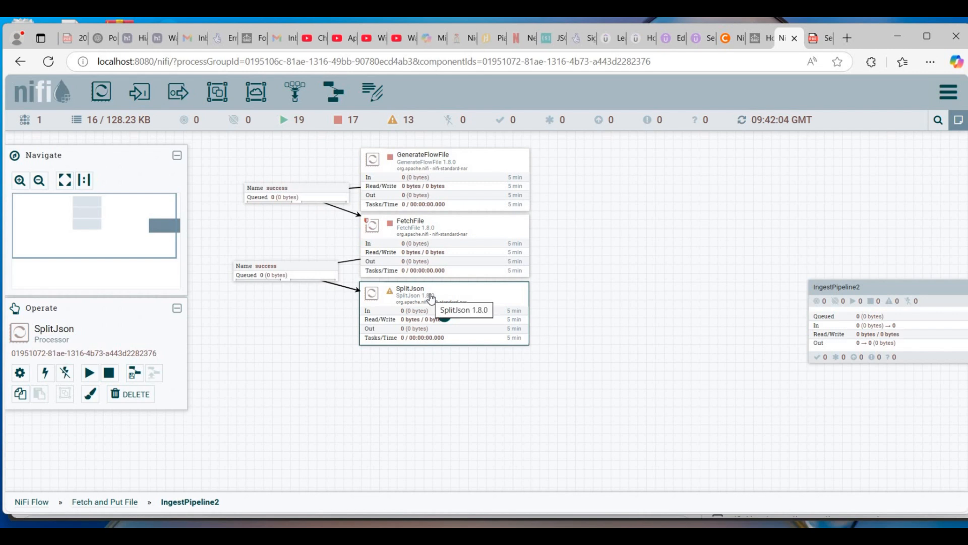
# Set the SplitJson processor's JsonPath Expression to $[*].
pyautogui.doubleClick(431, 297)
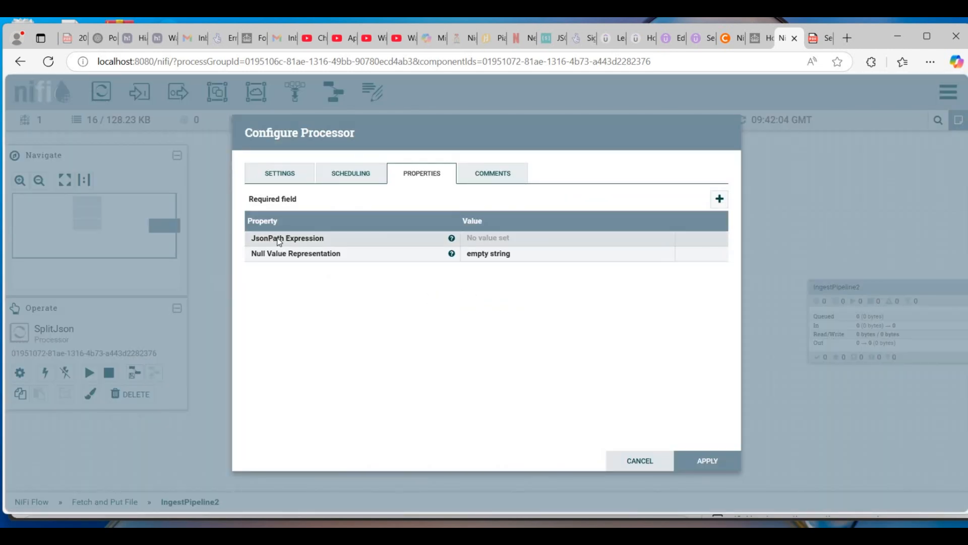
pyautogui.click(498, 239)
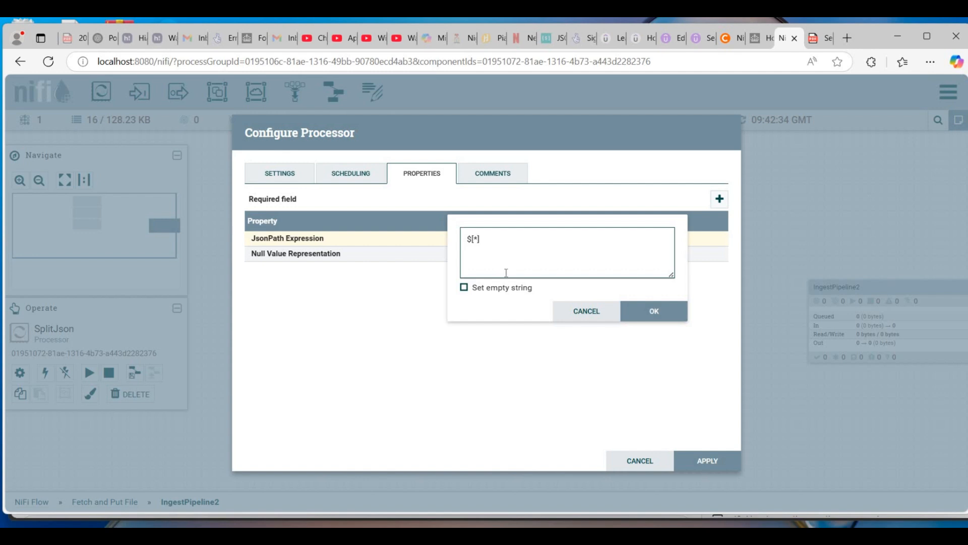
pyautogui.write(']')
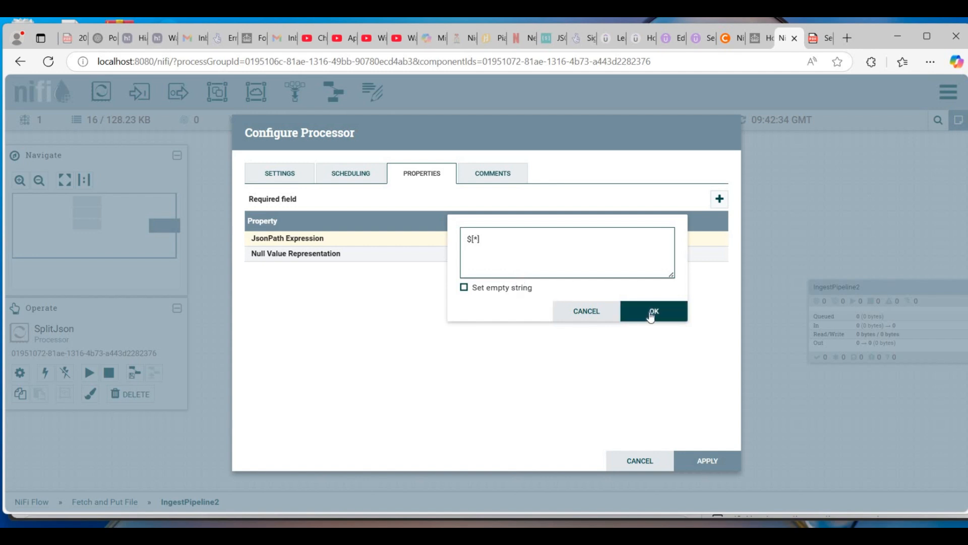
pyautogui.click(652, 312)
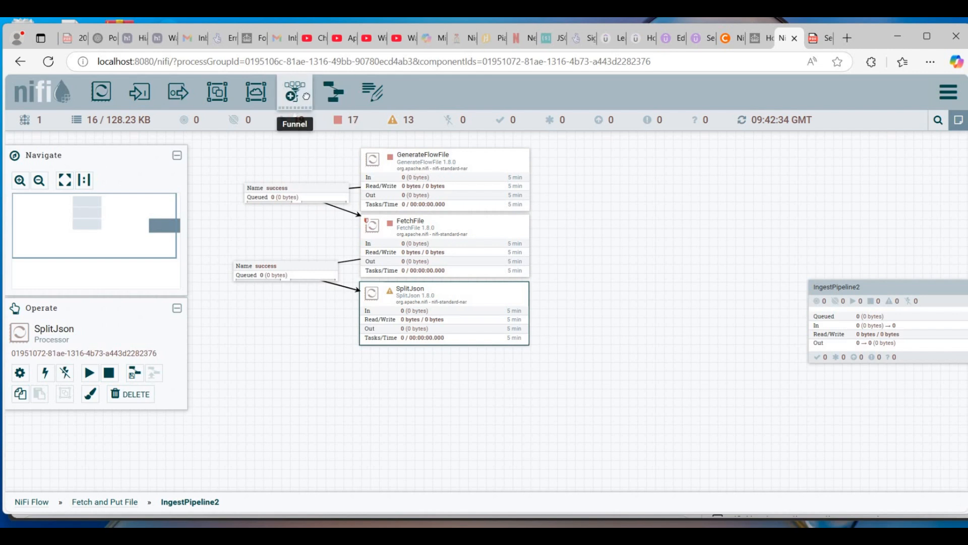
# Place a funnel beside FetchFile and connect FetchFile to it for the success relationship.
pyautogui.moveTo(306, 96); pyautogui.dragTo(624, 240)
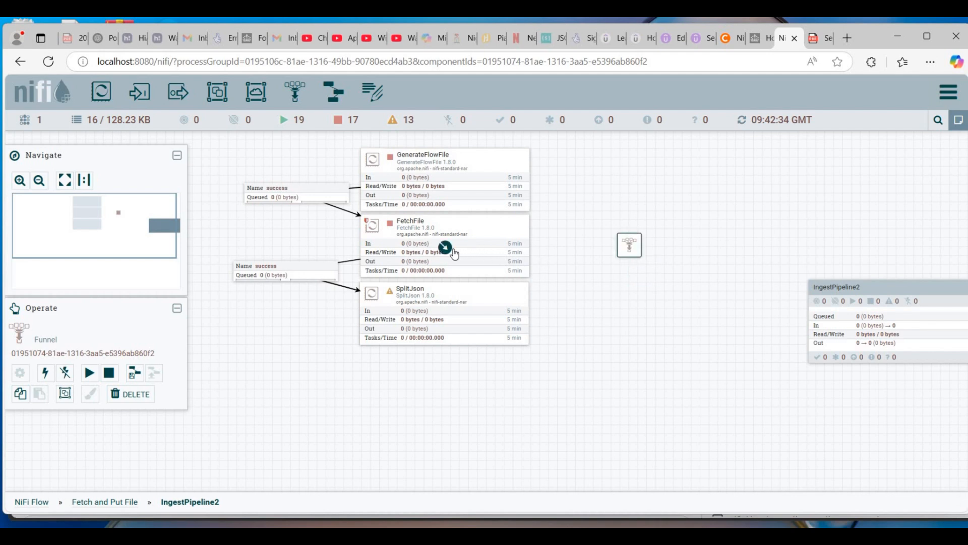
pyautogui.moveTo(450, 253); pyautogui.dragTo(627, 243)
pyautogui.click(261, 313)
pyautogui.click(693, 457)
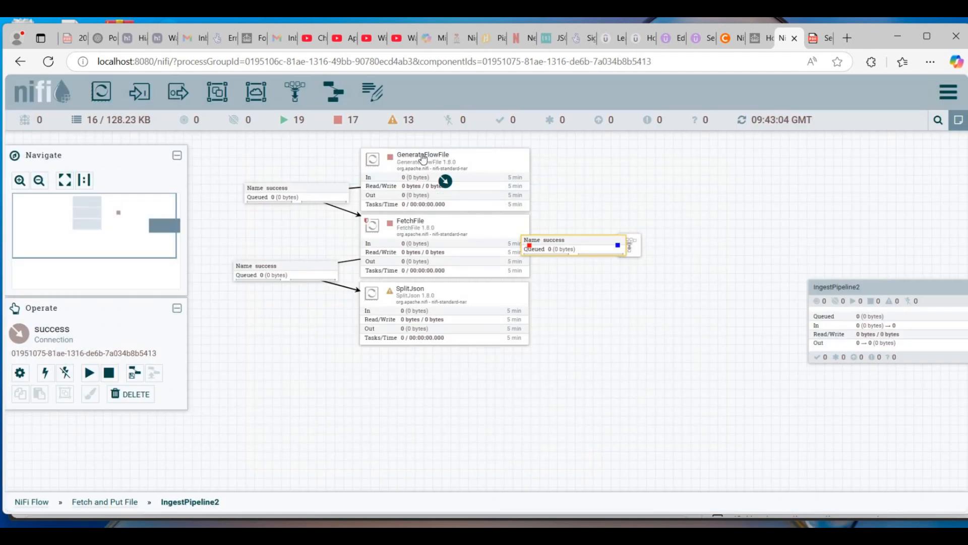
# Start the GenerateFlowFile and FetchFile processors and refresh the canvas.
pyautogui.click(505, 226)
pyautogui.rightClick(619, 202)
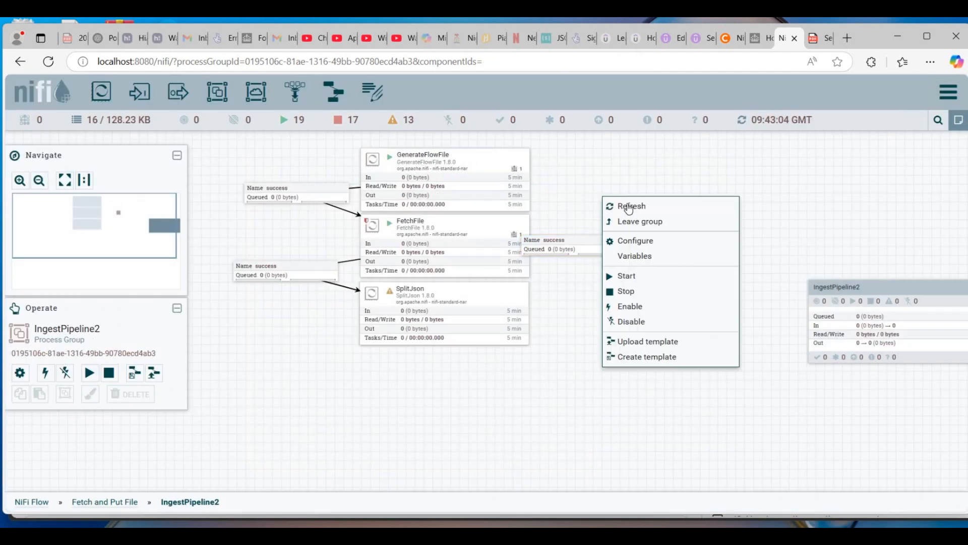
pyautogui.click(658, 212)
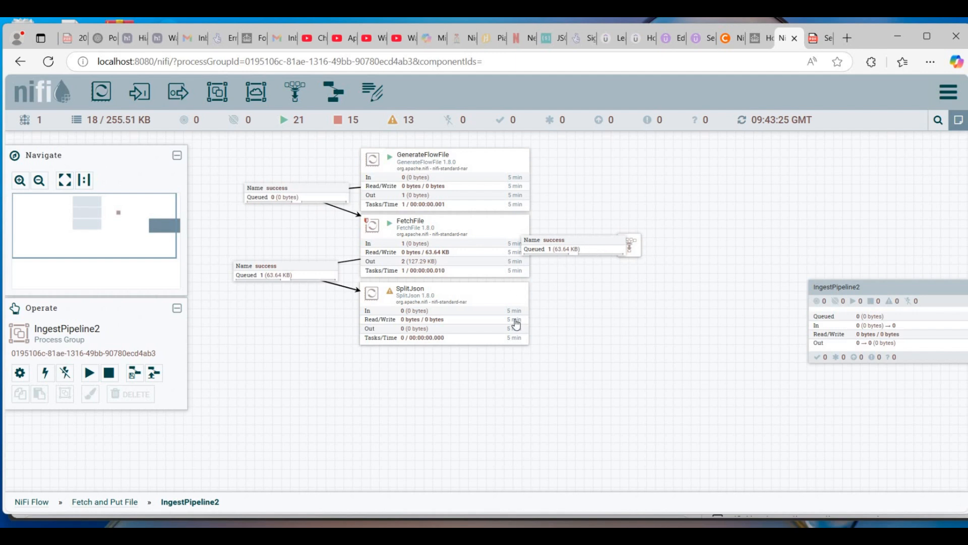
# List the queue of the success connection between FetchFile and the funnel.
pyautogui.rightClick(566, 248)
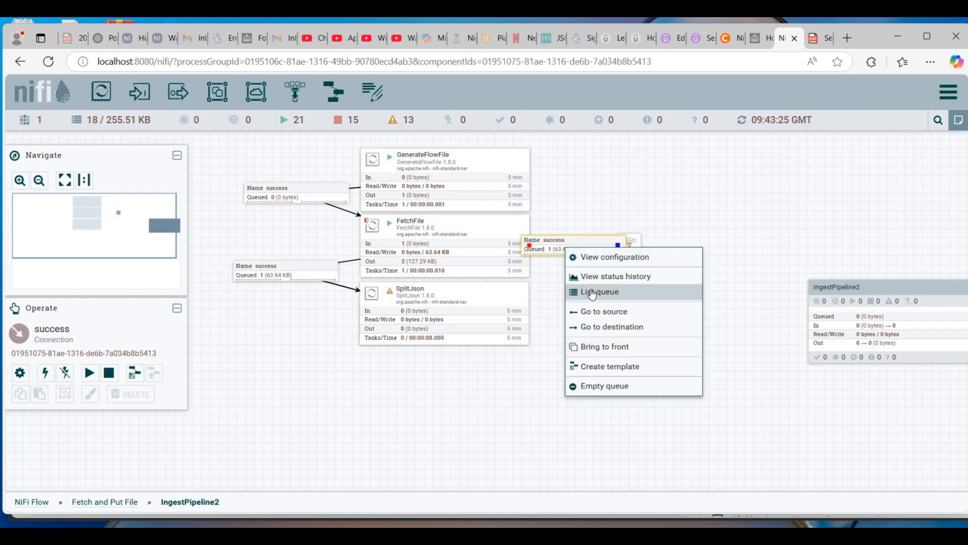
pyautogui.click(591, 291)
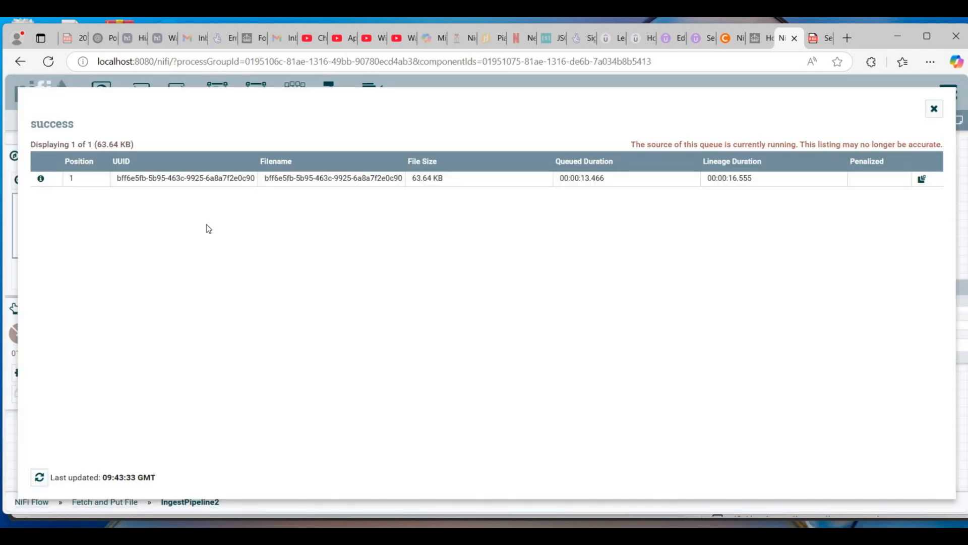
# View the JSON content and the attributes of the FlowFile queued between FetchFile and the funnel.
pyautogui.click(42, 179)
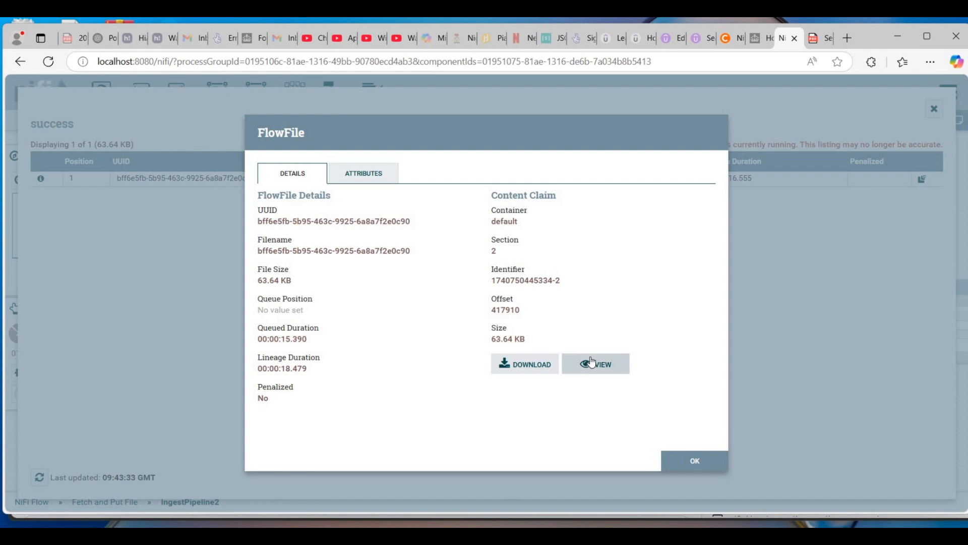
pyautogui.click(572, 354)
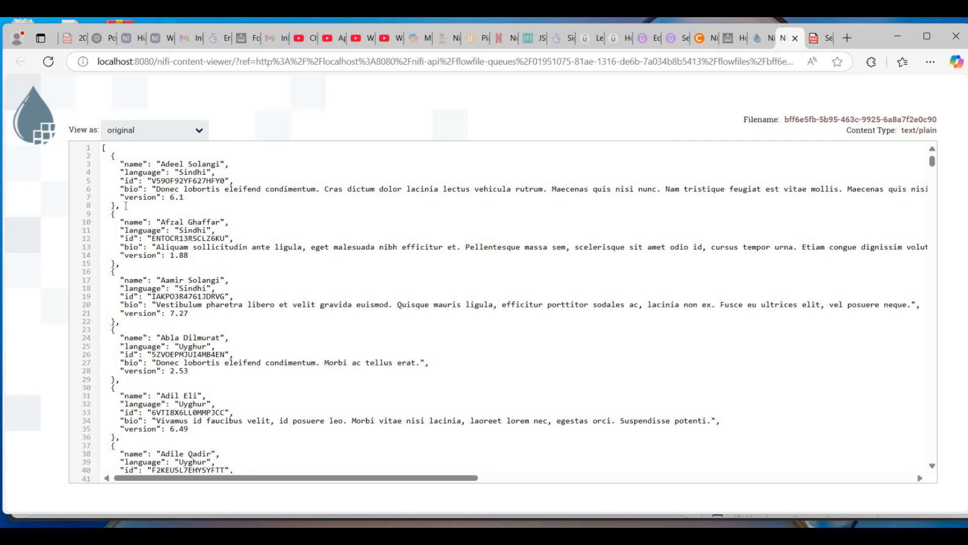
pyautogui.moveTo(123, 206); pyautogui.dragTo(95, 155)
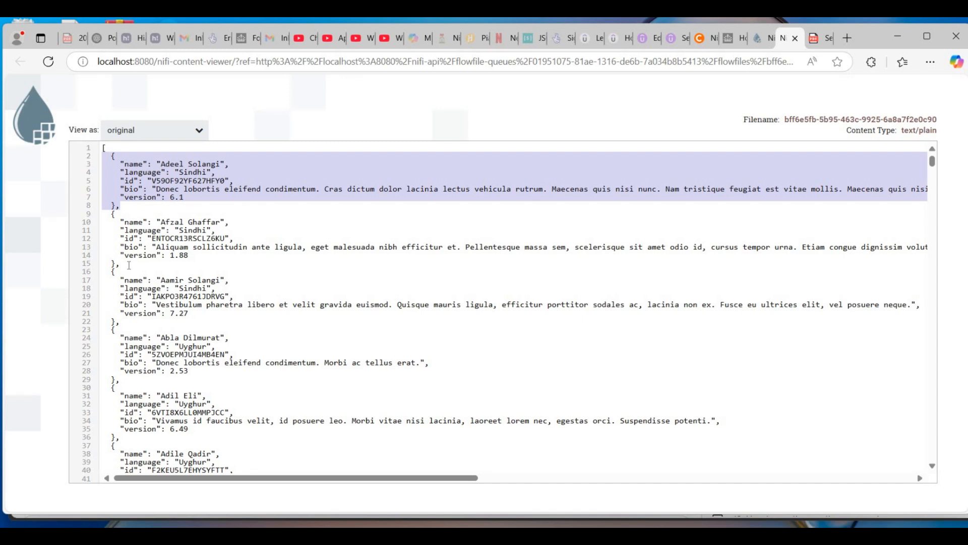
pyautogui.moveTo(121, 264); pyautogui.dragTo(101, 210)
pyautogui.hotkey('ctrl', 'shift', 'Tab')
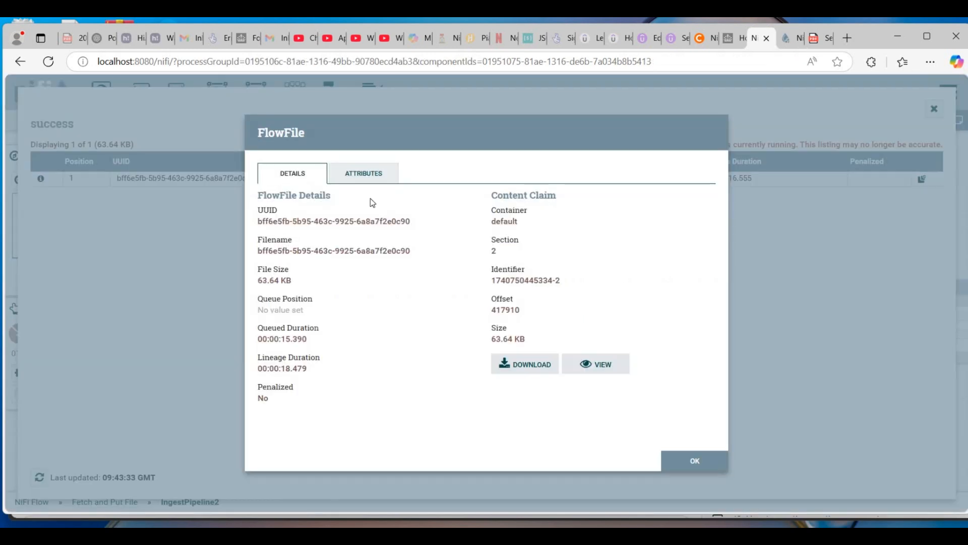
pyautogui.click(366, 179)
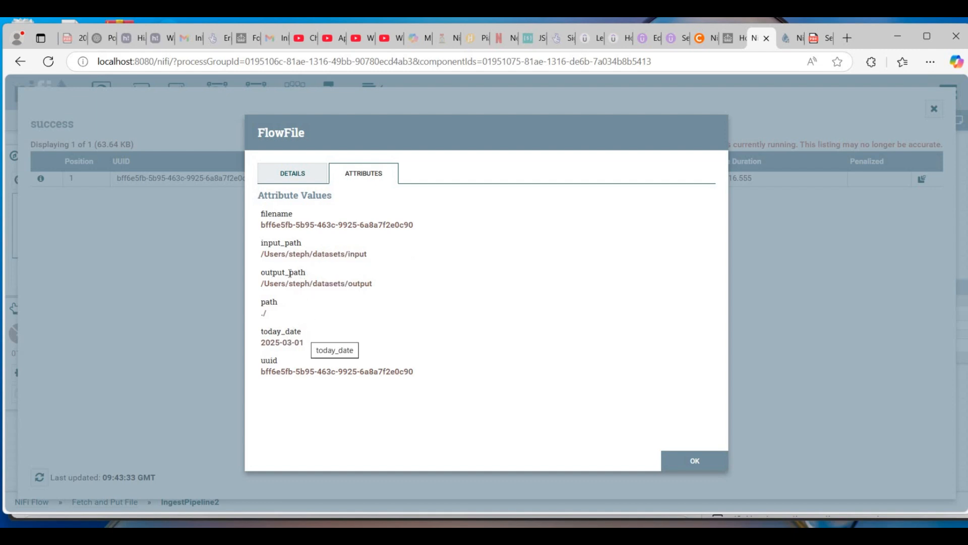
pyautogui.click(695, 461)
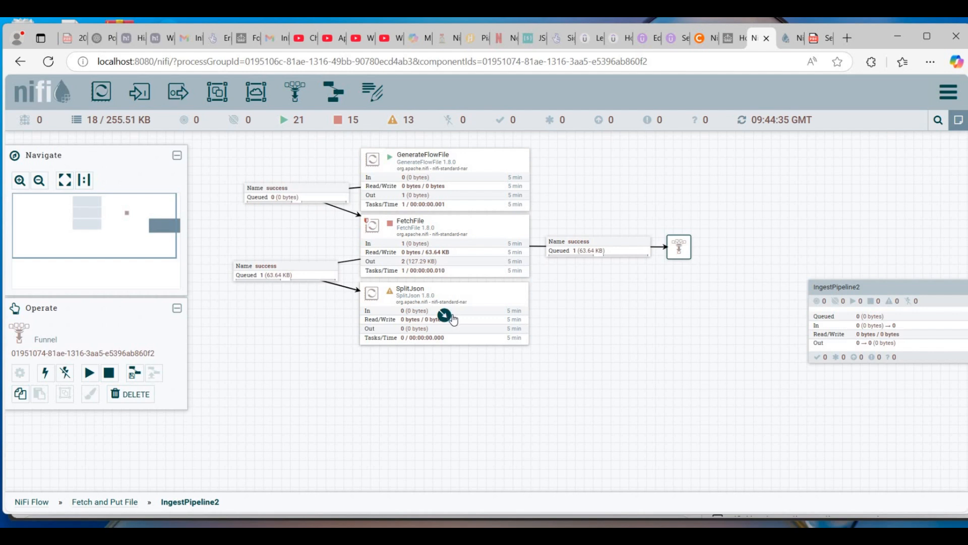
# Delete FetchFile's success connection to its funnel along with that funnel, and place a new funnel beside SplitJson.
pyautogui.press('Delete')
pyautogui.moveTo(589, 294); pyautogui.dragTo(629, 320)
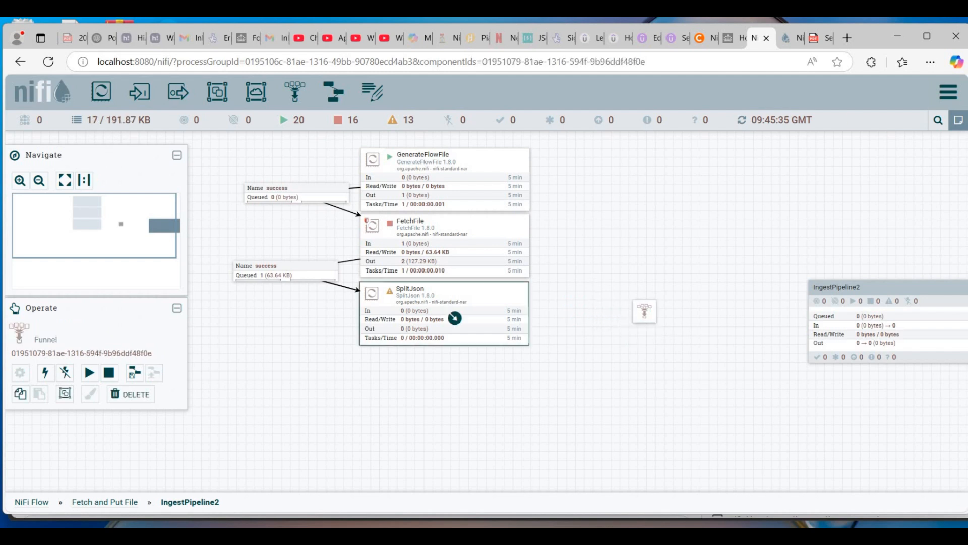
# Connect the SplitJson processor to the new funnel for the split relationship.
pyautogui.moveTo(454, 313)
pyautogui.mouseDown()
pyautogui.moveTo(503, 328)
pyautogui.moveTo(644, 320)
pyautogui.mouseUp()
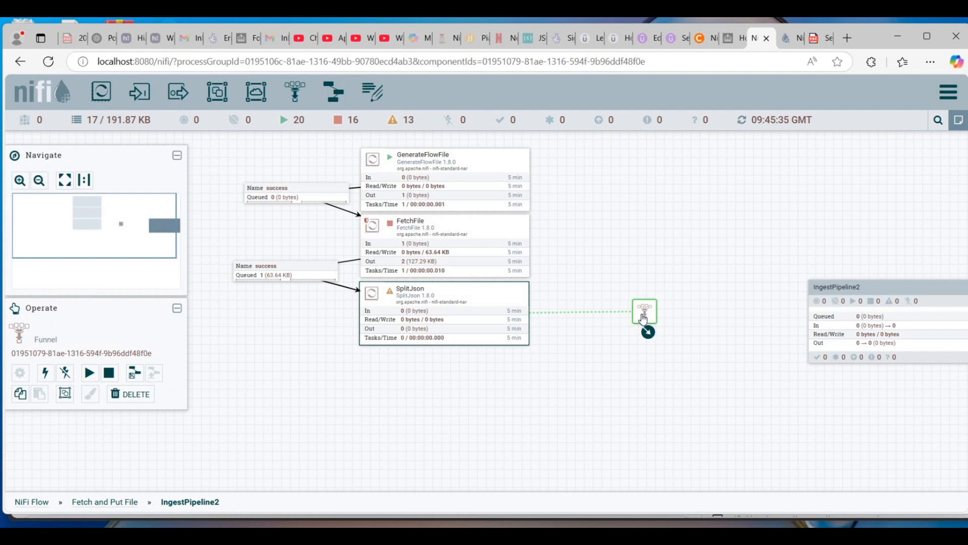
pyautogui.moveTo(643, 320); pyautogui.dragTo(643, 319)
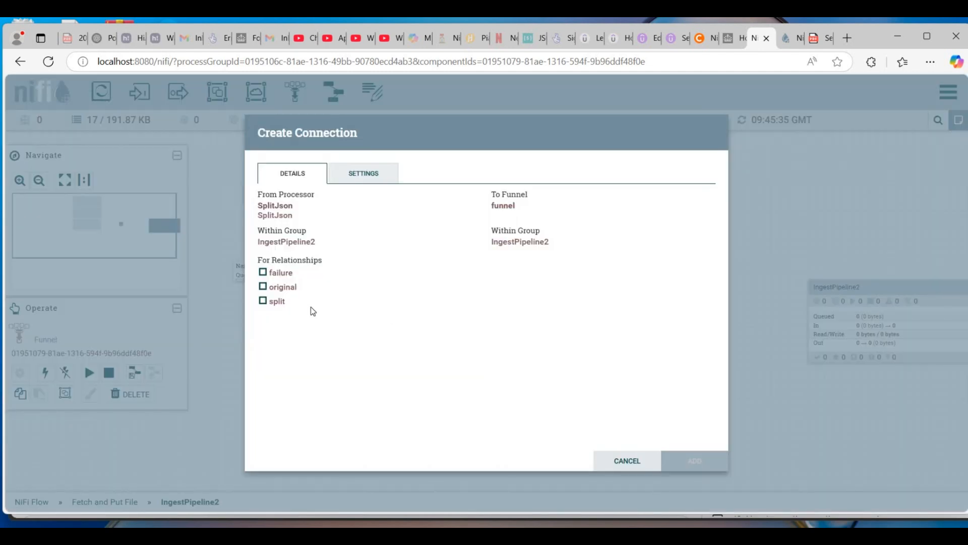
pyautogui.click(262, 301)
pyautogui.click(696, 461)
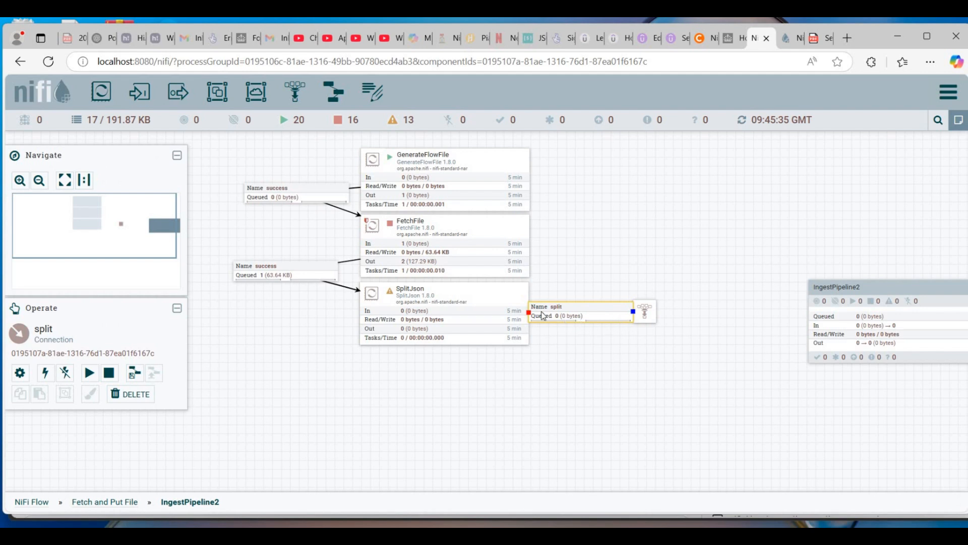
# Set the SplitJson processor to automatically terminate its failure and original relationships.
pyautogui.click(404, 290)
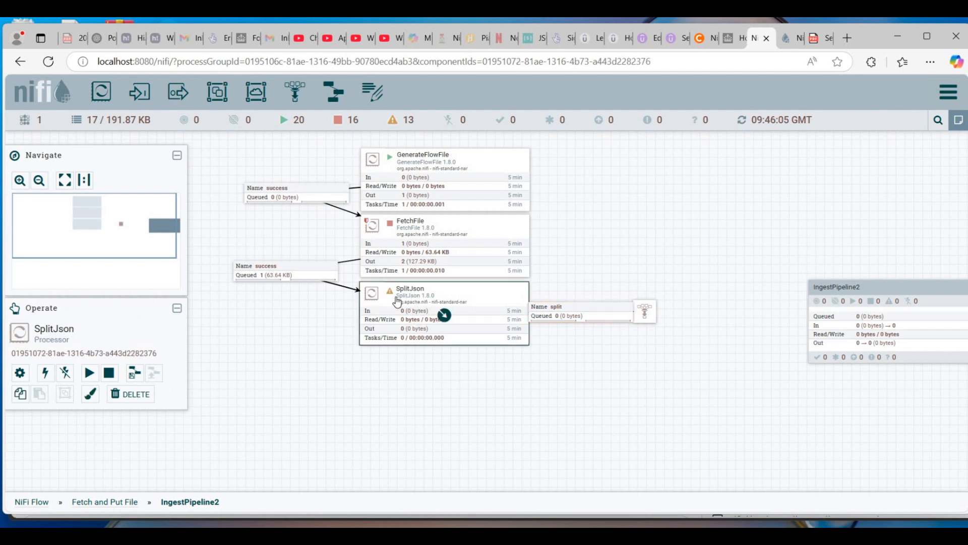
pyautogui.moveTo(391, 298)
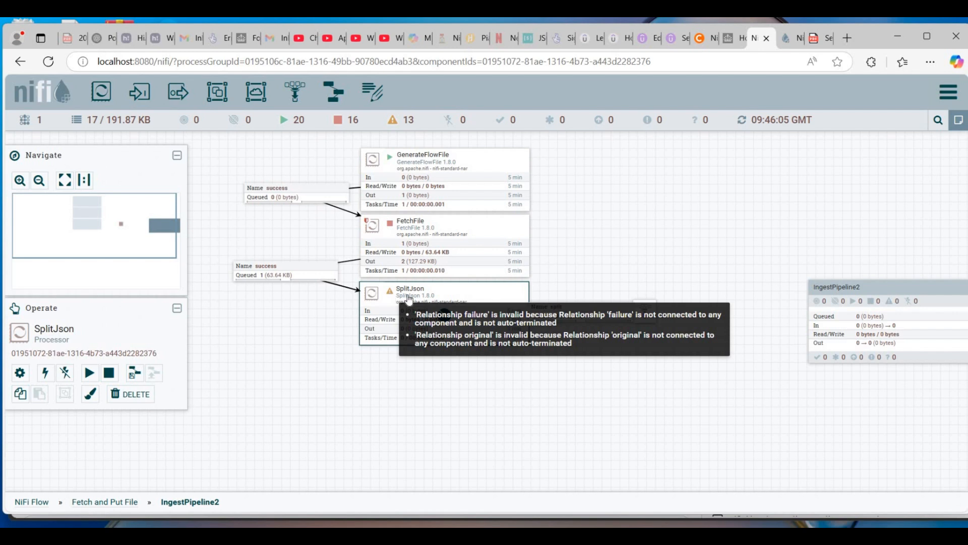
pyautogui.doubleClick(409, 297)
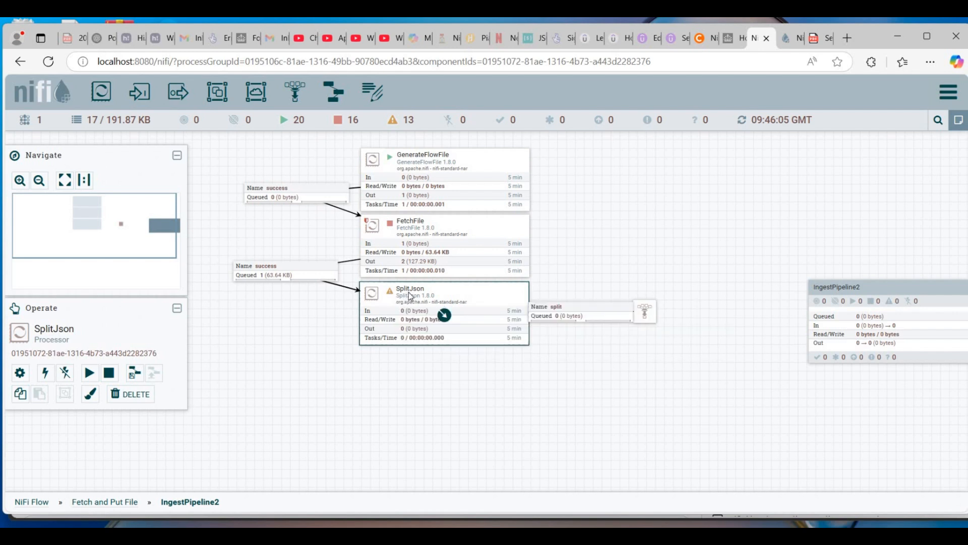
pyautogui.click(293, 176)
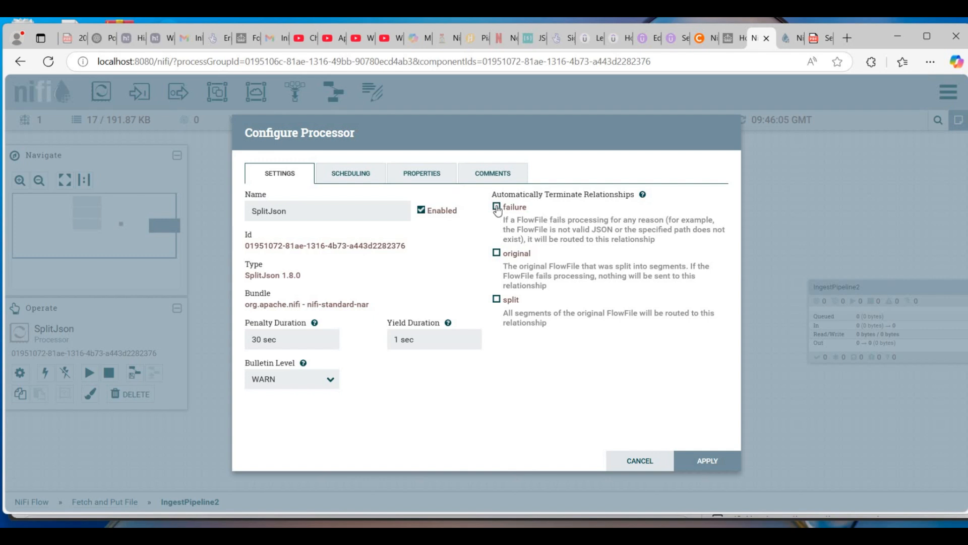
pyautogui.click(496, 208)
pyautogui.click(496, 253)
pyautogui.click(709, 462)
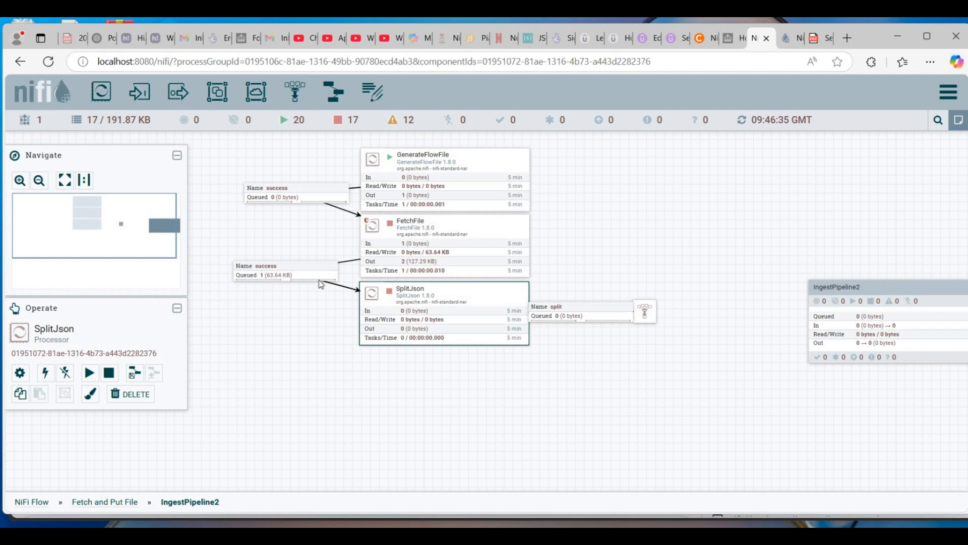
# Start the SplitJson processor and refresh the canvas.
pyautogui.rightClick(437, 299)
pyautogui.click(471, 306)
pyautogui.rightClick(581, 321)
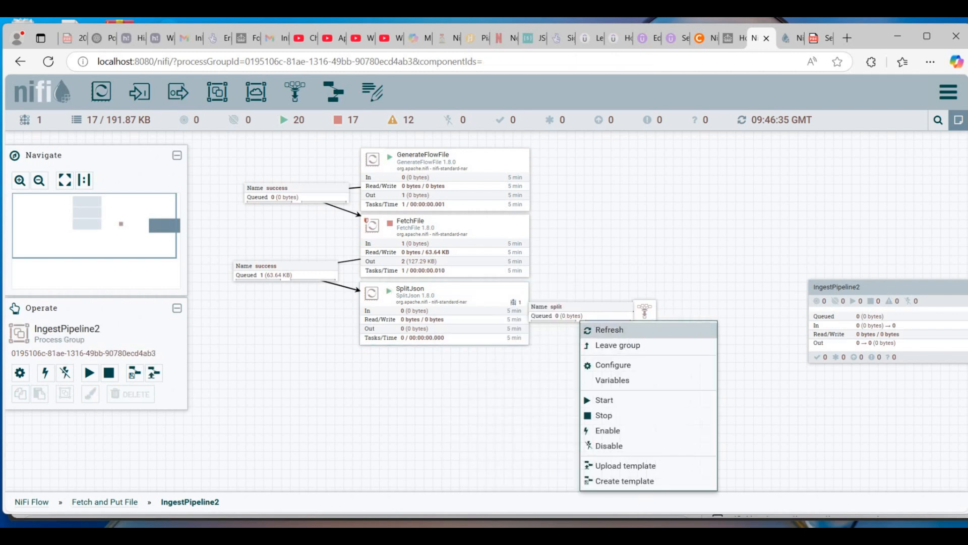
pyautogui.click(609, 332)
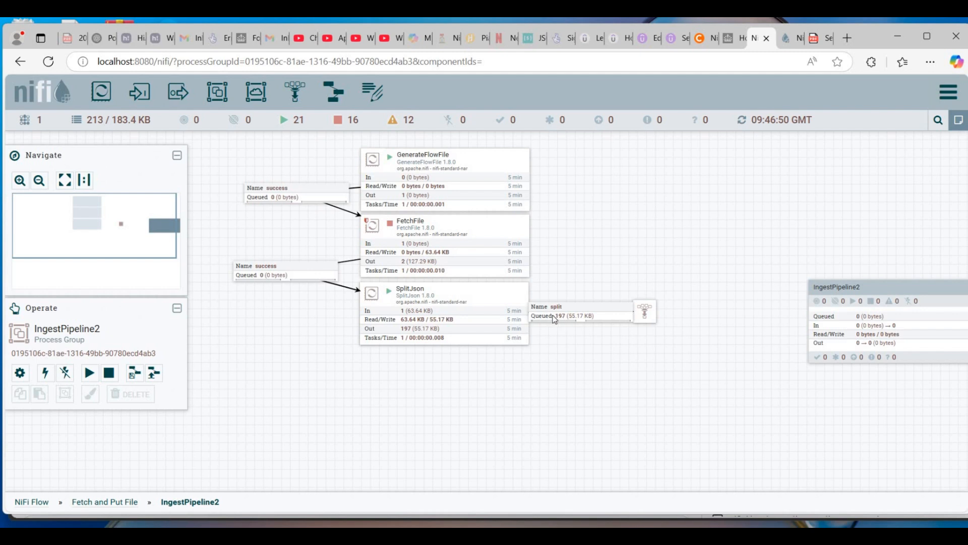
# List the queue of the split connection and look through its FlowFiles.
pyautogui.rightClick(570, 311)
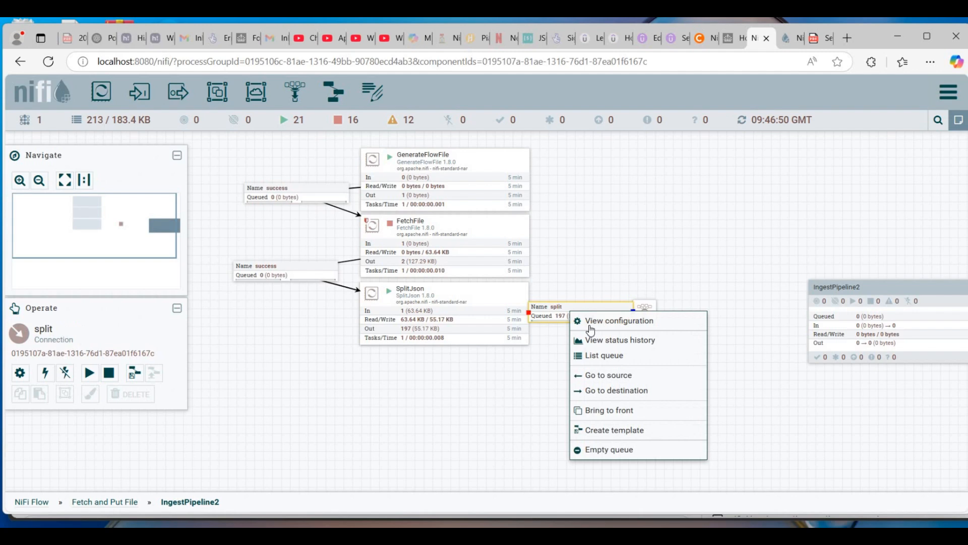
pyautogui.click(621, 360)
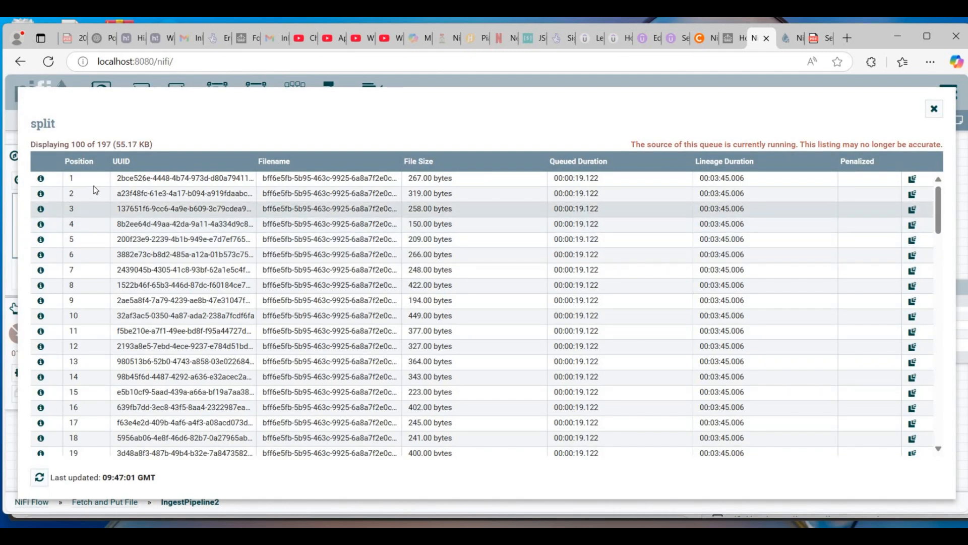
pyautogui.scroll(-3, 863, 261)
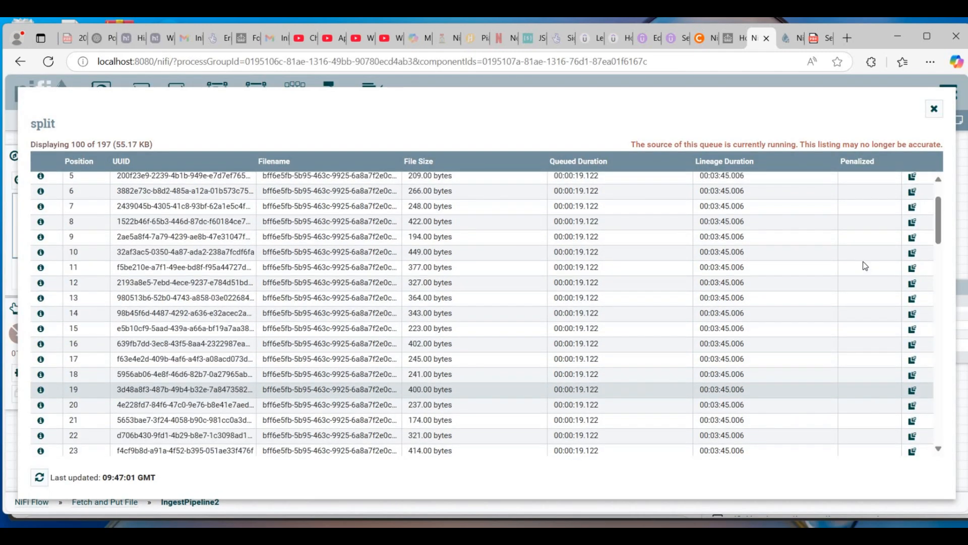
pyautogui.scroll(3, 43, 225)
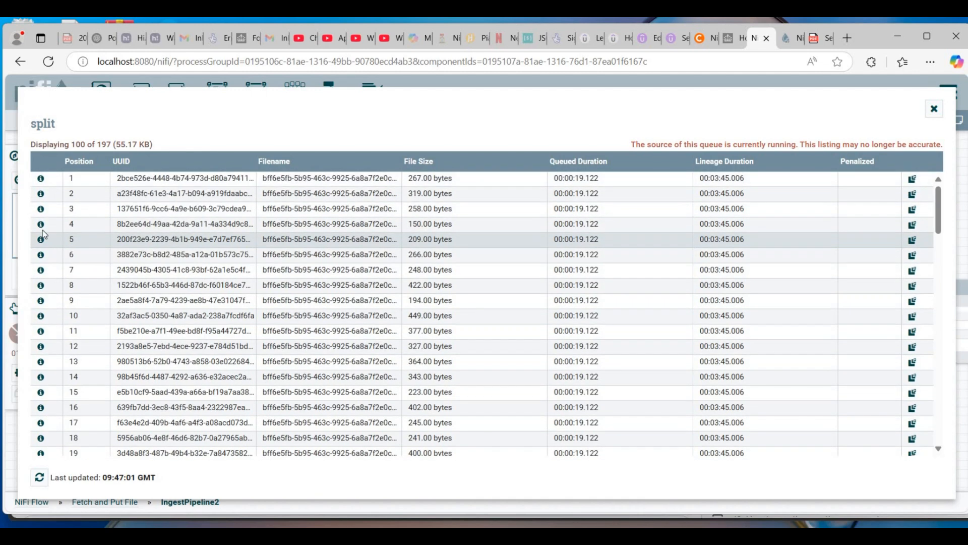
# View the content of the FlowFile at position 4 in the split queue, and return to the flow.
pyautogui.click(41, 224)
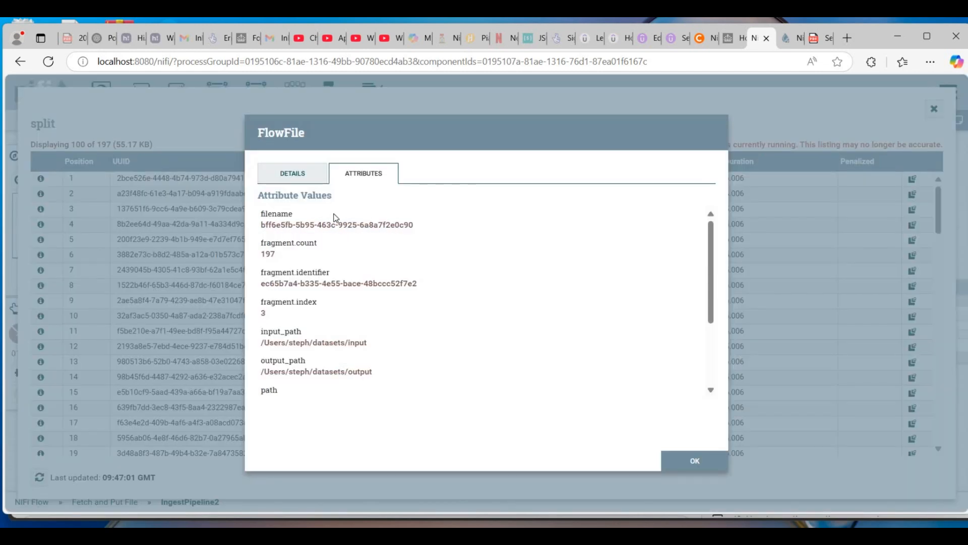
pyautogui.click(300, 176)
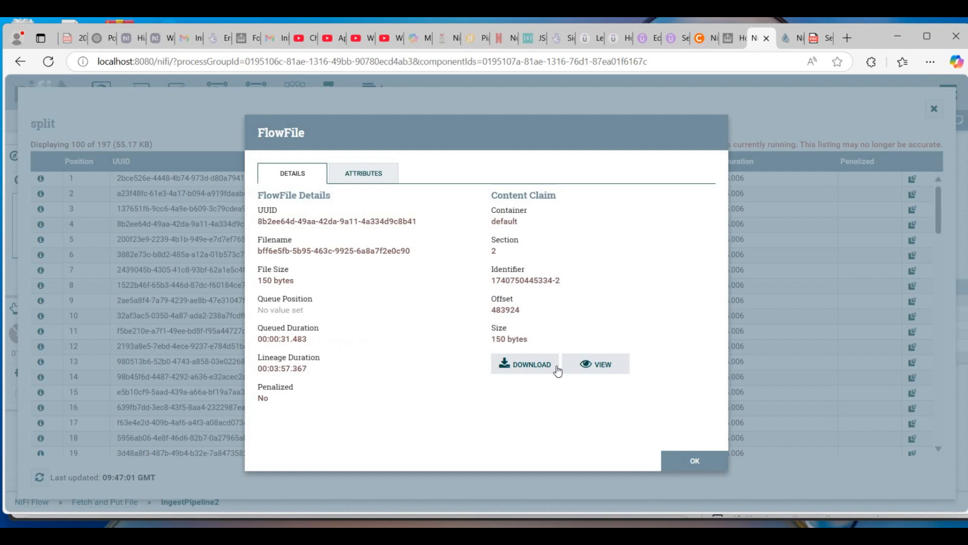
pyautogui.click(594, 365)
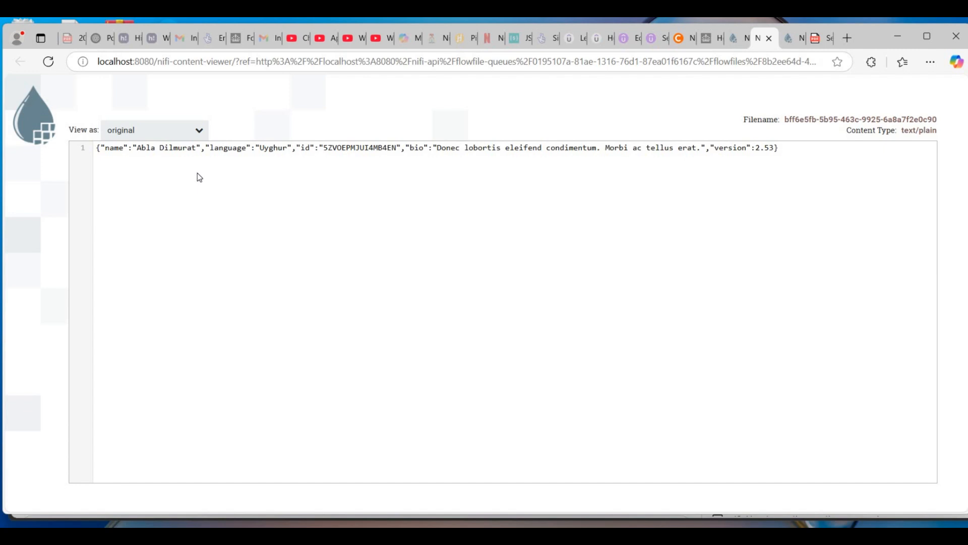
pyautogui.click(733, 44)
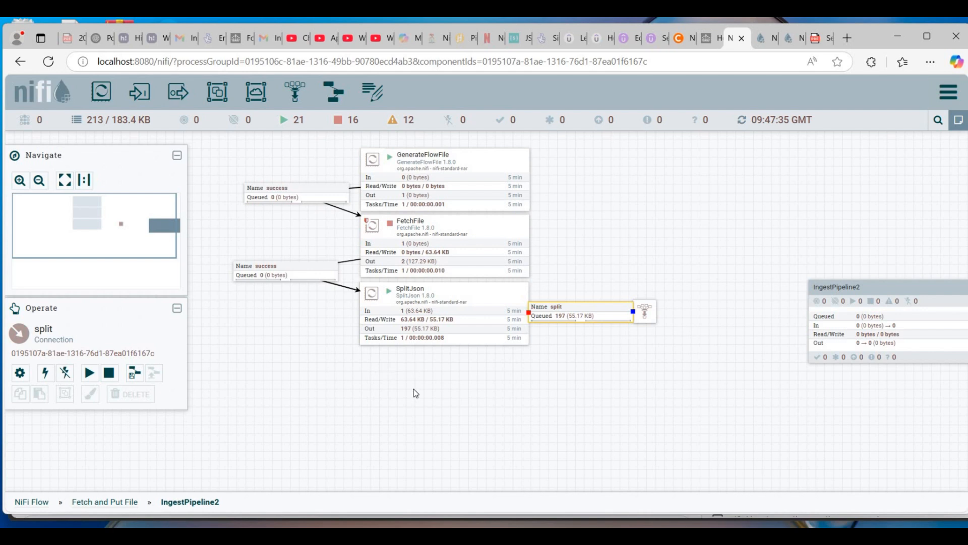
# Add an EvaluateJsonPath processor below SplitJson and set its Destination property to flowfile-attribute.
pyautogui.moveTo(101, 90); pyautogui.dragTo(401, 402)
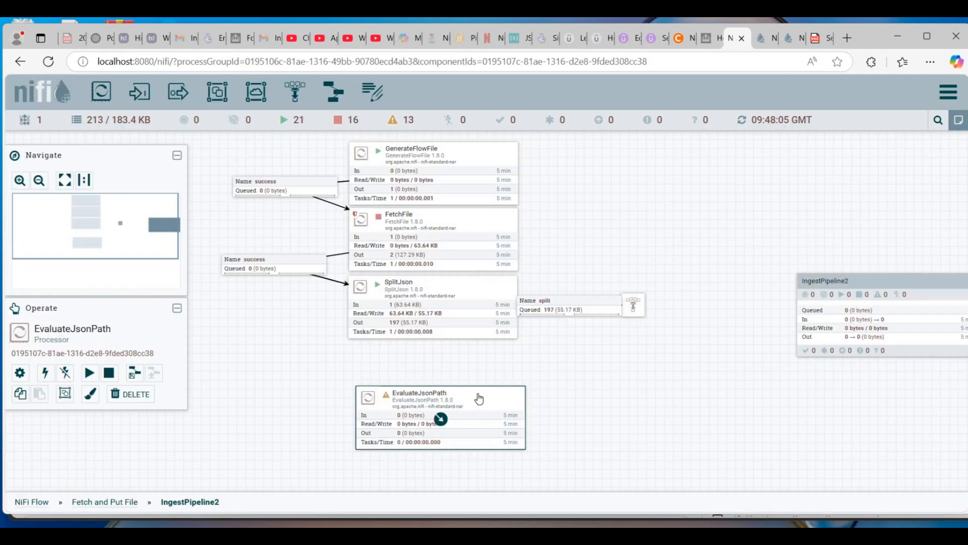
pyautogui.doubleClick(478, 399)
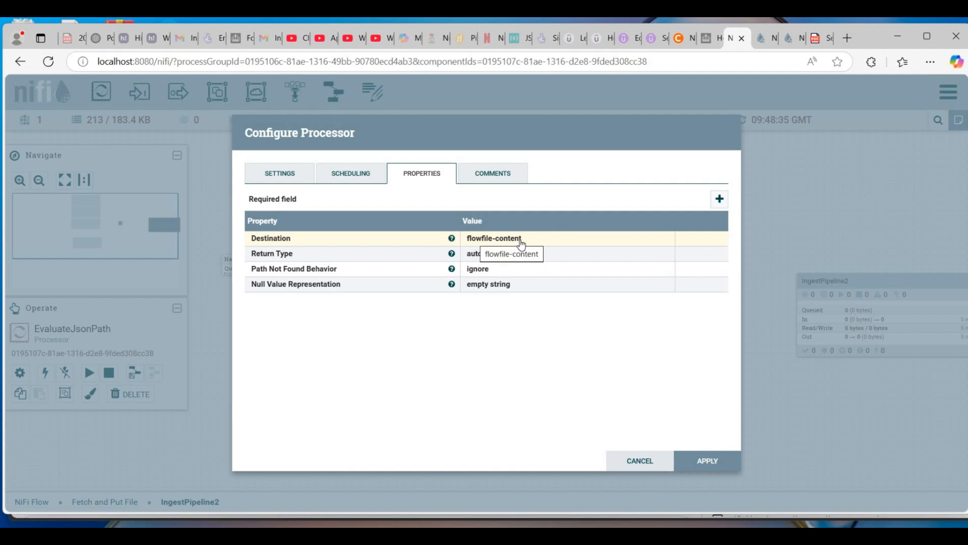
pyautogui.click(521, 243)
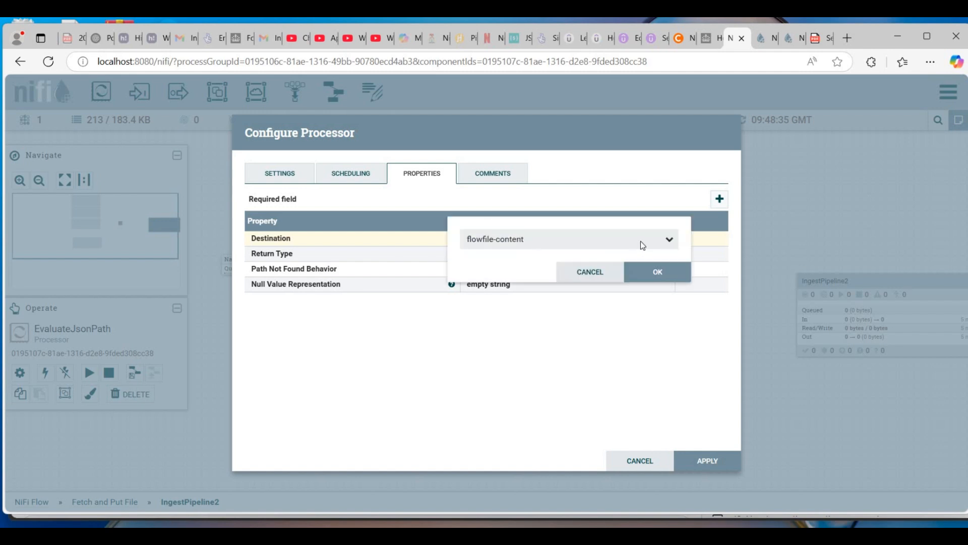
pyautogui.click(640, 245)
pyautogui.click(495, 279)
pyautogui.click(654, 272)
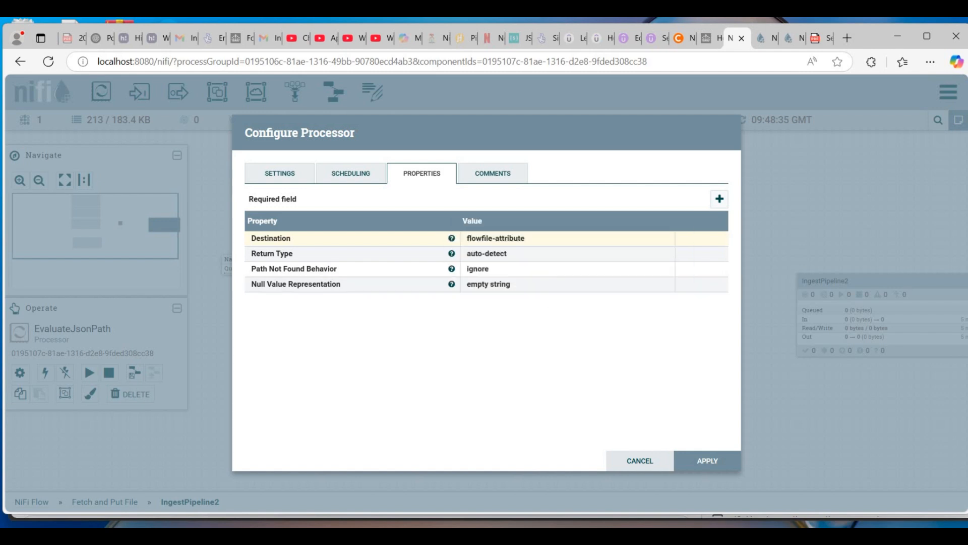
# Add a property named language with the value $.language to the EvaluateJsonPath processor.
pyautogui.click(720, 199)
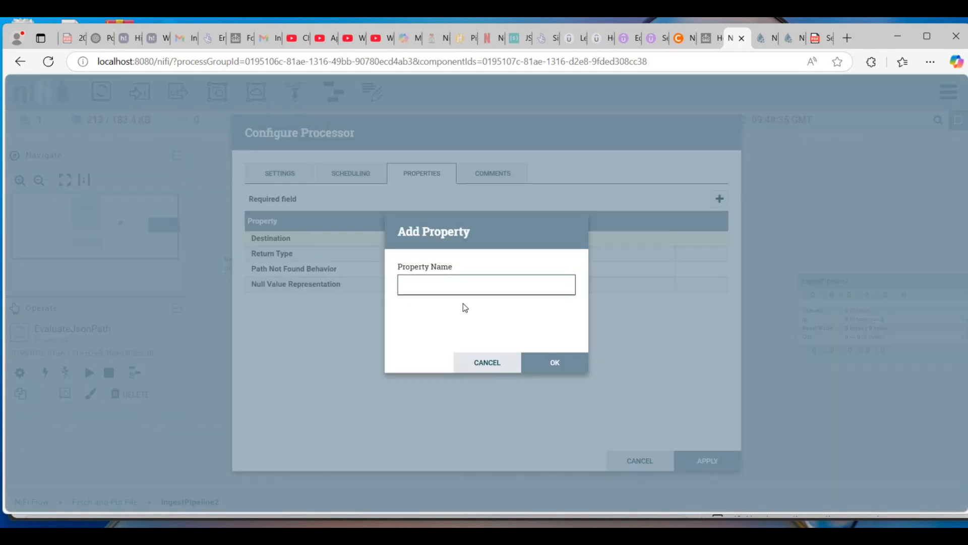
pyautogui.write('language')
pyautogui.press('Return')
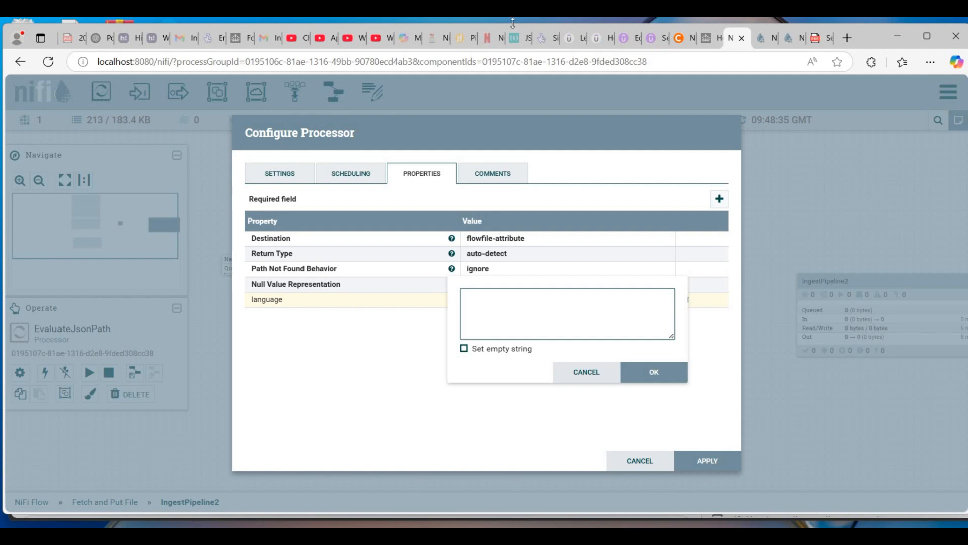
pyautogui.click(769, 39)
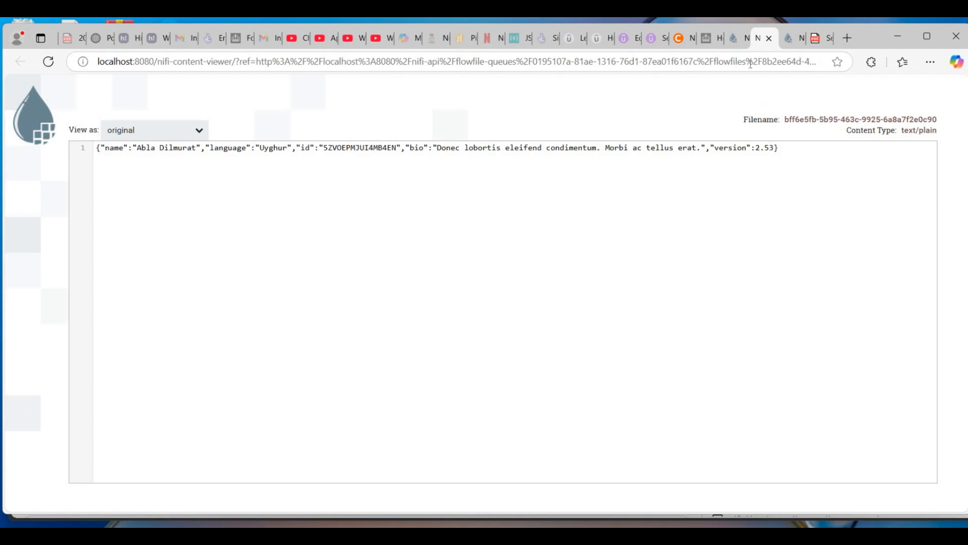
pyautogui.click(738, 40)
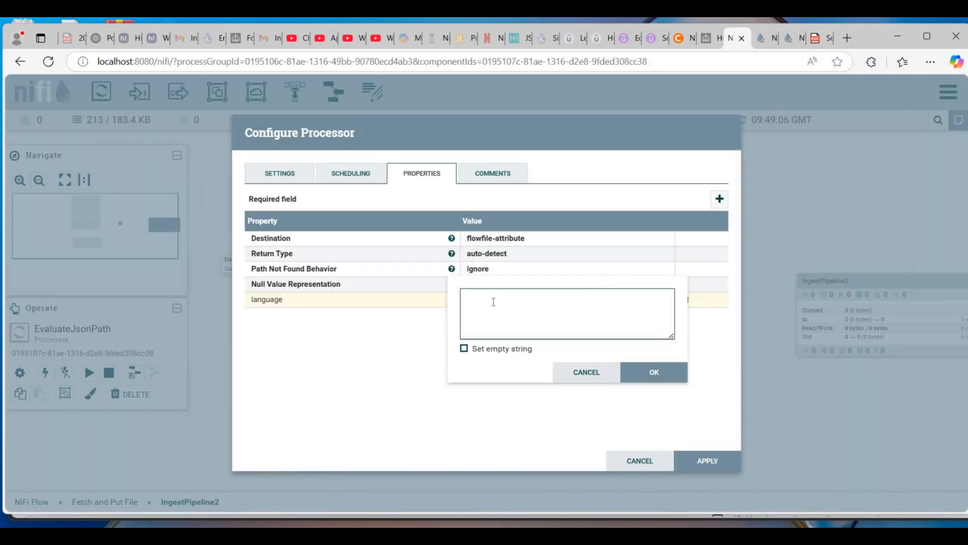
pyautogui.write('$.language')
pyautogui.click(652, 372)
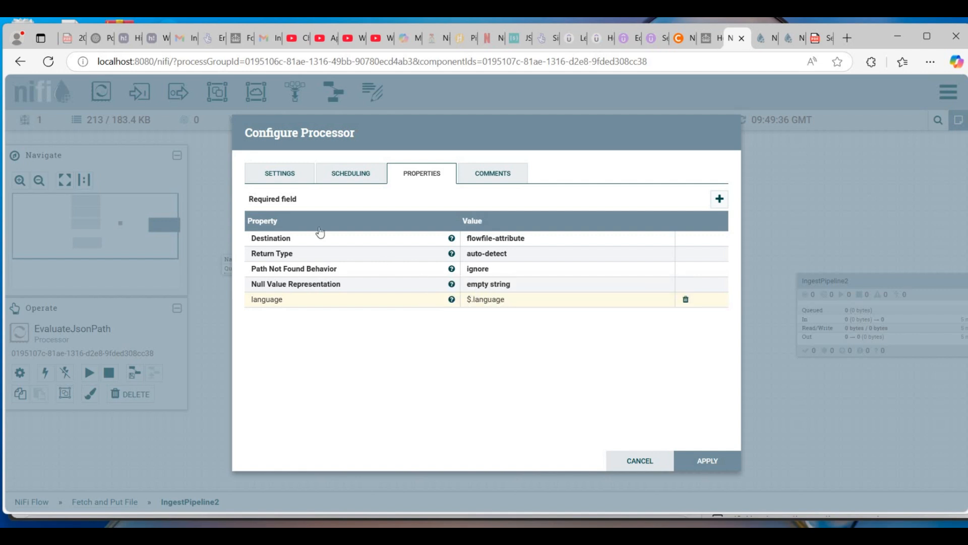
# Auto-terminate the failure and unmatched relationships of the EvaluateJsonPath processor and apply its configuration.
pyautogui.click(286, 179)
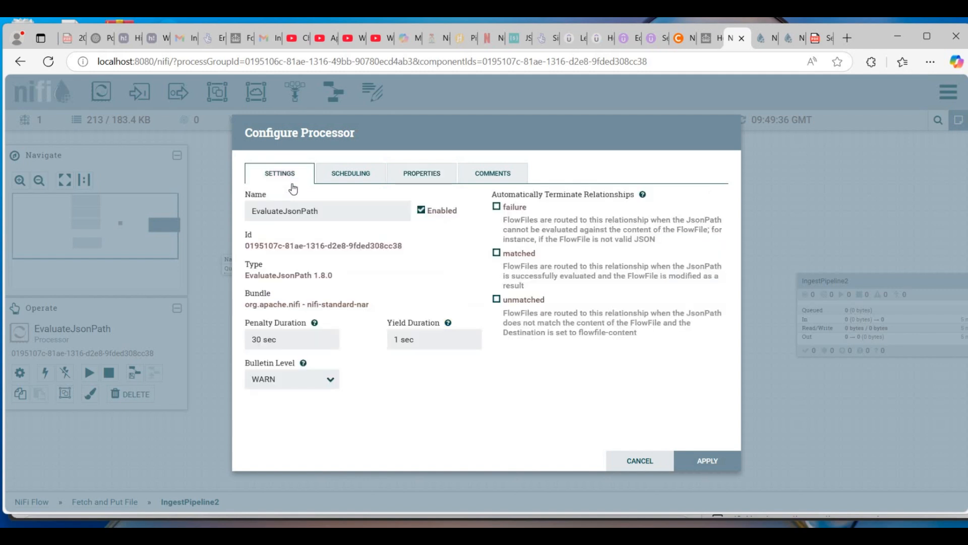
pyautogui.click(497, 206)
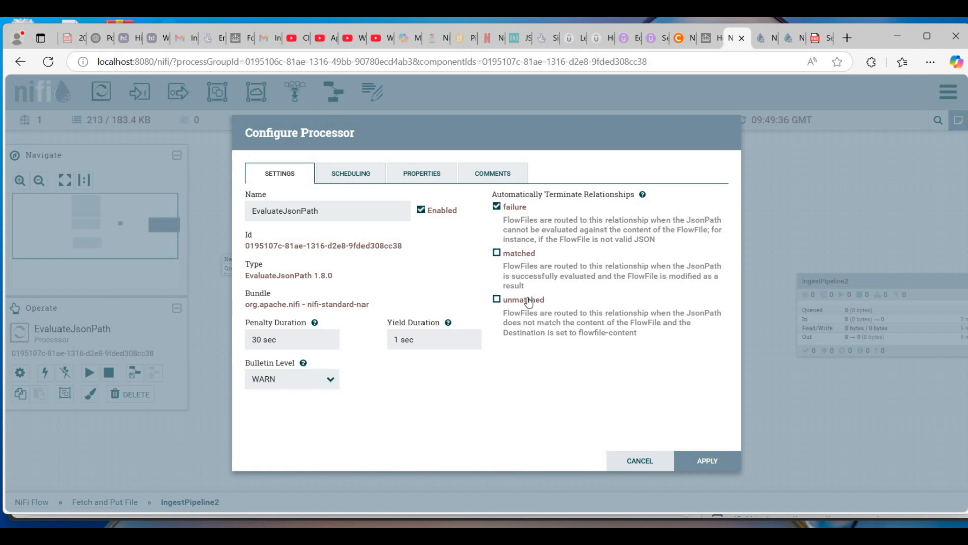
pyautogui.click(497, 300)
pyautogui.click(702, 467)
# Connect SplitJson to EvaluateJsonPath for the split relationship.
pyautogui.moveTo(432, 305); pyautogui.dragTo(438, 391)
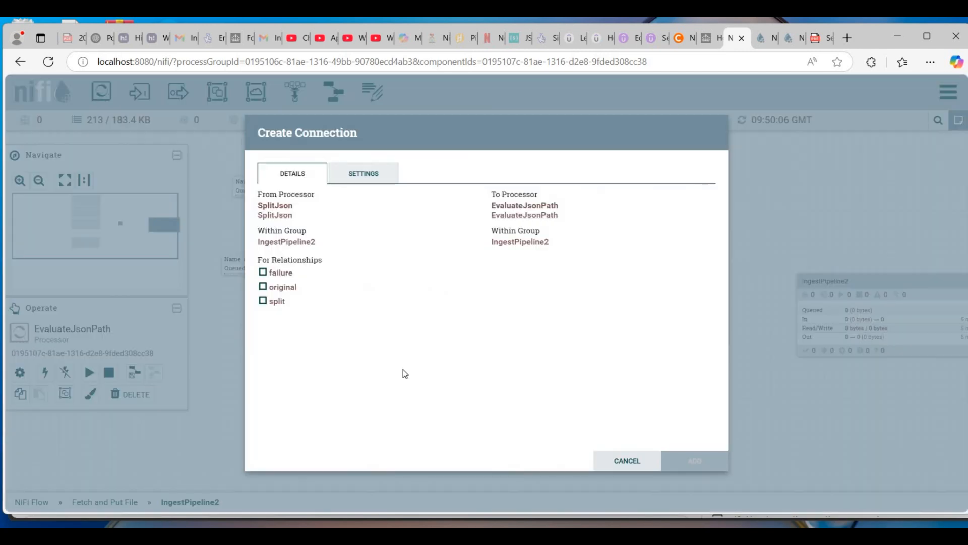
pyautogui.click(263, 302)
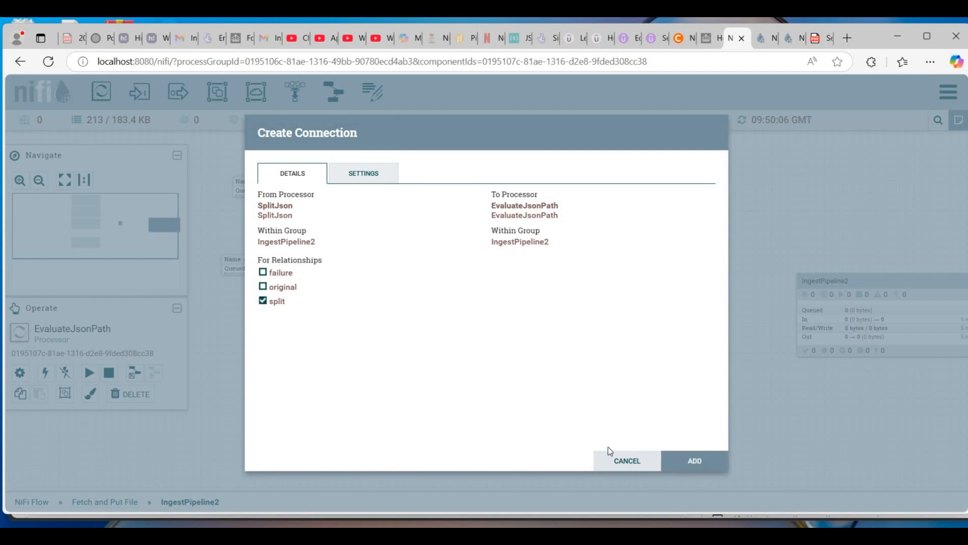
pyautogui.click(678, 467)
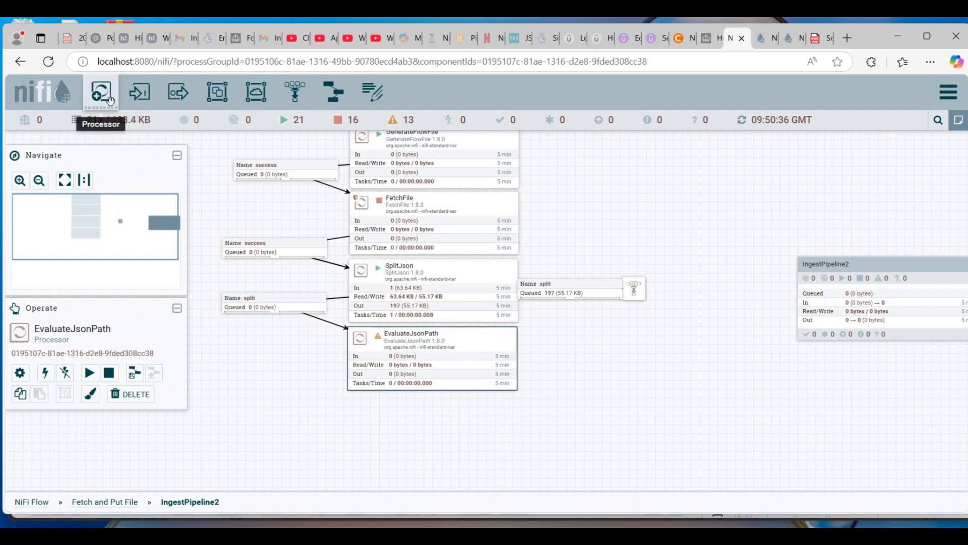
# Add a RouteOnAttribute processor below EvaluateJsonPath and create a new property named group1 in it.
pyautogui.moveTo(101, 91); pyautogui.dragTo(334, 361)
pyautogui.moveTo(432, 452); pyautogui.dragTo(434, 454)
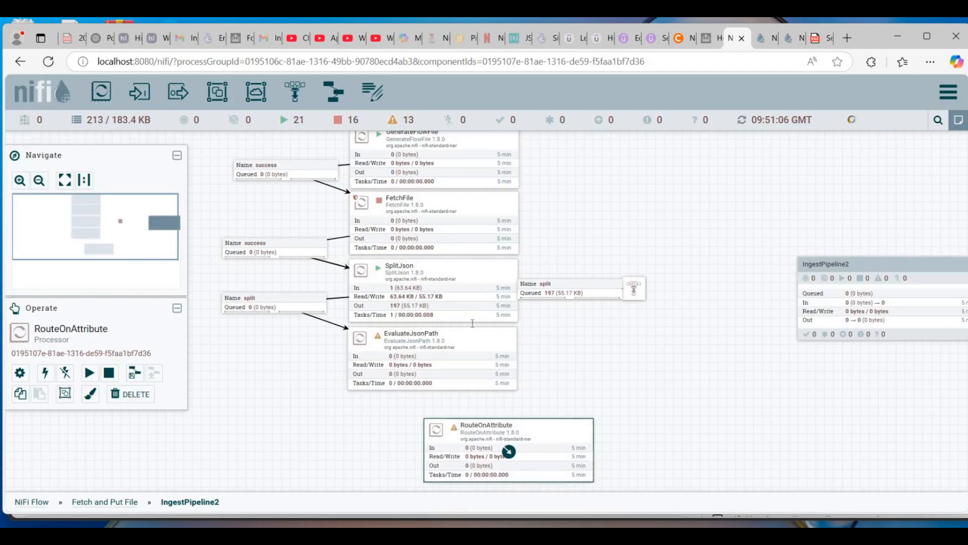
pyautogui.doubleClick(504, 434)
pyautogui.click(430, 183)
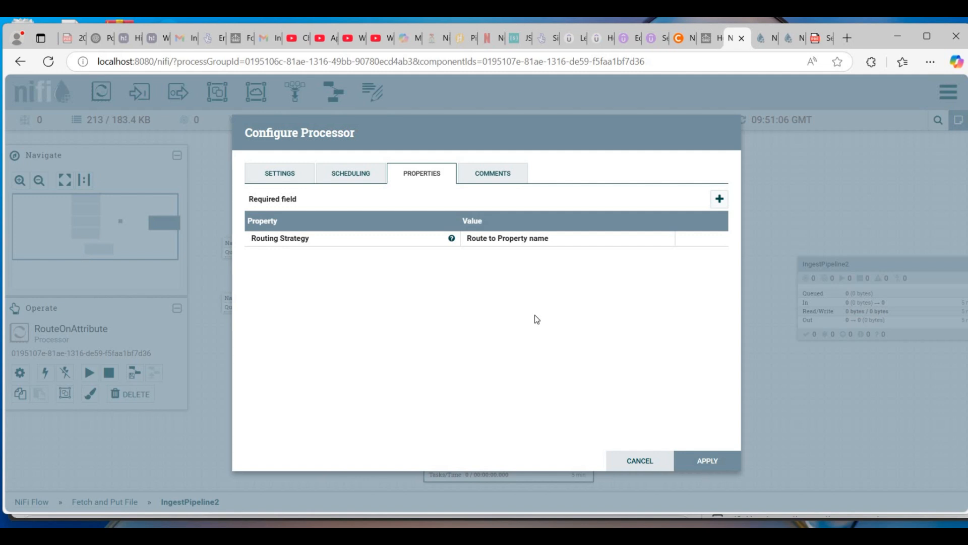
pyautogui.click(719, 199)
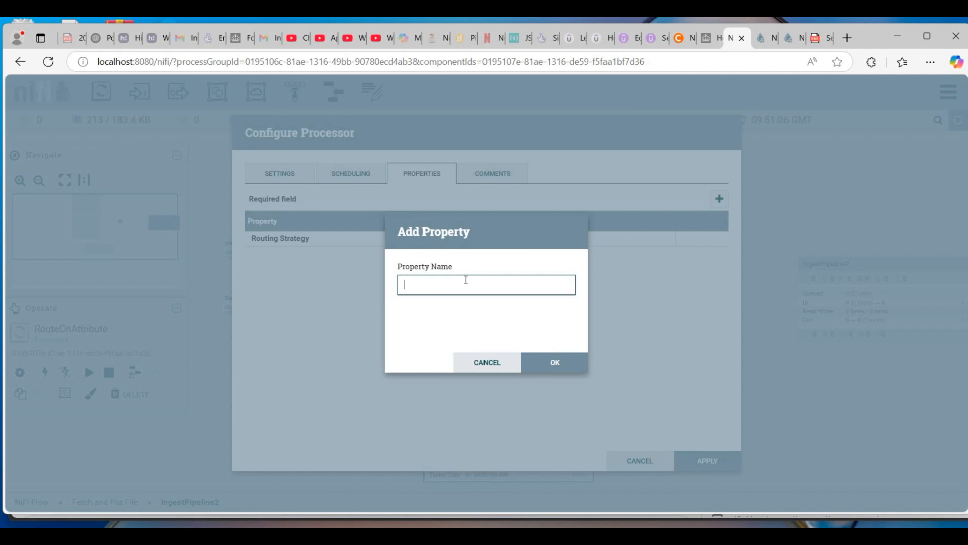
pyautogui.write('group1')
pyautogui.click(563, 367)
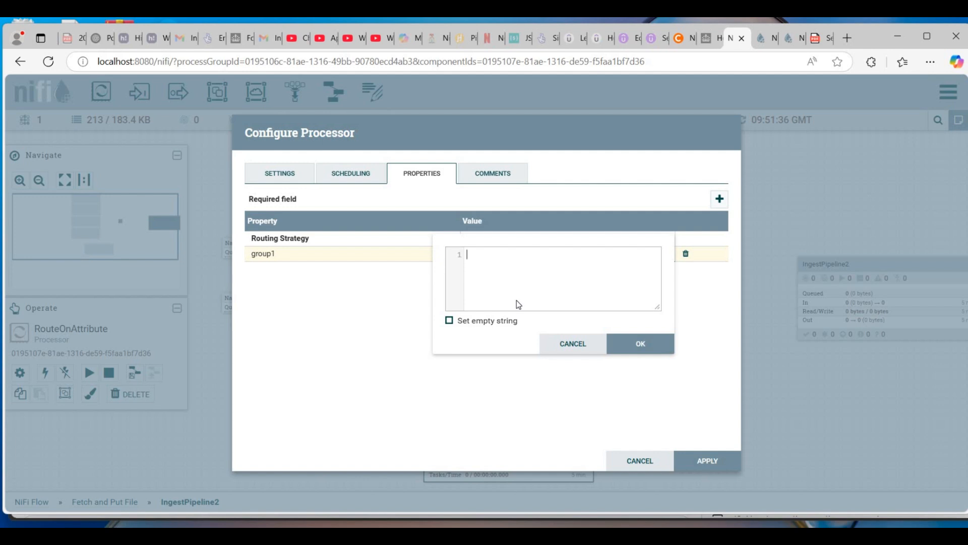
# Enter the expression ${language:matches("^")} as the value of group1, leaving the cursor after the caret.
pyautogui.write('${1}')
pyautogui.write('anguage')
pyautogui.write(':mat')
pyautogui.write('ches("')
pyautogui.press('Left')
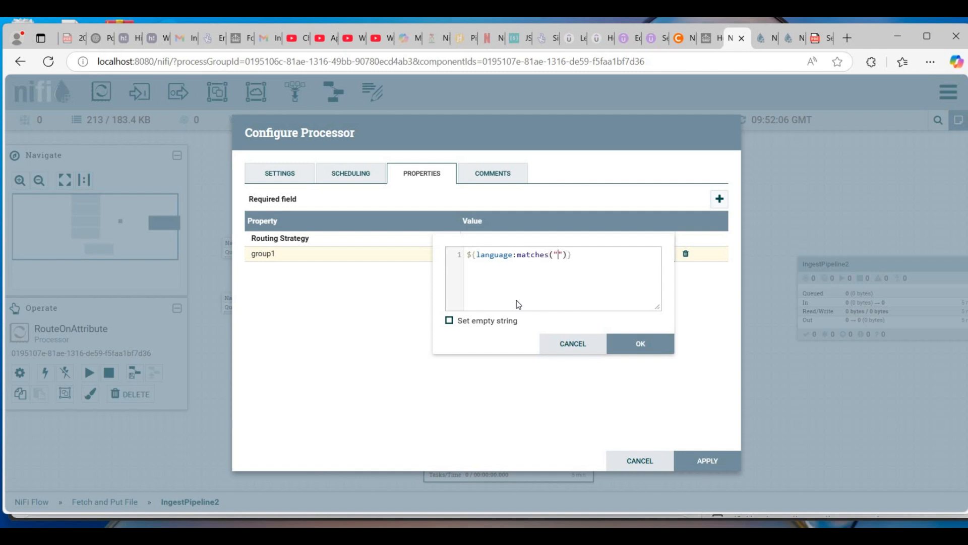
pyautogui.write('^')
# Copy the language name Sindhi from the open JSON content and complete group1's value as ${language:matches("^Sindhi|Uyghur$")}.
pyautogui.click(787, 39)
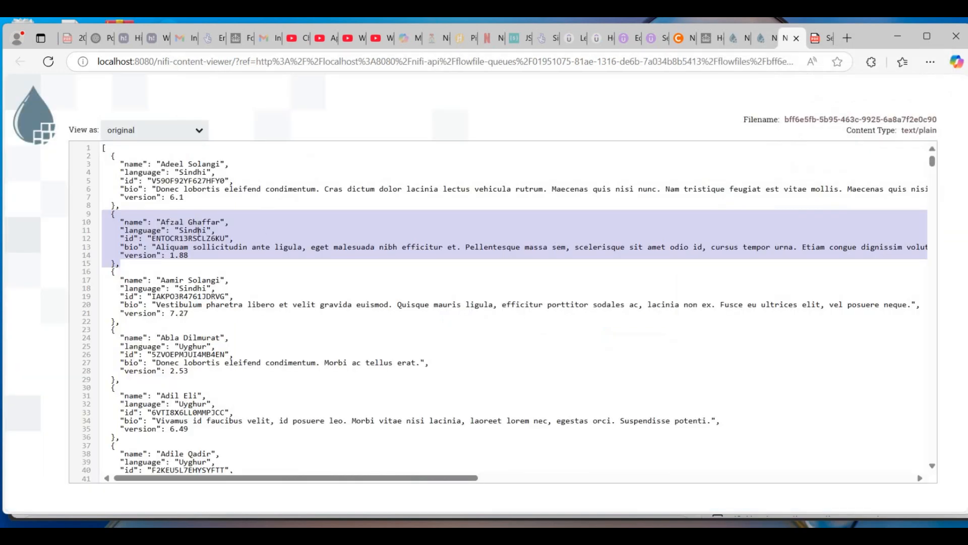
pyautogui.click(199, 231)
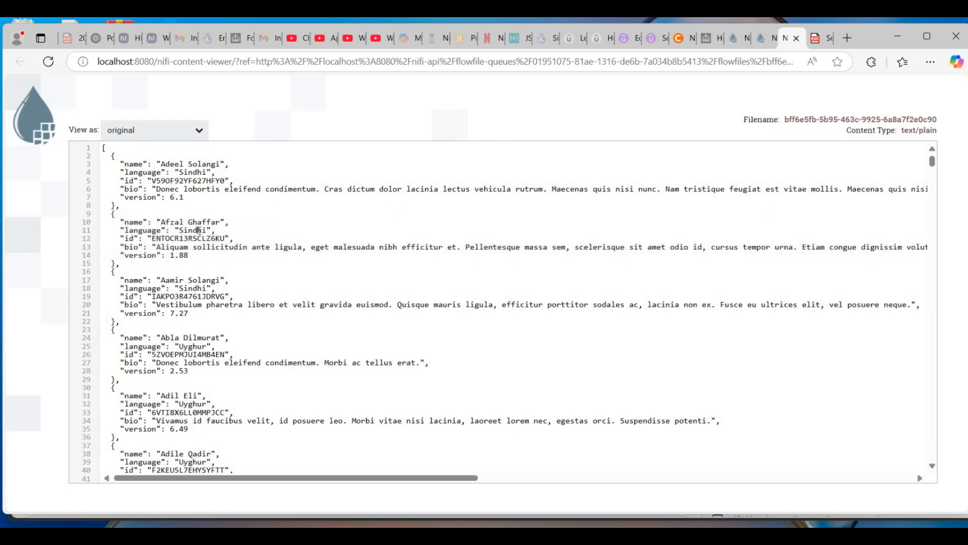
pyautogui.doubleClick(199, 231)
pyautogui.hotkey('ctrl', 'c')
pyautogui.rightClick(199, 232)
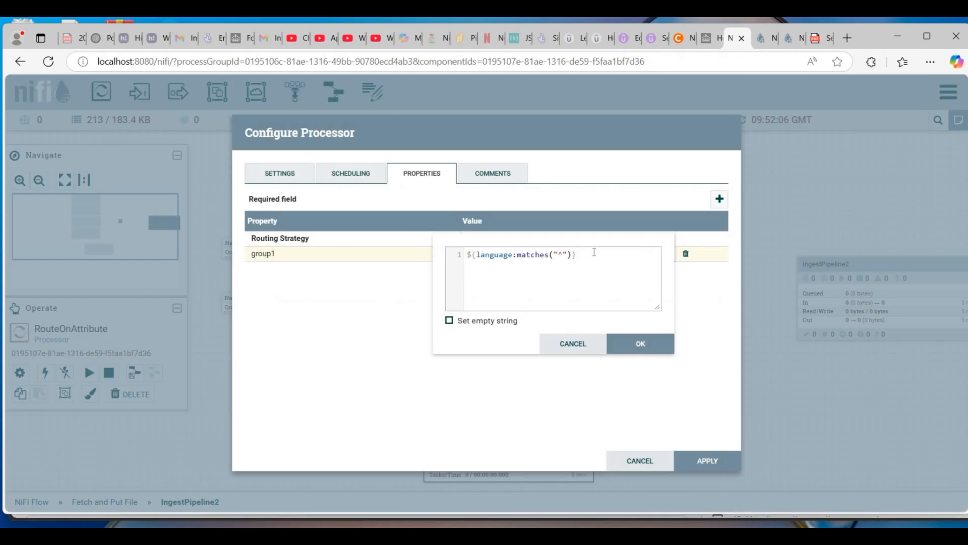
pyautogui.hotkey('ctrl', 'v')
pyautogui.write('|Uyghur$')
pyautogui.click(639, 345)
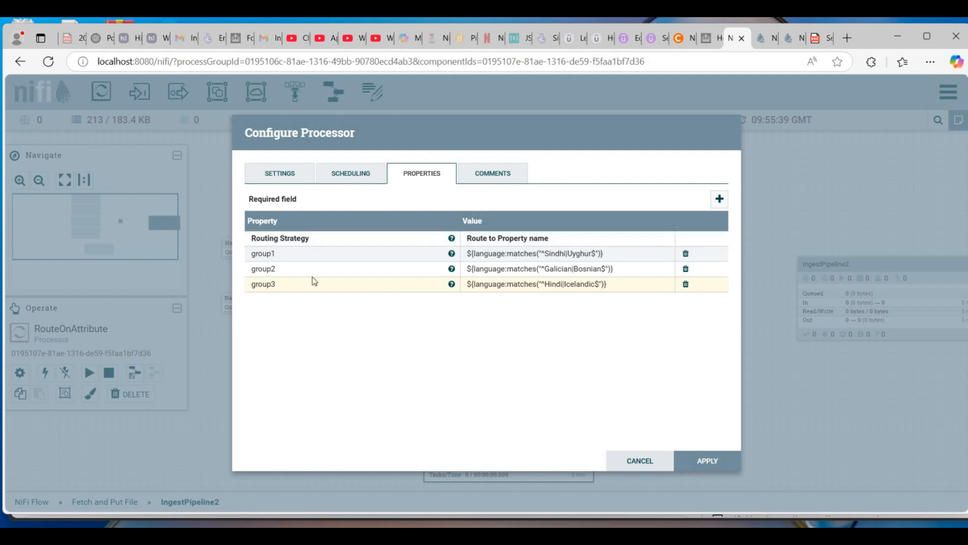
# Auto-terminate the unmatched relationship of the RouteOnAttribute processor and apply its configuration.
pyautogui.click(280, 179)
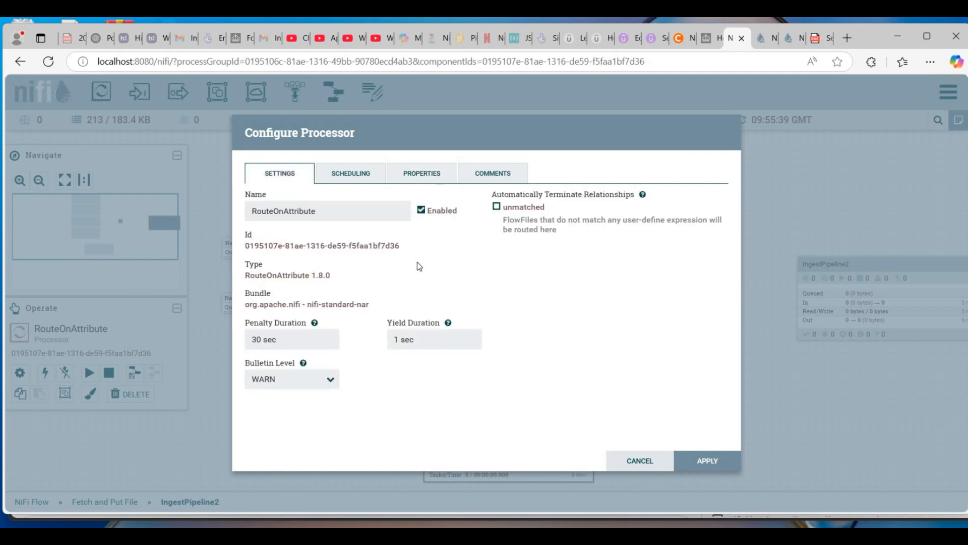
pyautogui.click(497, 207)
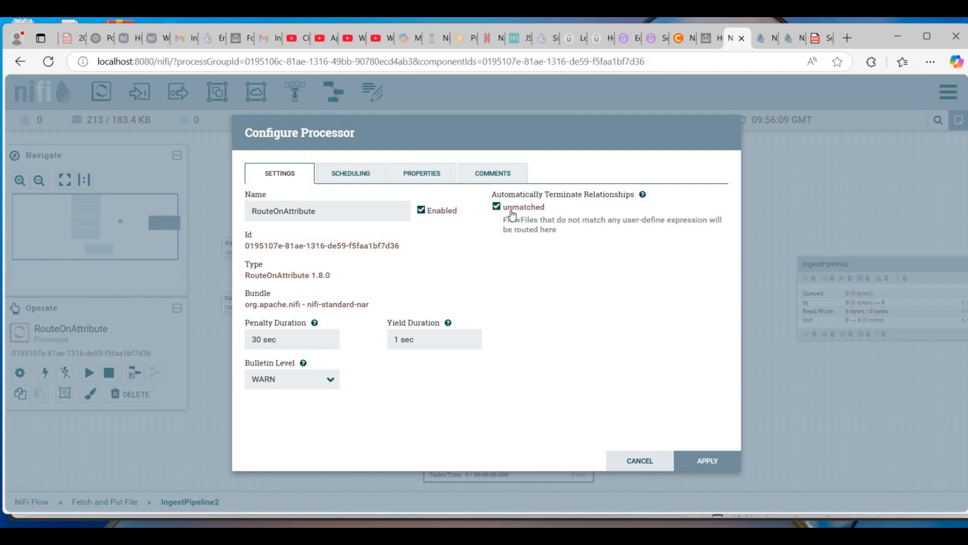
pyautogui.click(706, 460)
# Connect EvaluateJsonPath to RouteOnAttribute for the matched relationship.
pyautogui.moveTo(432, 360); pyautogui.dragTo(441, 445)
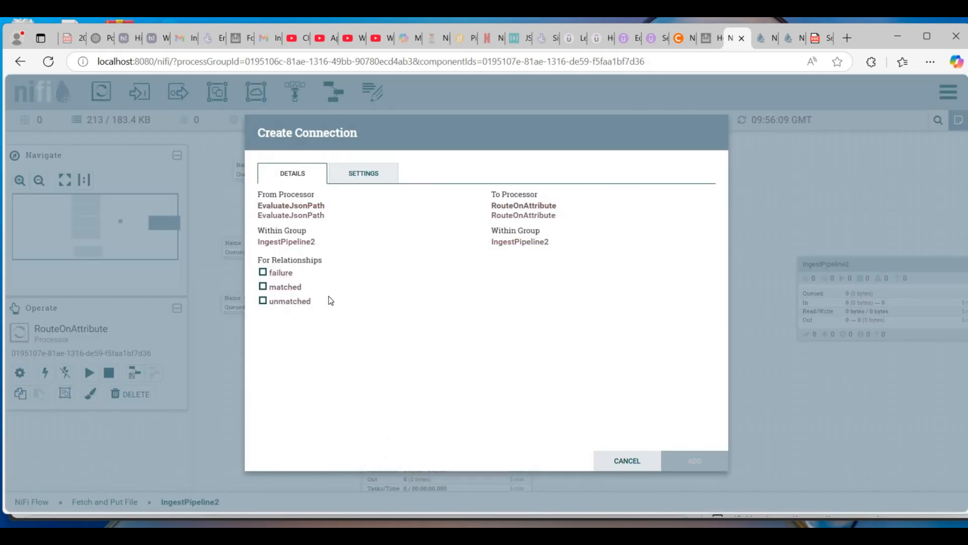
pyautogui.click(263, 287)
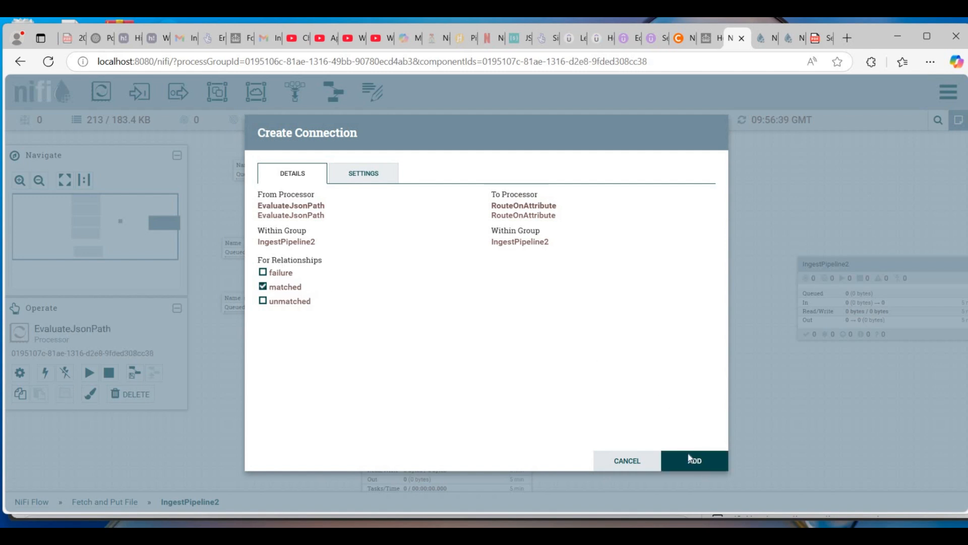
pyautogui.click(695, 460)
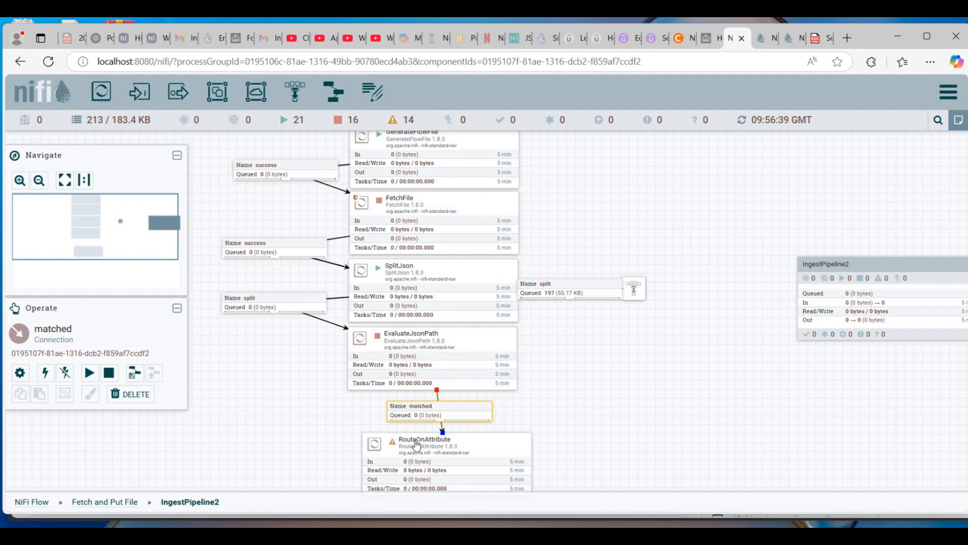
# Review the EvaluateJsonPath processor's properties and check the warning on RouteOnAttribute.
pyautogui.doubleClick(461, 345)
pyautogui.click(421, 173)
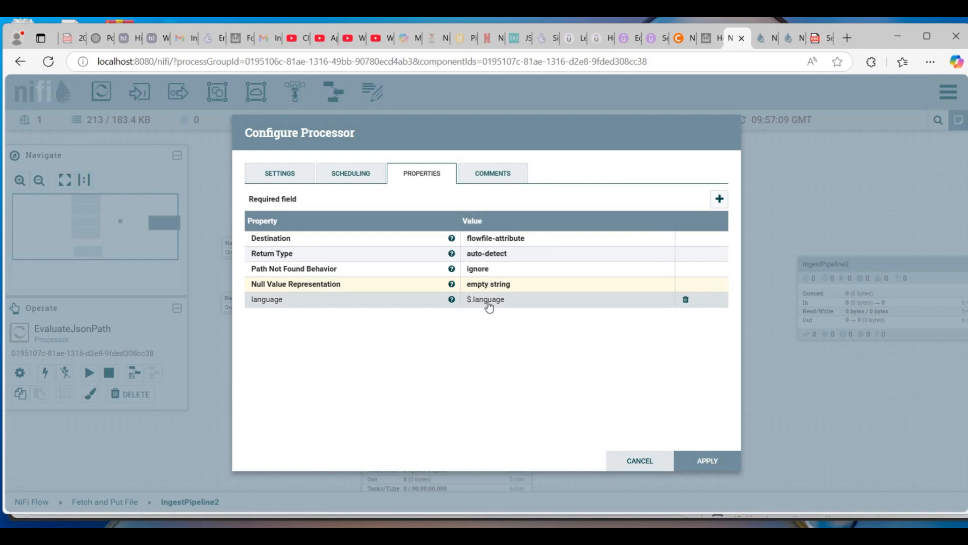
pyautogui.click(686, 460)
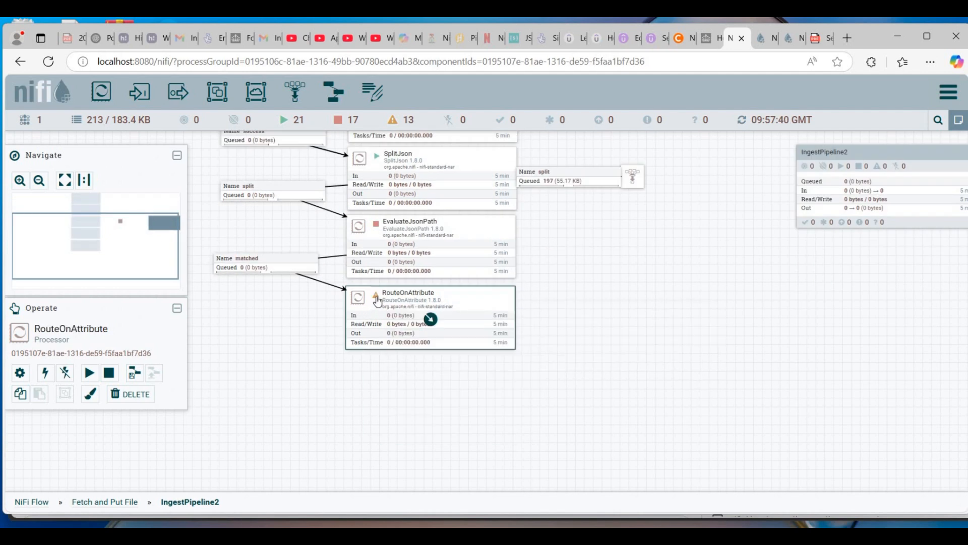
pyautogui.moveTo(378, 301)
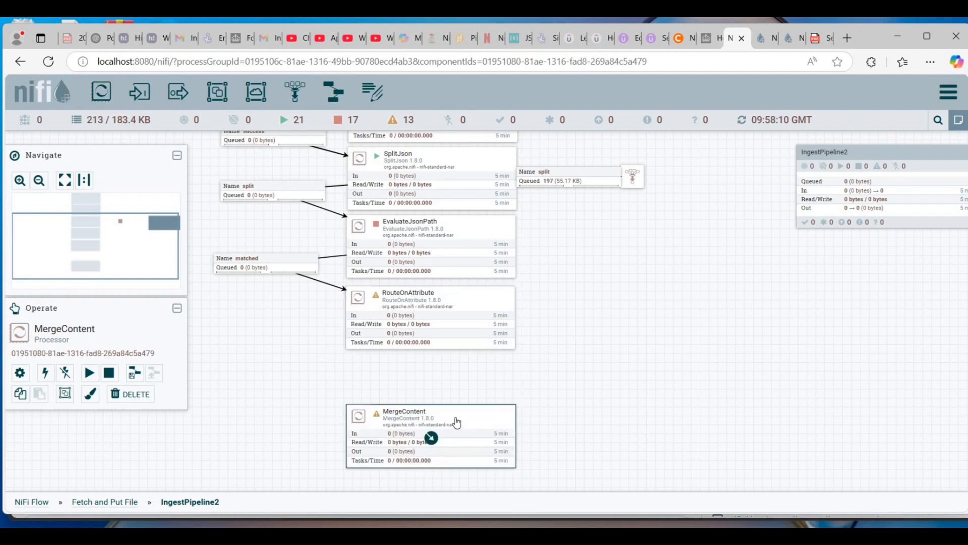
# Move MergeContent slightly closer to RouteOnAttribute and auto-terminate its failure and original relationships.
pyautogui.moveTo(457, 422); pyautogui.dragTo(457, 410)
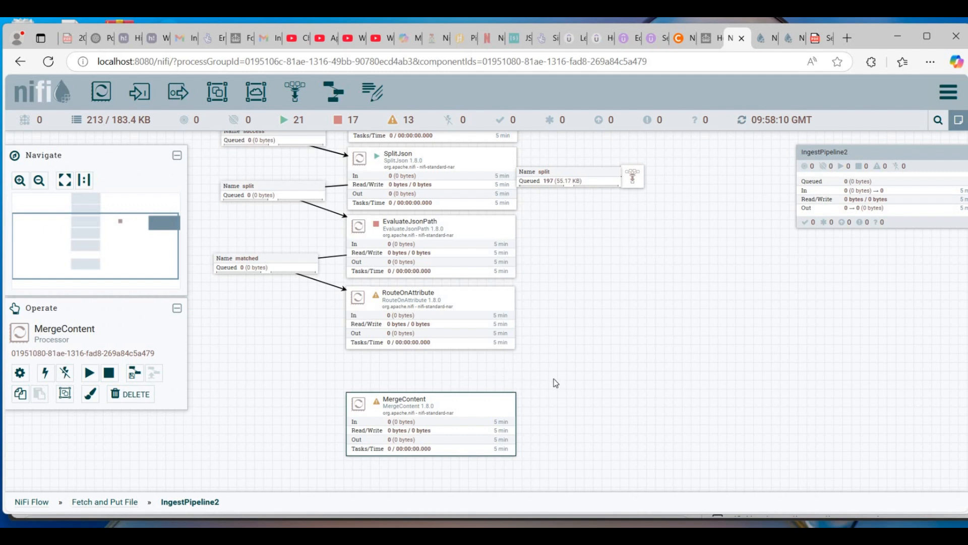
pyautogui.doubleClick(459, 406)
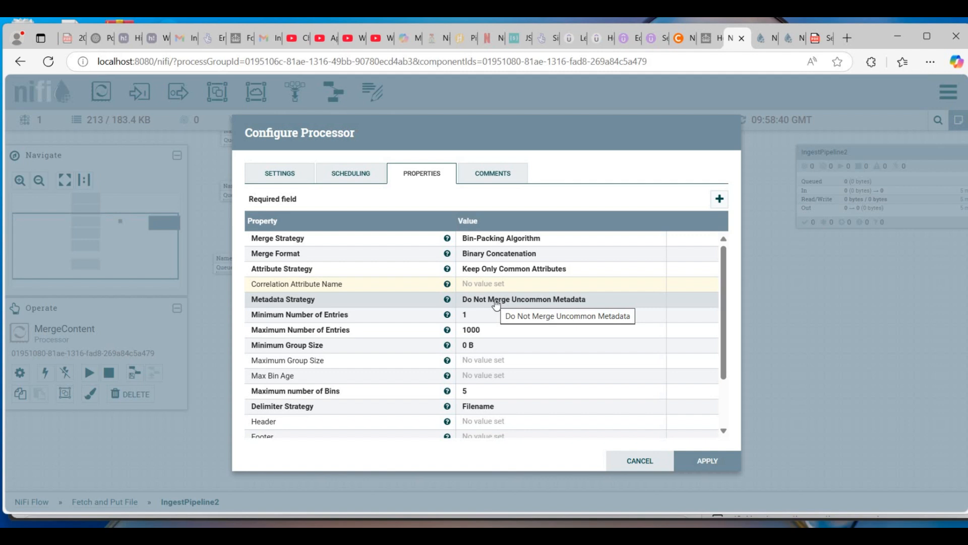
pyautogui.click(280, 175)
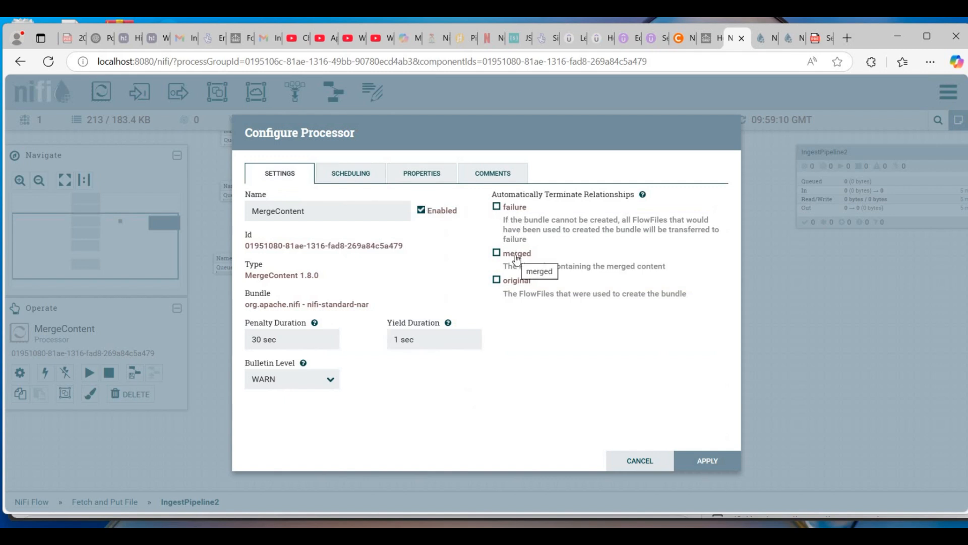
pyautogui.click(498, 206)
pyautogui.click(496, 280)
pyautogui.click(709, 459)
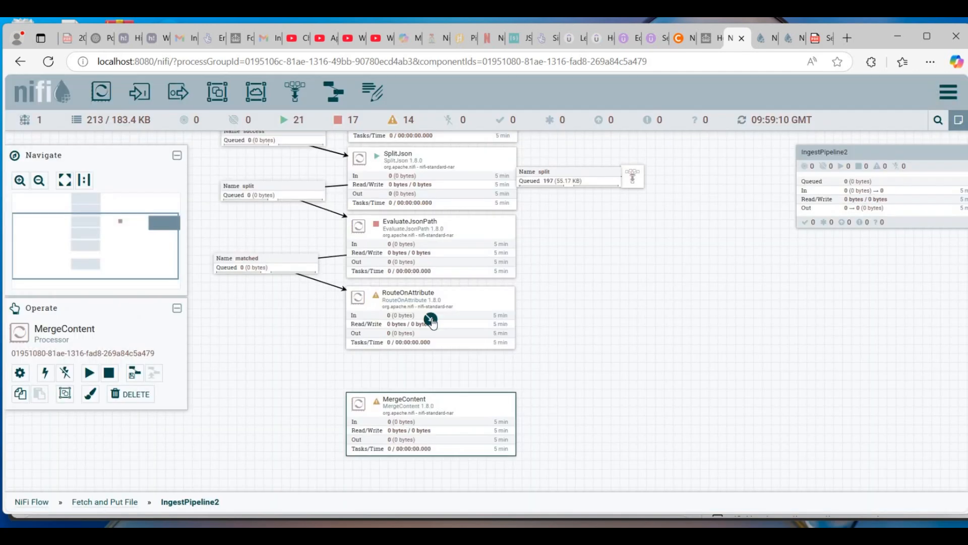
# Connect RouteOnAttribute to MergeContent for the group1 relationship.
pyautogui.moveTo(430, 396); pyautogui.dragTo(434, 412)
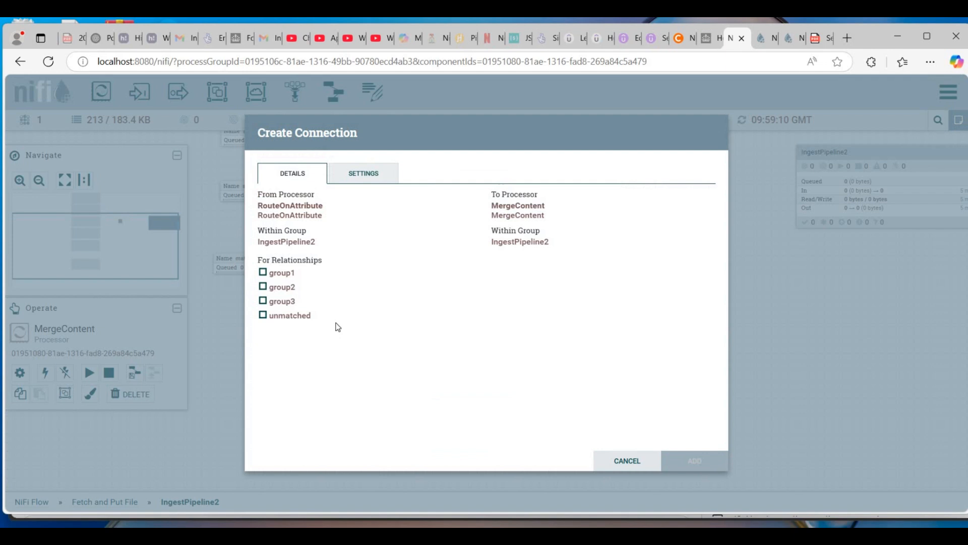
pyautogui.click(264, 273)
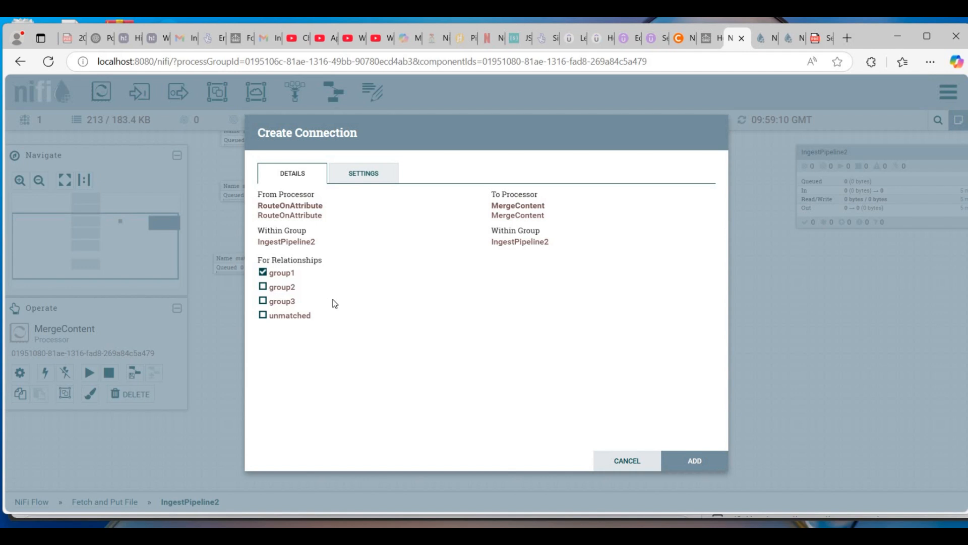
pyautogui.click(695, 461)
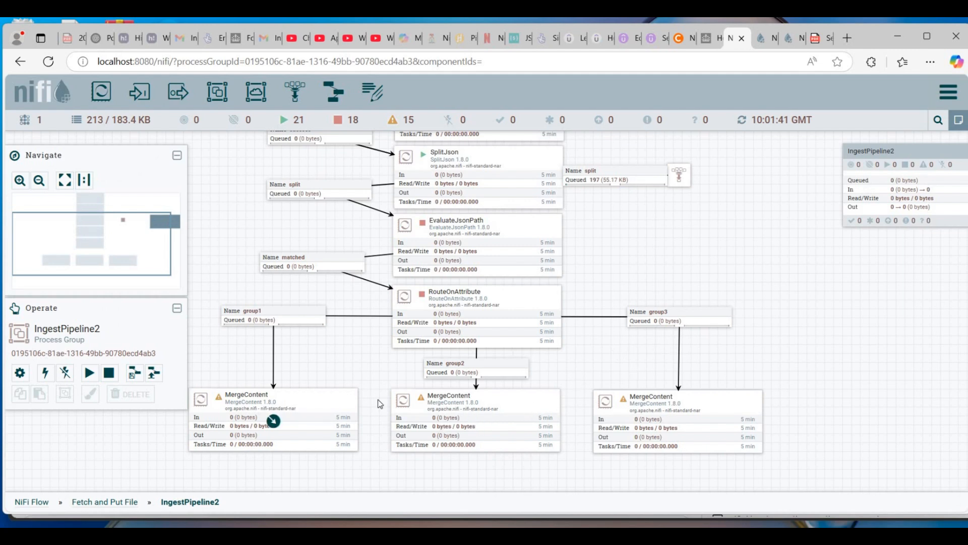
# Connect the merged relationship of the group2 and group1 MergeContent processors to UpdateAttribute, aligning it beneath the group2 one.
pyautogui.moveTo(750, 355); pyautogui.dragTo(765, 271)
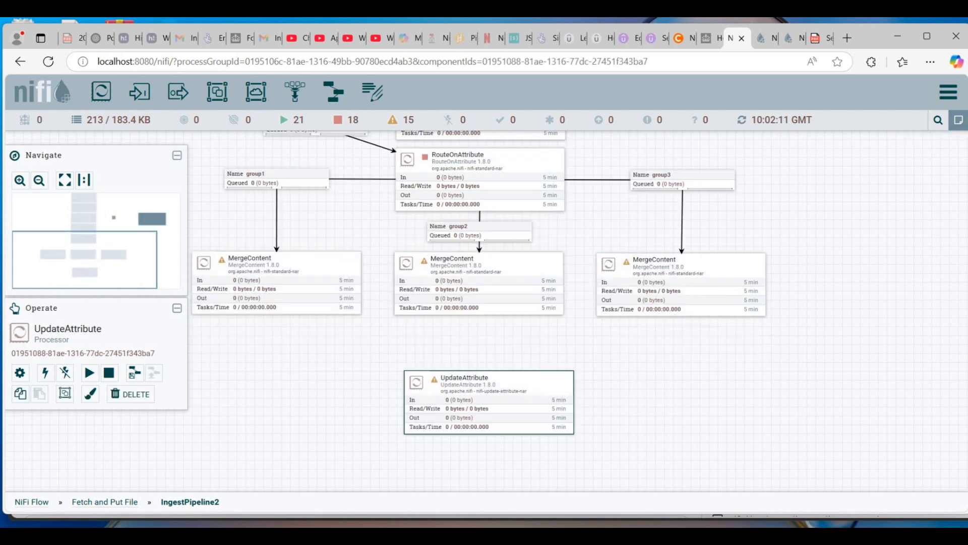
pyautogui.scroll(-1, 507, 329)
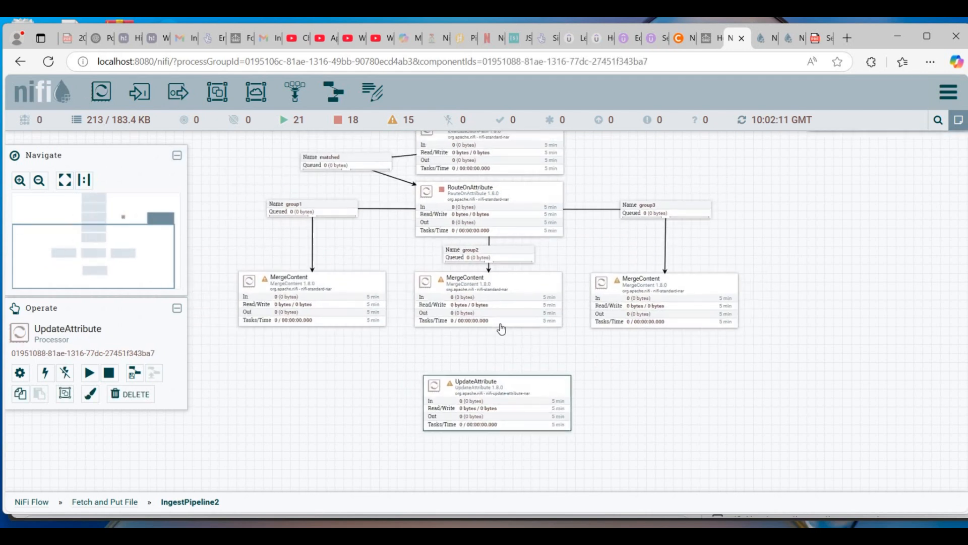
pyautogui.scroll(1, 542, 334)
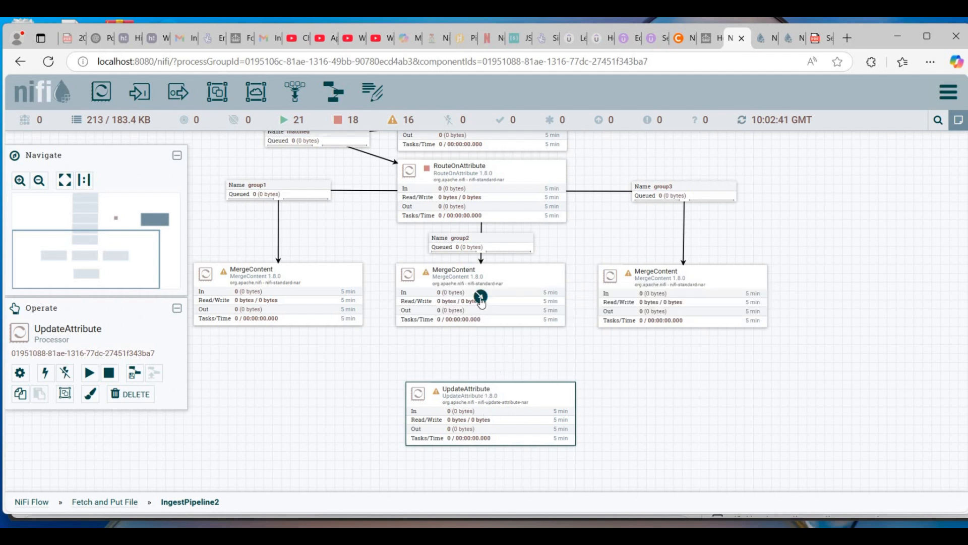
pyautogui.moveTo(480, 297); pyautogui.dragTo(482, 388)
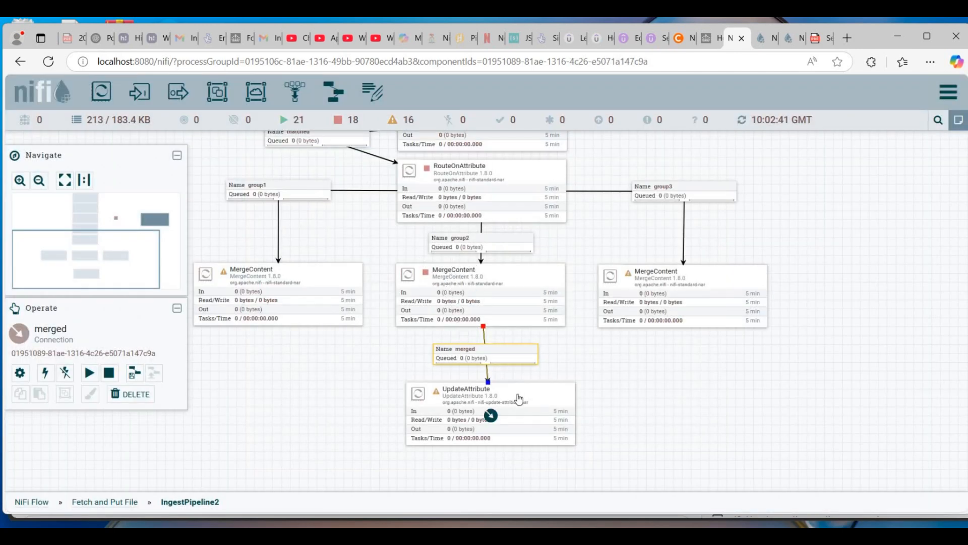
pyautogui.moveTo(520, 399); pyautogui.dragTo(511, 390)
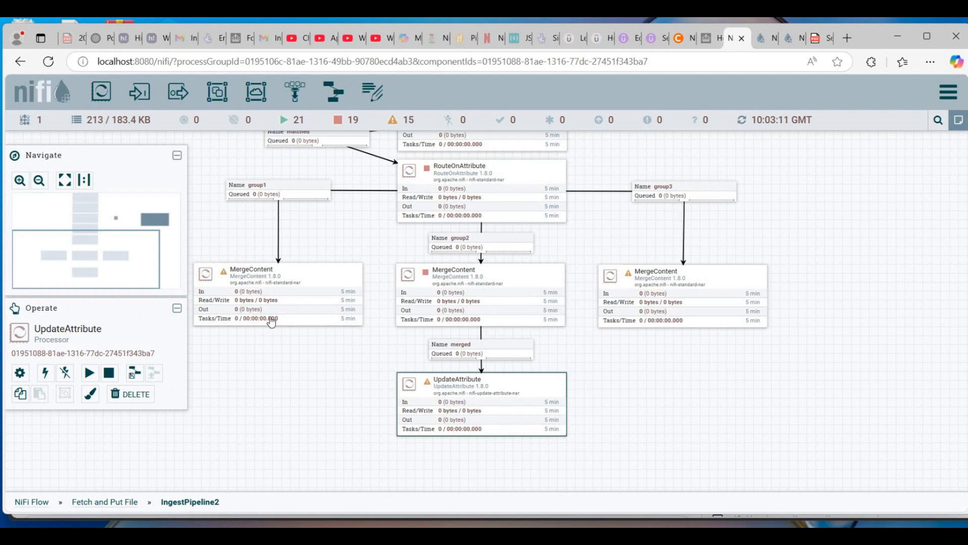
pyautogui.moveTo(279, 297); pyautogui.dragTo(404, 392)
pyautogui.click(266, 287)
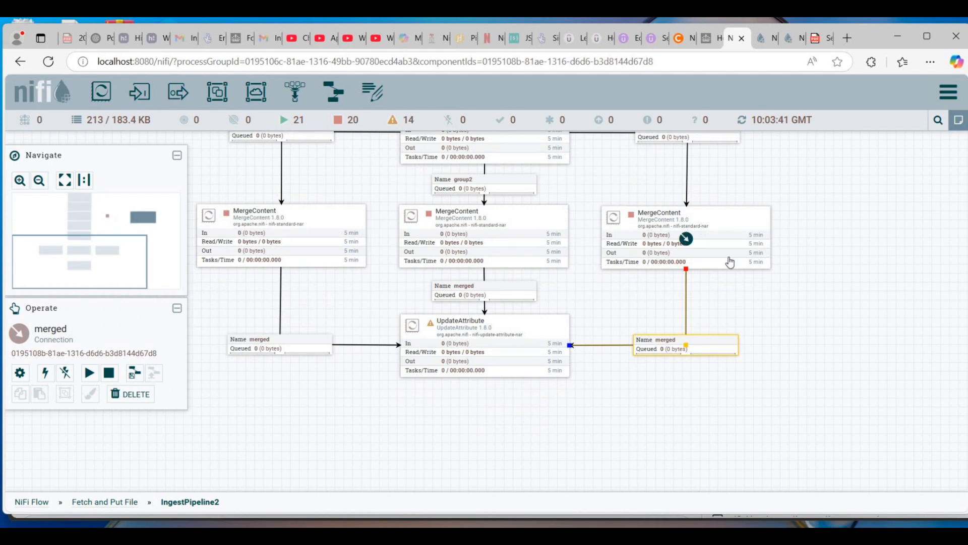
# Add a filename property to the UpdateAttribute processor with the empty expression ${} as its value.
pyautogui.doubleClick(475, 330)
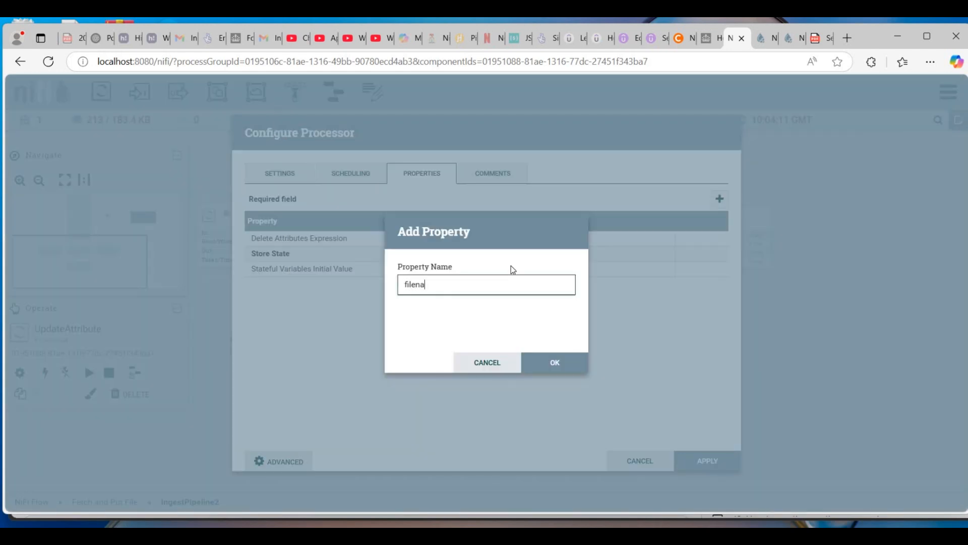
pyautogui.write('me')
pyautogui.press('Return')
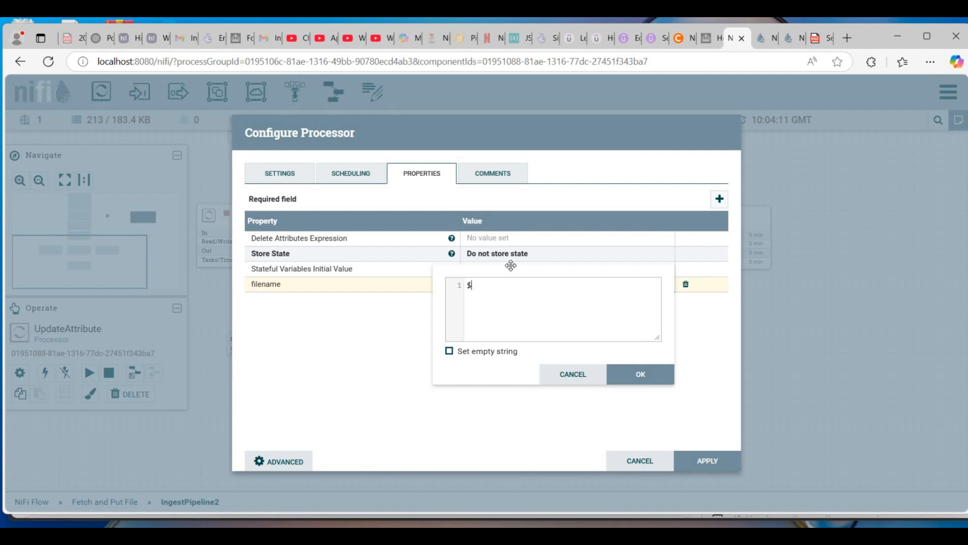
pyautogui.write('{')
pyautogui.click(637, 375)
# Connect the funnel that holds the split records to the EvaluateJsonPath processor.
pyautogui.moveTo(629, 404); pyautogui.dragTo(637, 474)
pyautogui.moveTo(630, 251); pyautogui.dragTo(637, 381)
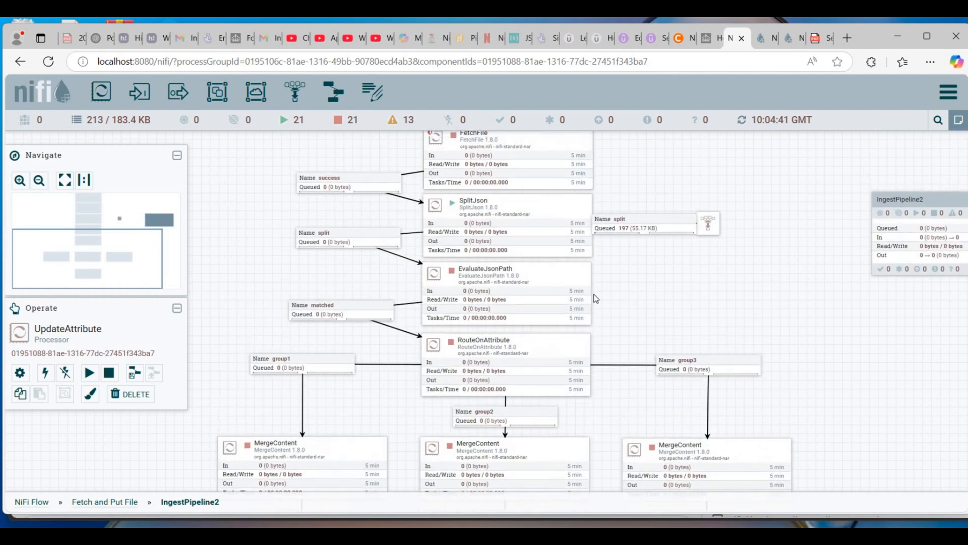
pyautogui.moveTo(594, 295); pyautogui.dragTo(573, 294)
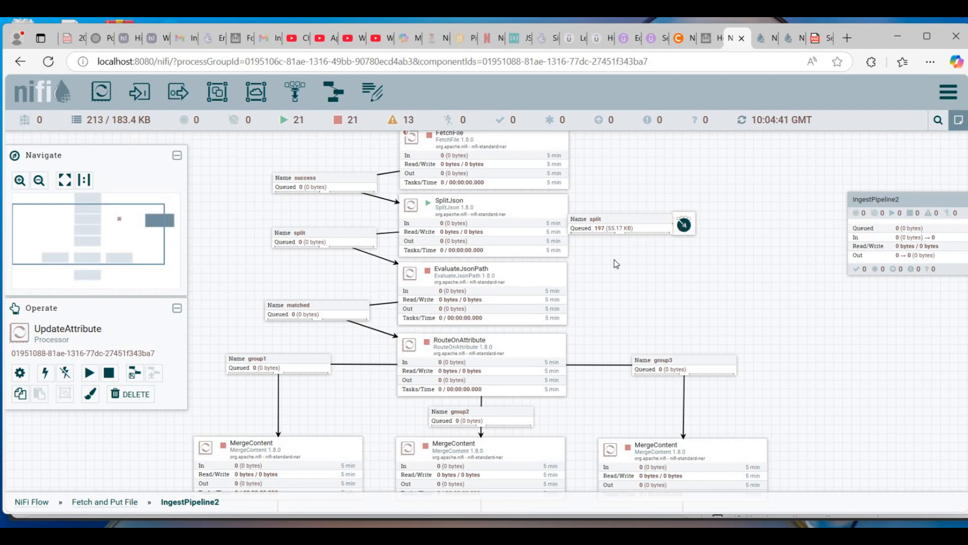
pyautogui.moveTo(684, 223); pyautogui.dragTo(560, 292)
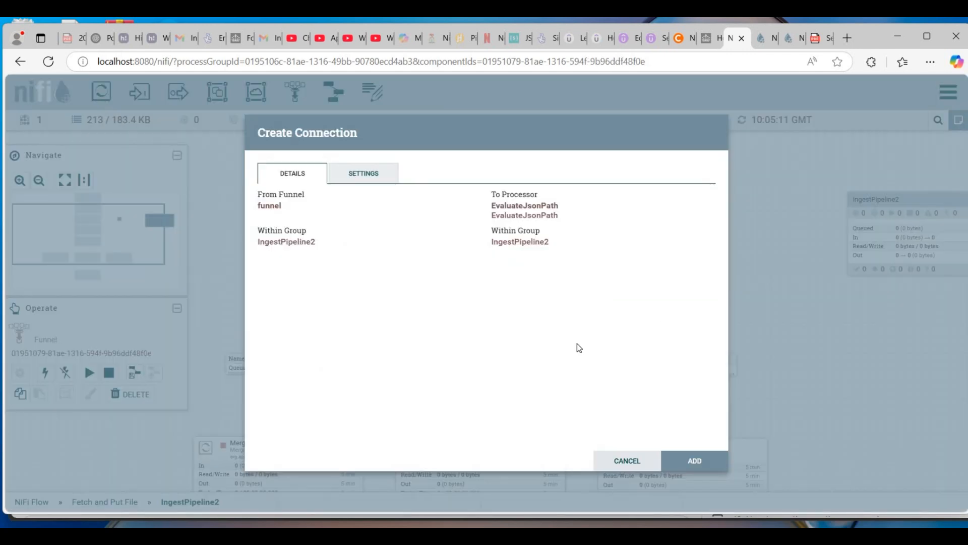
pyautogui.click(692, 459)
# Start the EvaluateJsonPath processor and refresh the canvas.
pyautogui.rightClick(511, 216)
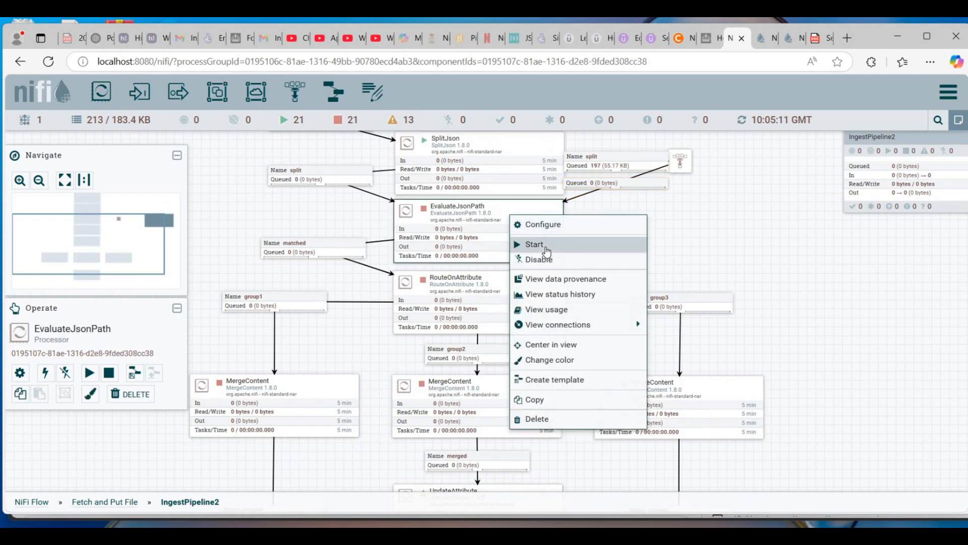
pyautogui.click(536, 245)
pyautogui.rightClick(642, 238)
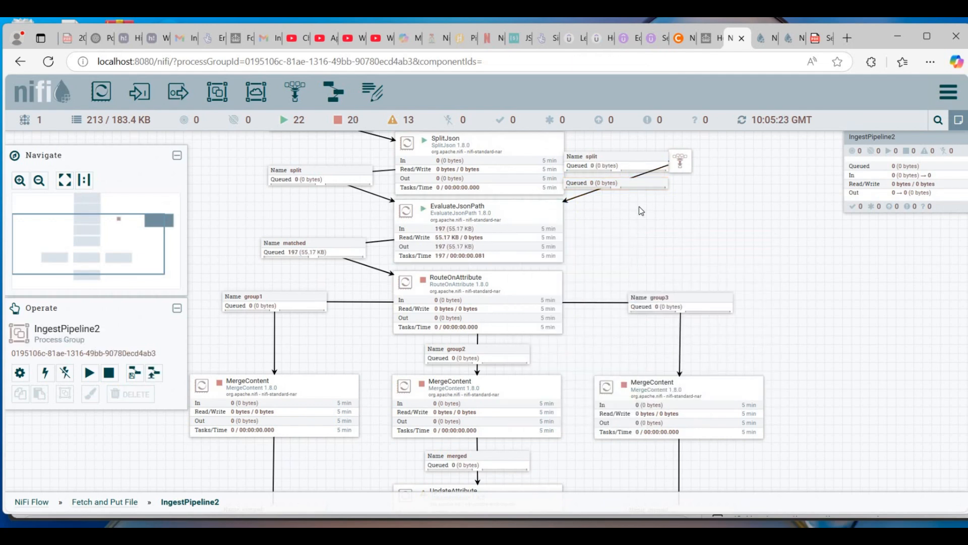
# List the matched queue and examine the language attribute of the FlowFile at position 2.
pyautogui.moveTo(639, 207); pyautogui.dragTo(642, 148)
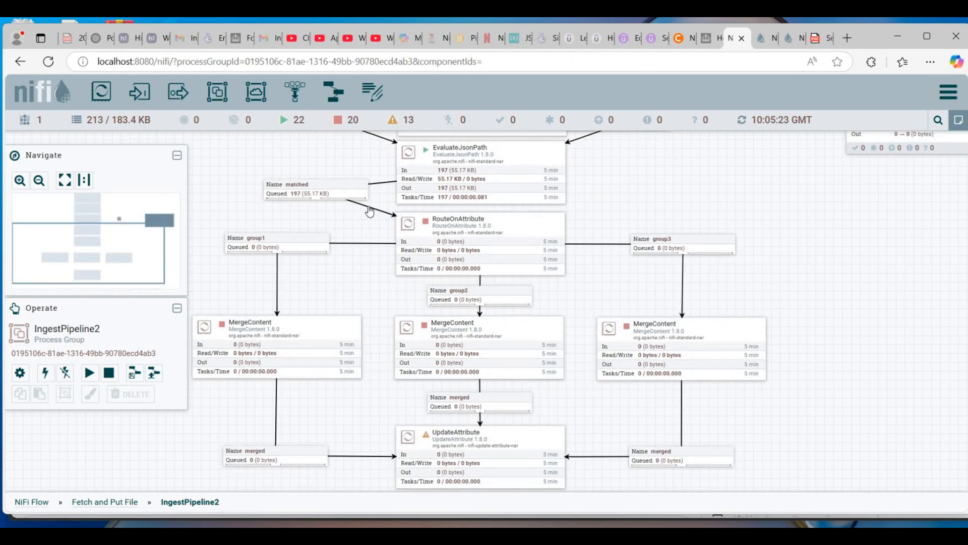
pyautogui.click(299, 189)
pyautogui.rightClick(299, 189)
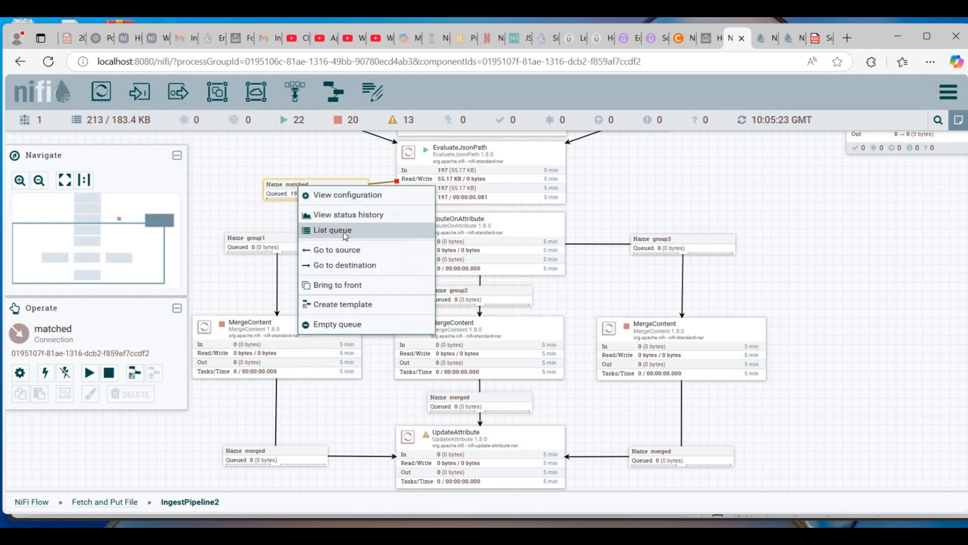
pyautogui.click(346, 233)
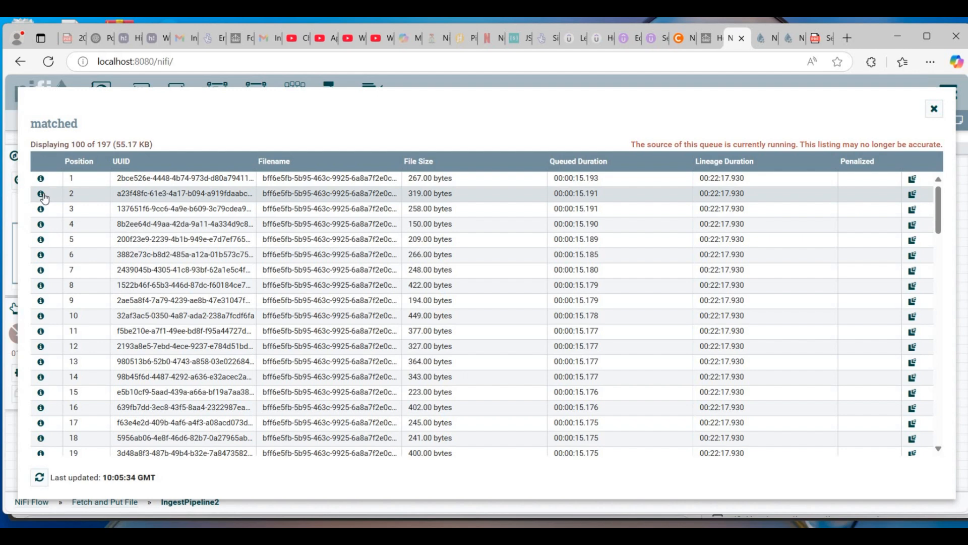
pyautogui.click(43, 195)
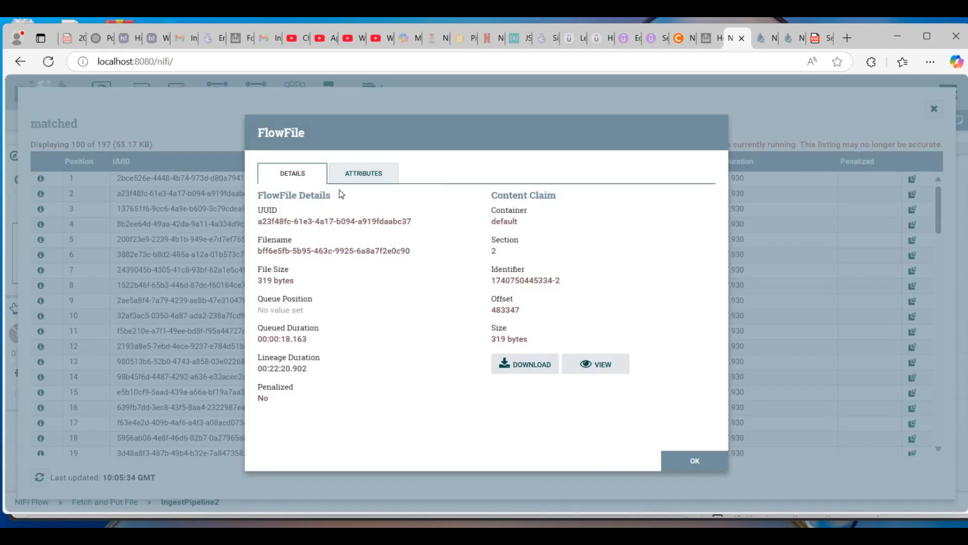
pyautogui.click(353, 176)
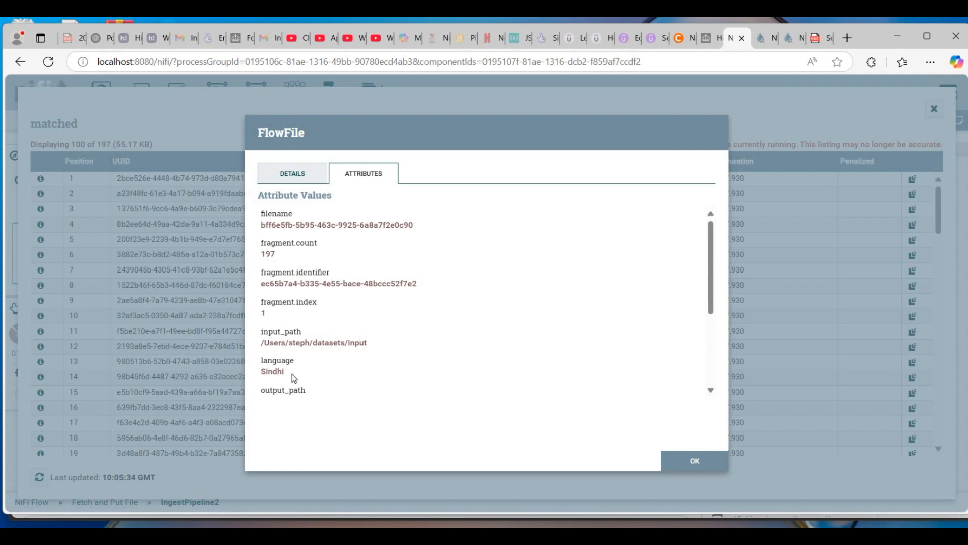
pyautogui.moveTo(285, 372); pyautogui.dragTo(254, 365)
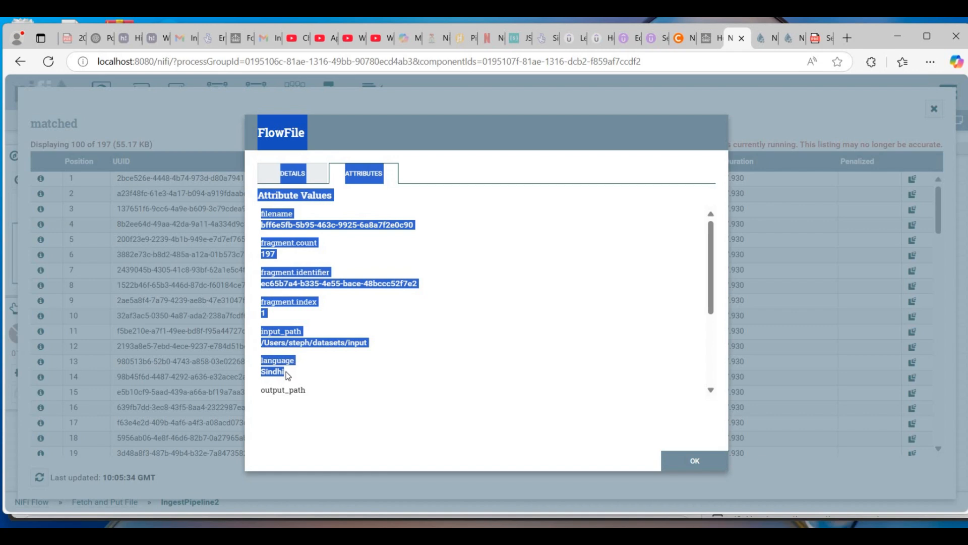
pyautogui.click(270, 363)
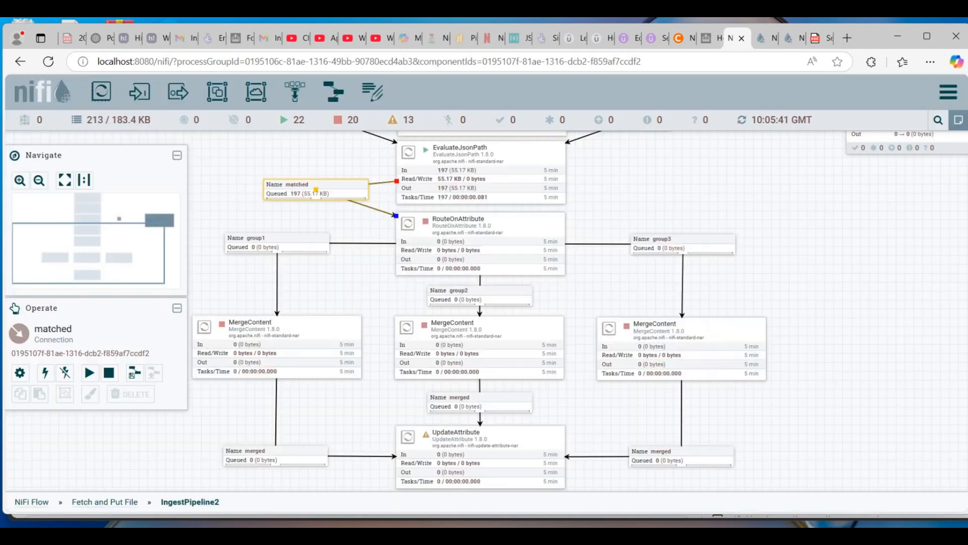
# Start the RouteOnAttribute processor to route the queued records into the language groups.
pyautogui.moveTo(691, 182); pyautogui.dragTo(678, 164)
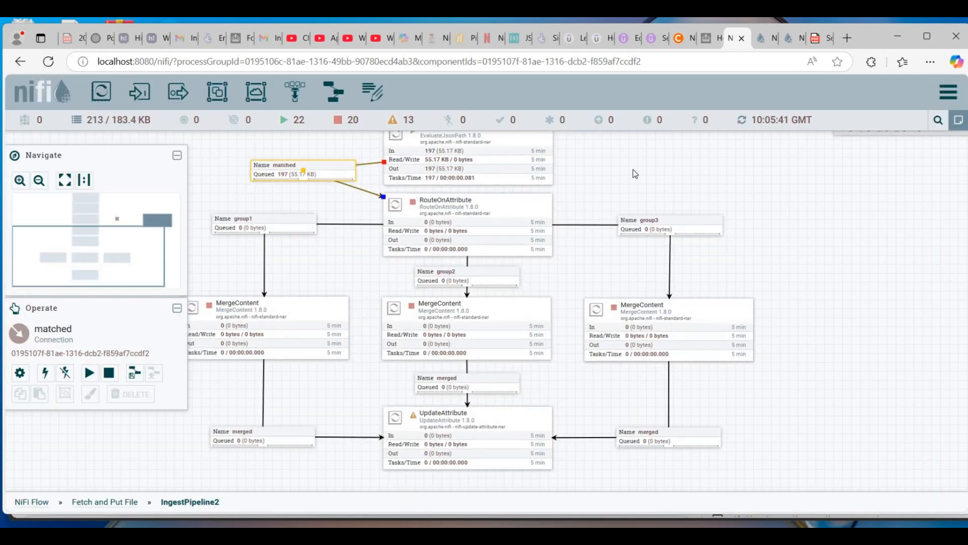
pyautogui.moveTo(637, 189); pyautogui.dragTo(639, 192)
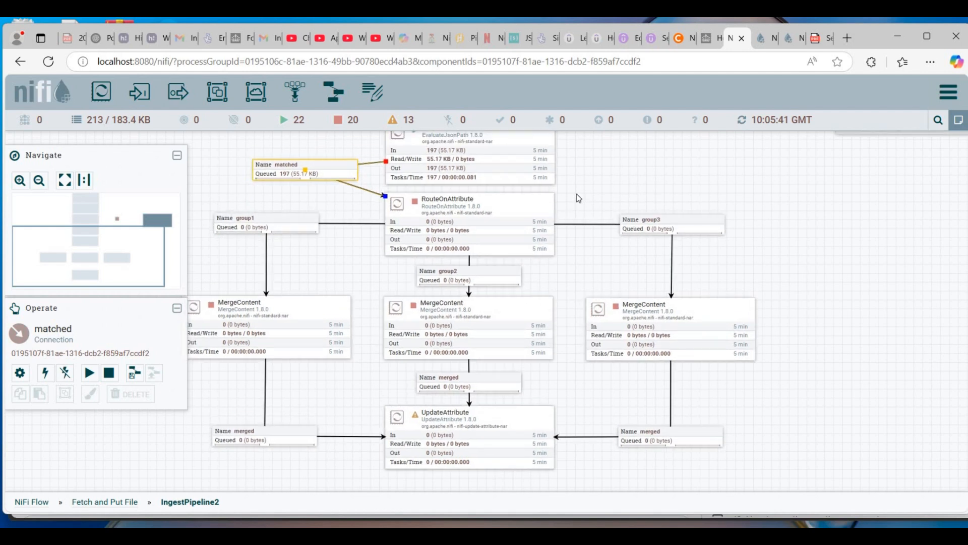
pyautogui.rightClick(502, 207)
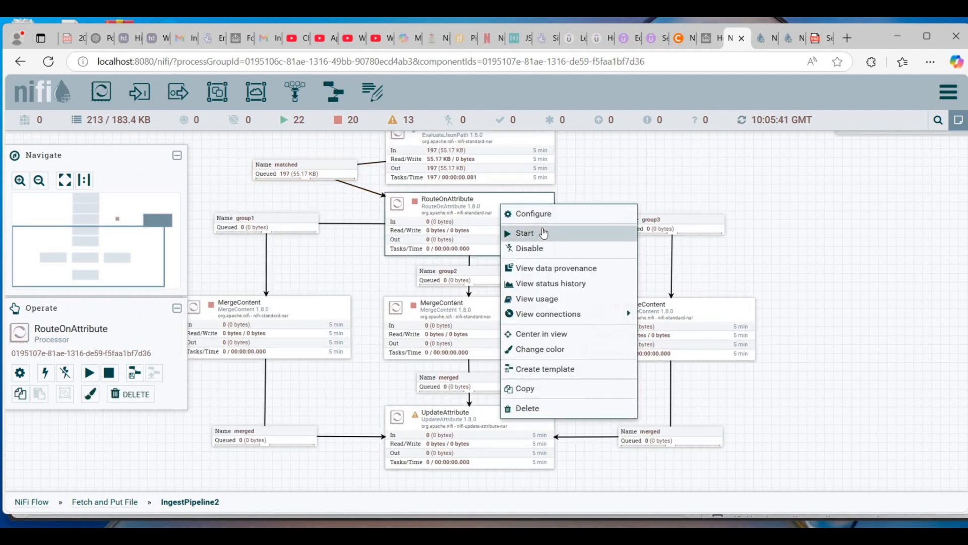
pyautogui.click(535, 232)
pyautogui.moveTo(636, 270); pyautogui.dragTo(675, 270)
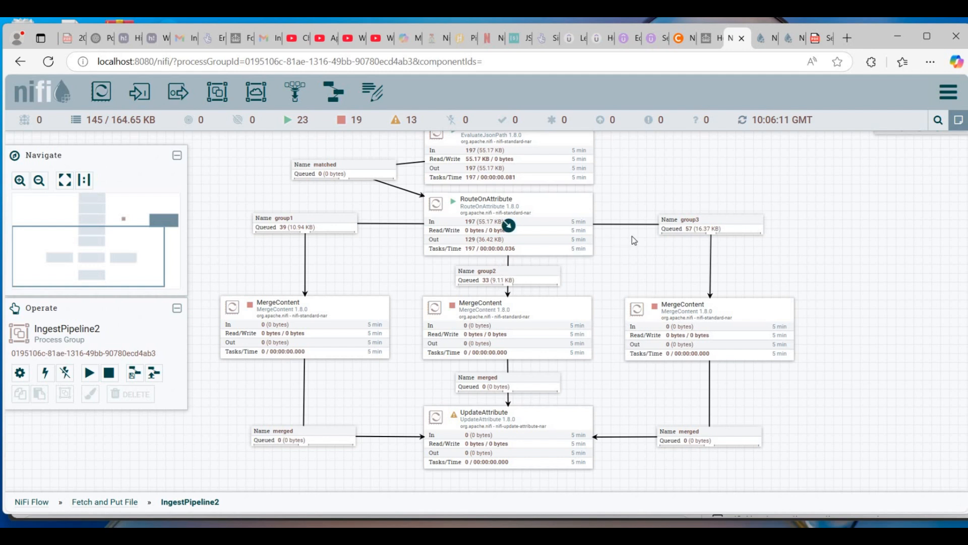
# List the group1 queue and examine a FlowFile's language and RouteOnAttribute.Route attributes.
pyautogui.click(336, 227)
pyautogui.rightClick(334, 225)
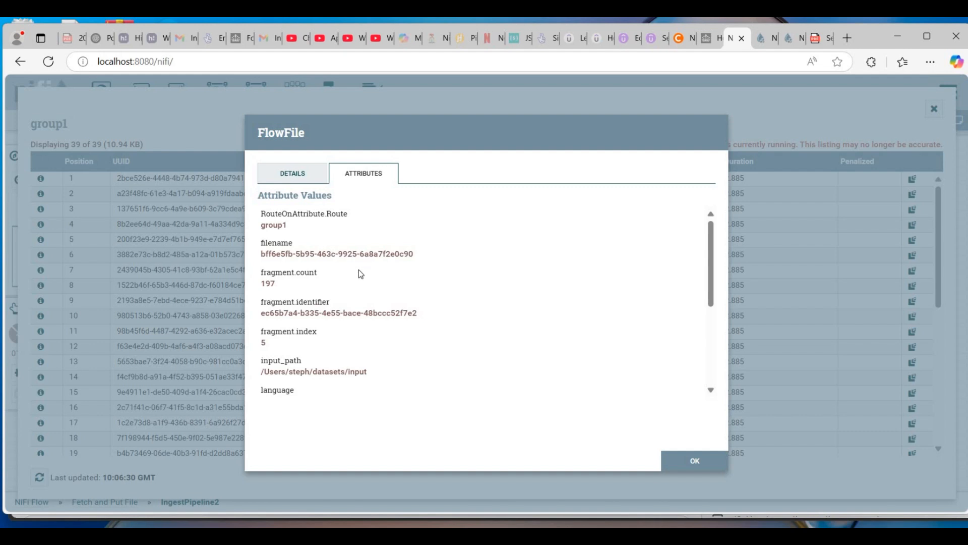
pyautogui.scroll(-2, 358, 270)
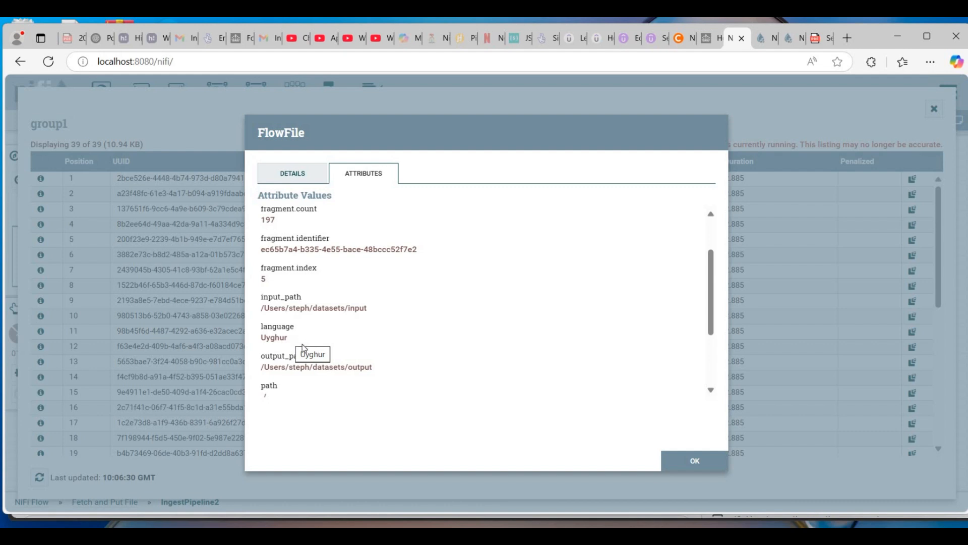
pyautogui.moveTo(285, 338); pyautogui.dragTo(261, 338)
pyautogui.scroll(1, 401, 290)
pyautogui.scroll(1, 403, 294)
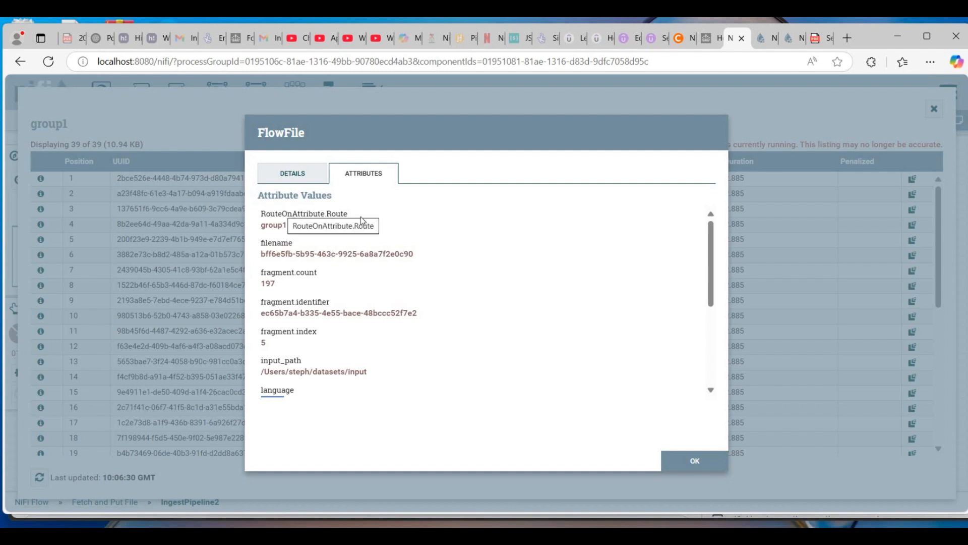
pyautogui.moveTo(287, 225); pyautogui.dragTo(260, 226)
pyautogui.click(328, 241)
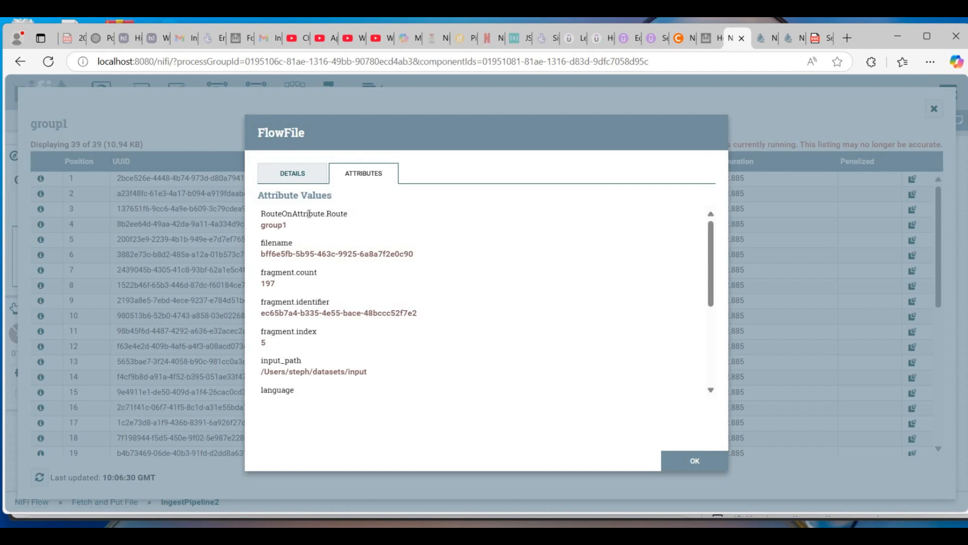
# Copy the attribute name RouteOnAttribute.Route from the FlowFile into the braces of UpdateAttribute's filename value.
pyautogui.moveTo(347, 214); pyautogui.dragTo(260, 216)
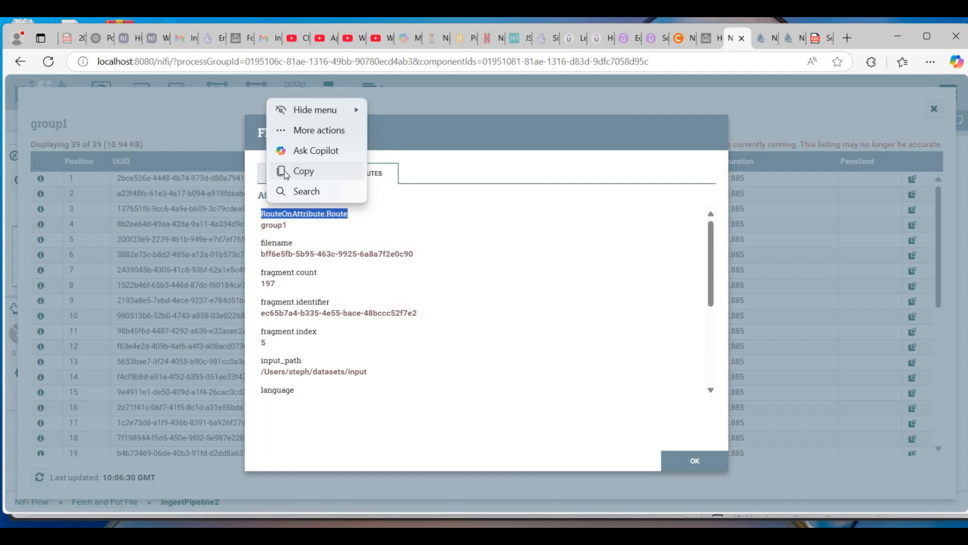
pyautogui.click(285, 174)
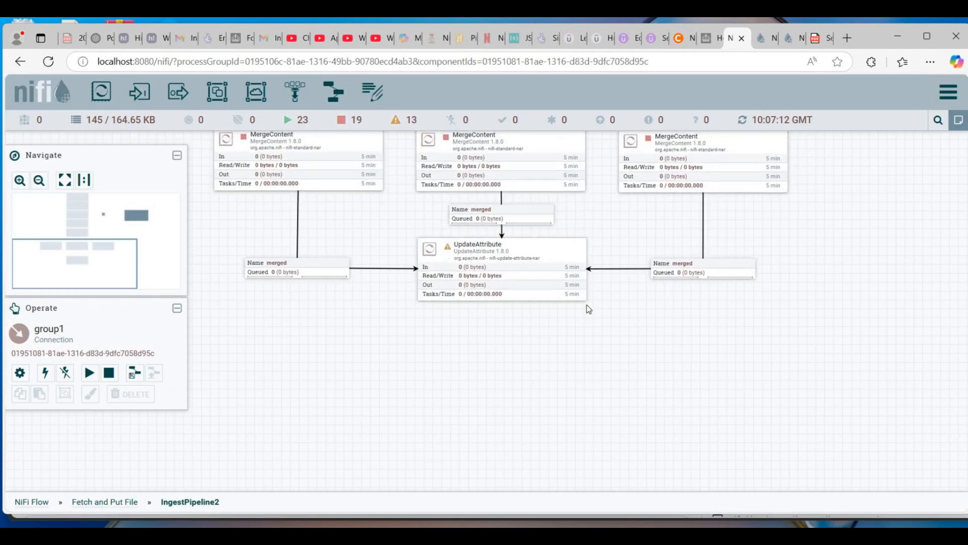
pyautogui.moveTo(605, 293); pyautogui.dragTo(608, 284)
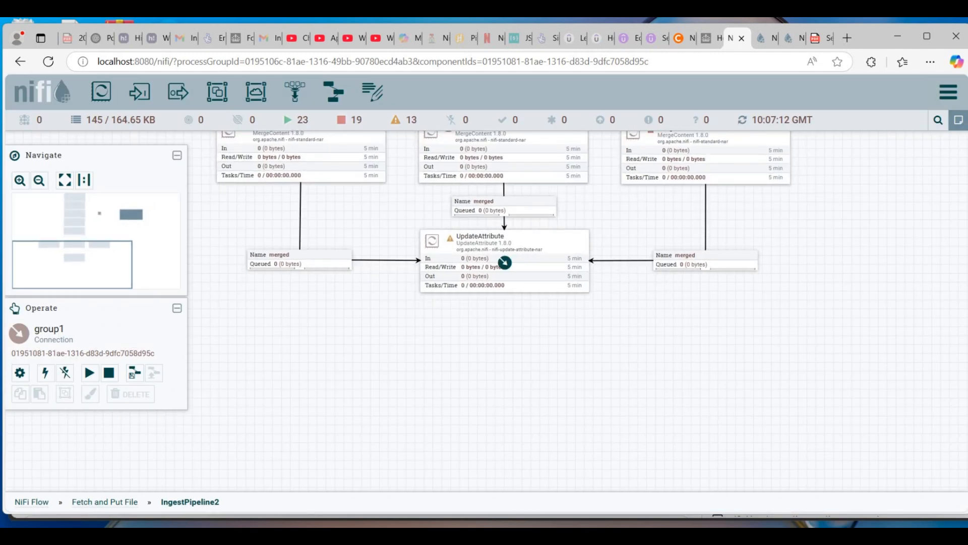
pyautogui.click(505, 263)
pyautogui.doubleClick(505, 263)
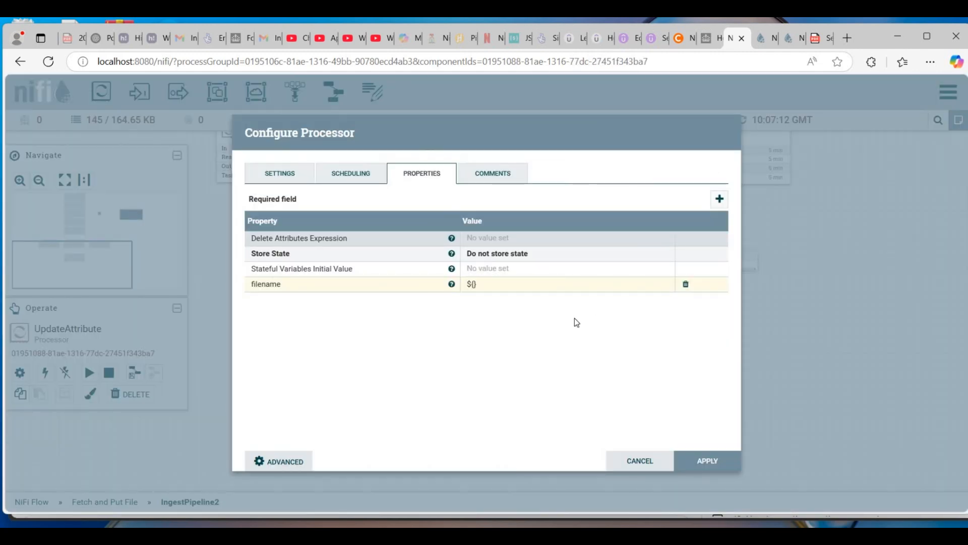
pyautogui.click(479, 287)
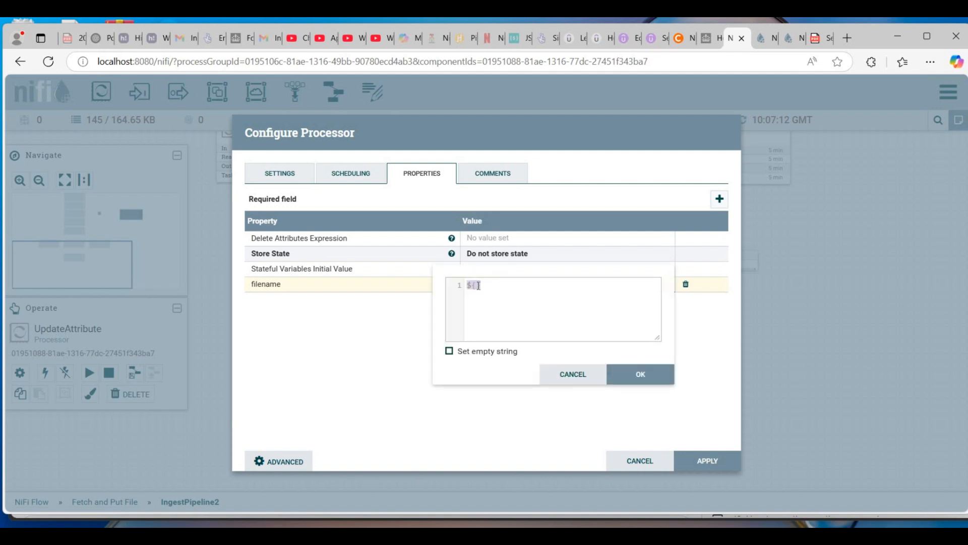
pyautogui.click(479, 285)
pyautogui.hotkey('ctrl', 'v')
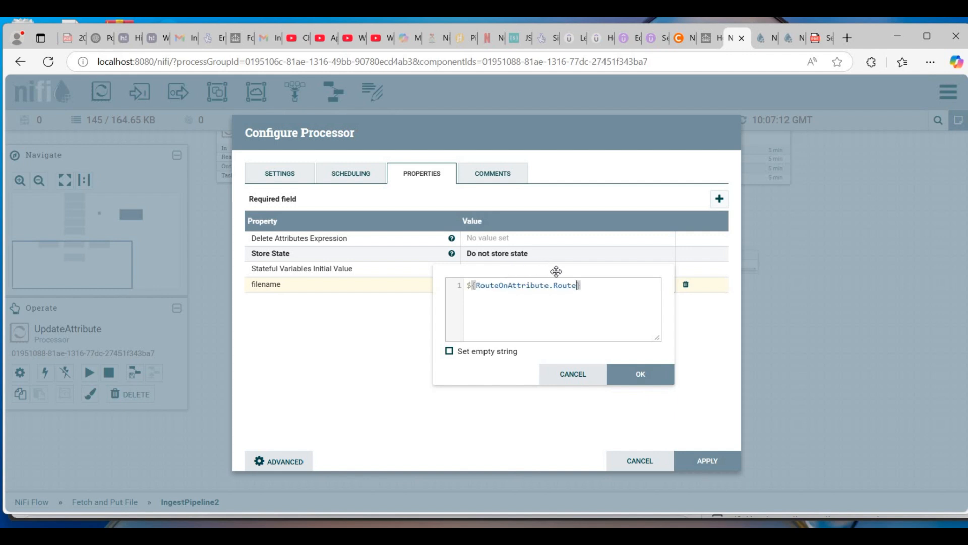
# Complete the filename value as ${RouteOnAttribute.Route}_${today_date}.json and apply the UpdateAttribute configuration.
pyautogui.click(593, 285)
pyautogui.write('_${today_date')
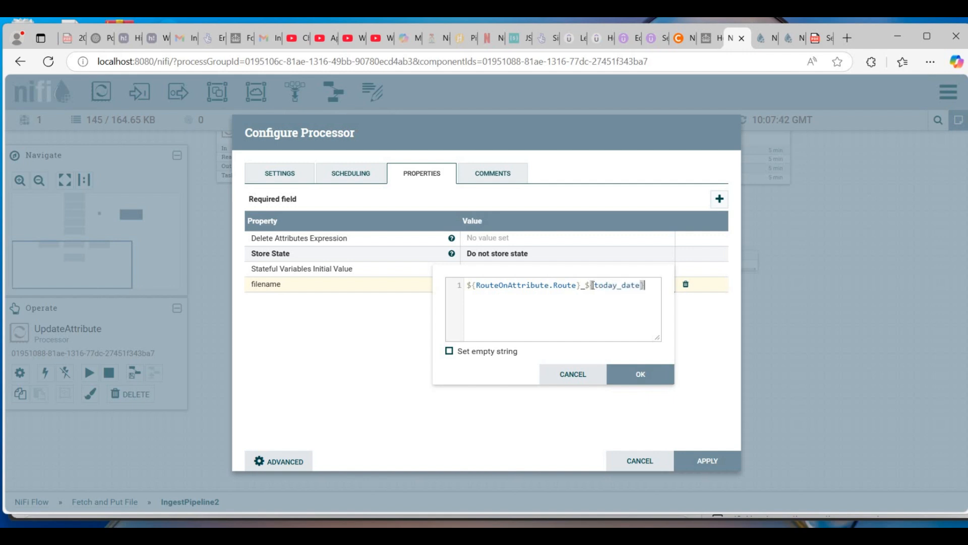
pyautogui.press('Right')
pyautogui.write('.json')
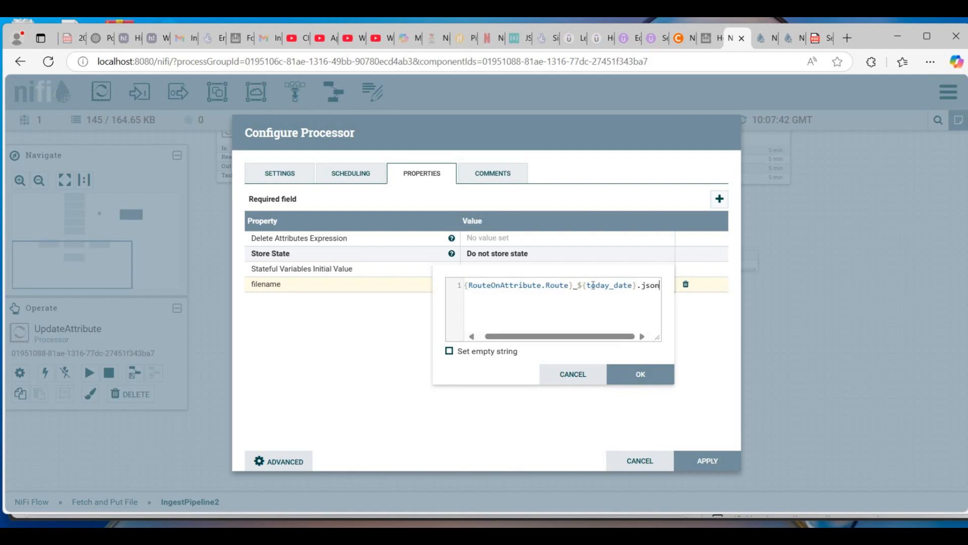
pyautogui.press('Return')
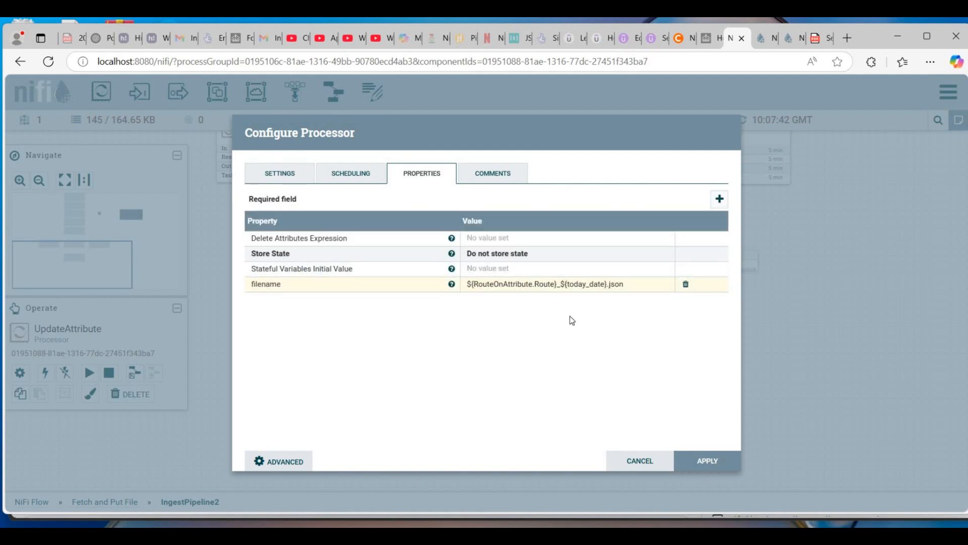
pyautogui.click(708, 460)
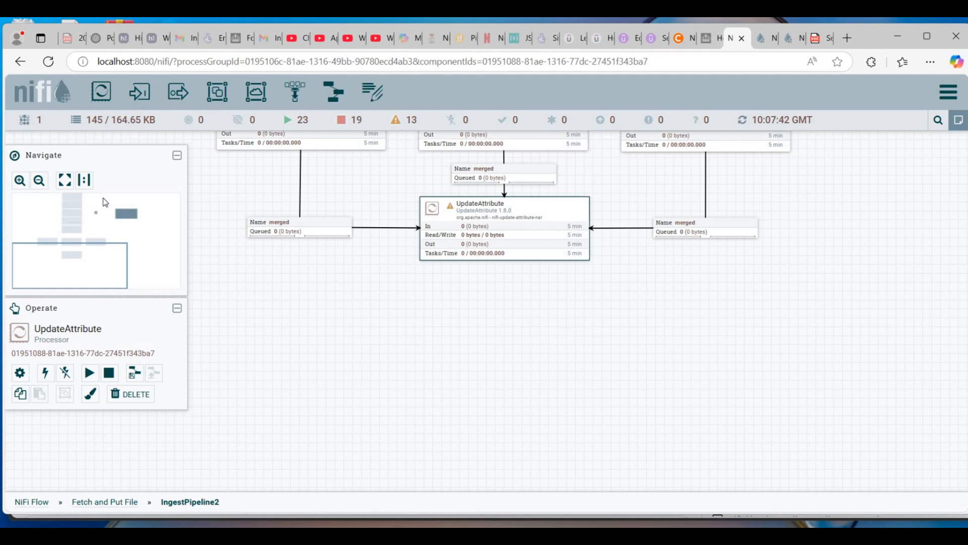
# Add a PutFile processor below UpdateAttribute and connect UpdateAttribute's success relationship to it.
pyautogui.moveTo(108, 94); pyautogui.dragTo(493, 330)
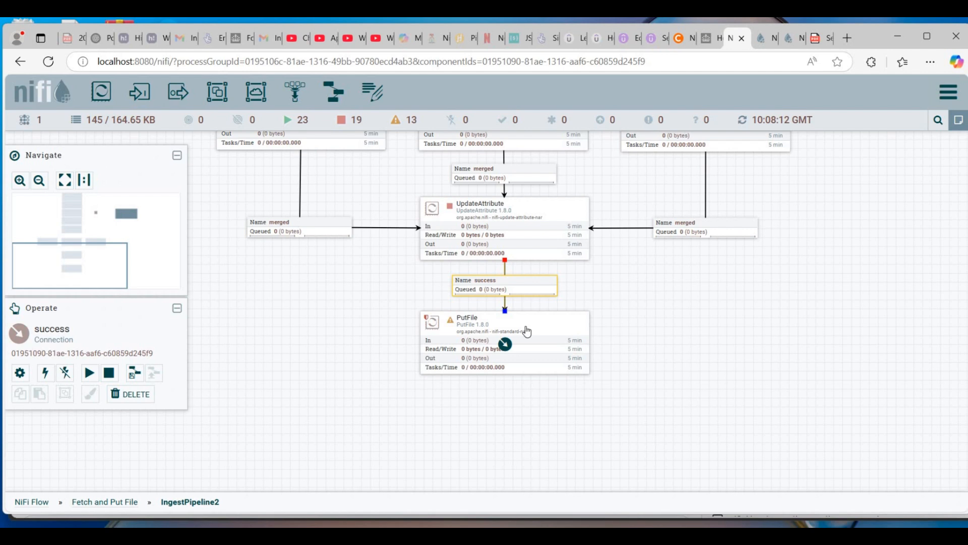
pyautogui.click(527, 331)
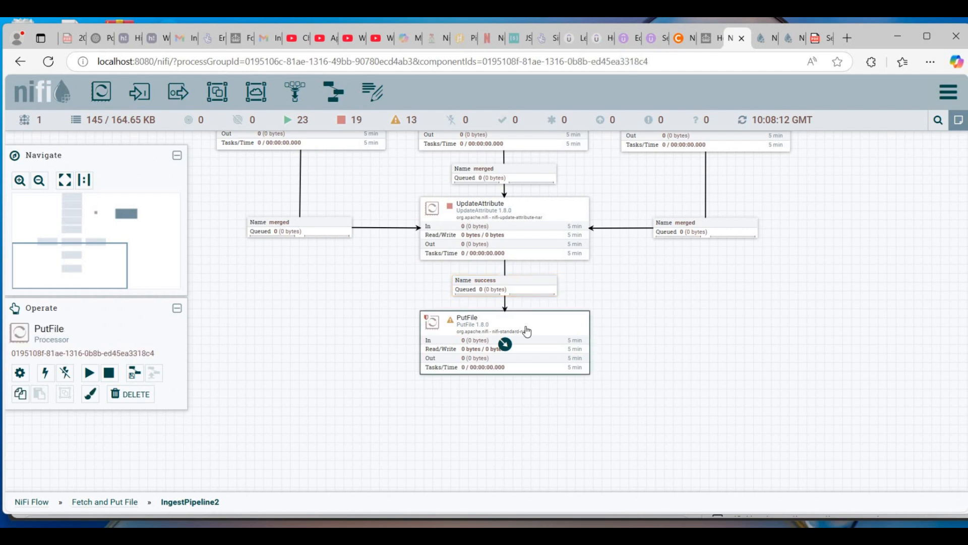
# Open the PutFile configuration and set its Directory property to ${output_path}.
pyautogui.doubleClick(534, 330)
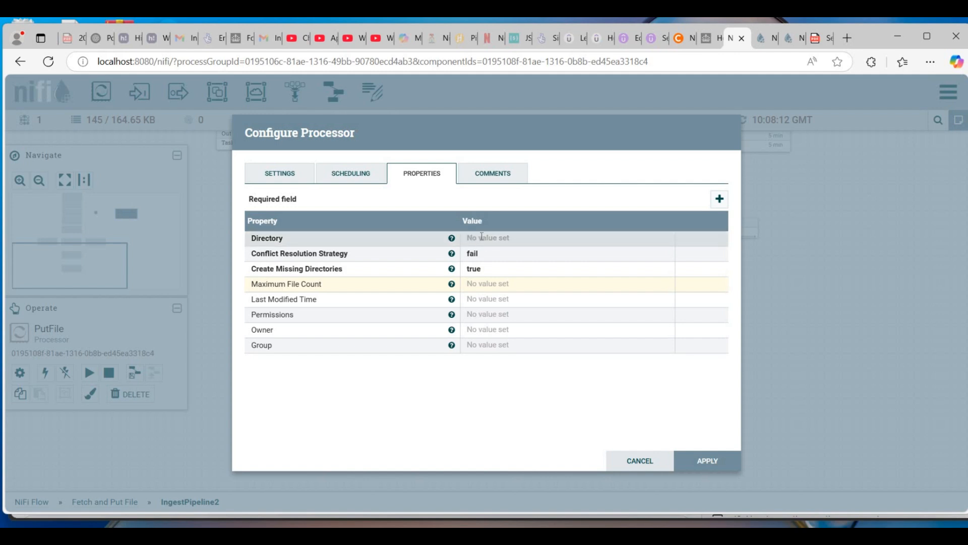
pyautogui.click(517, 242)
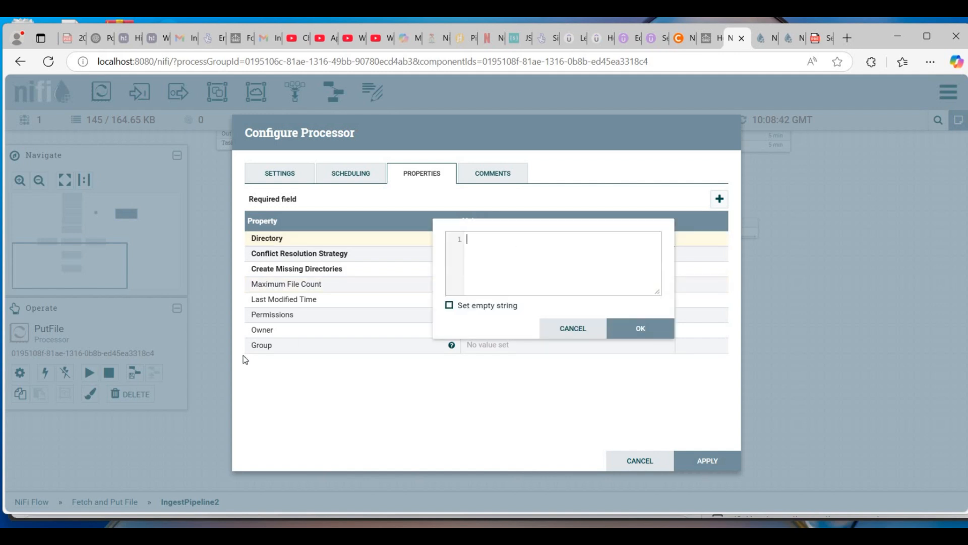
pyautogui.write('$')
pyautogui.write('{}')
pyautogui.write('o')
pyautogui.write('utp')
pyautogui.write('ut_path')
pyautogui.press('Return')
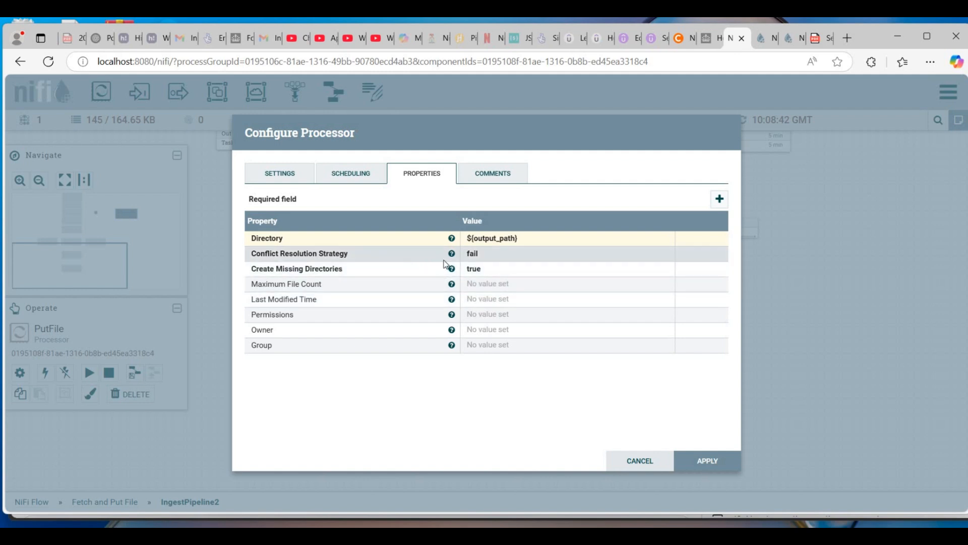
# Set PutFile's Conflict Resolution Strategy to replace and Create Missing Directories to false.
pyautogui.click(495, 260)
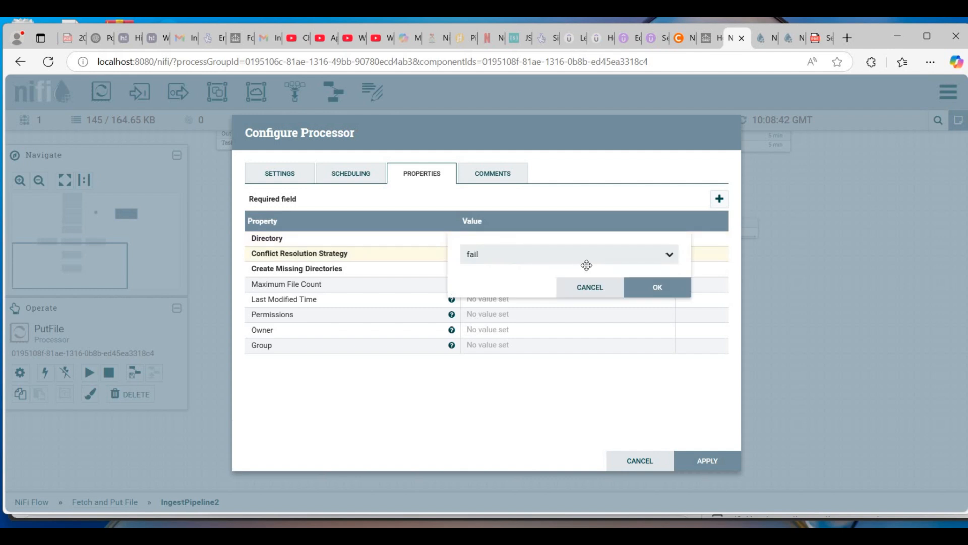
pyautogui.click(594, 256)
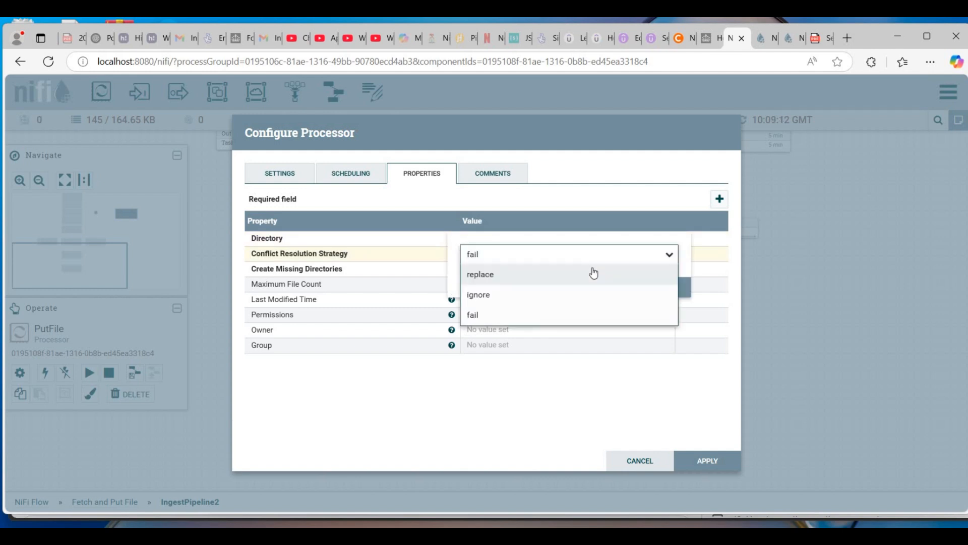
pyautogui.click(493, 275)
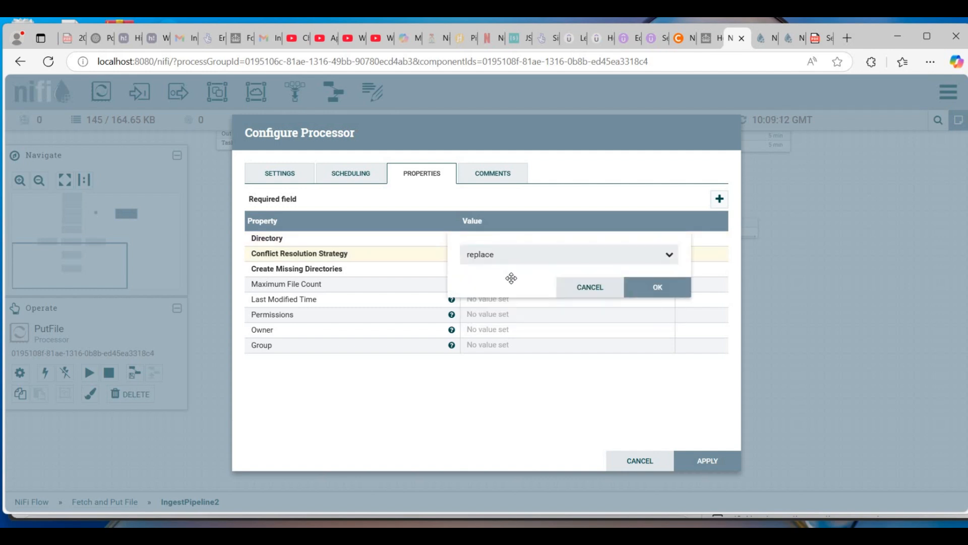
pyautogui.click(650, 290)
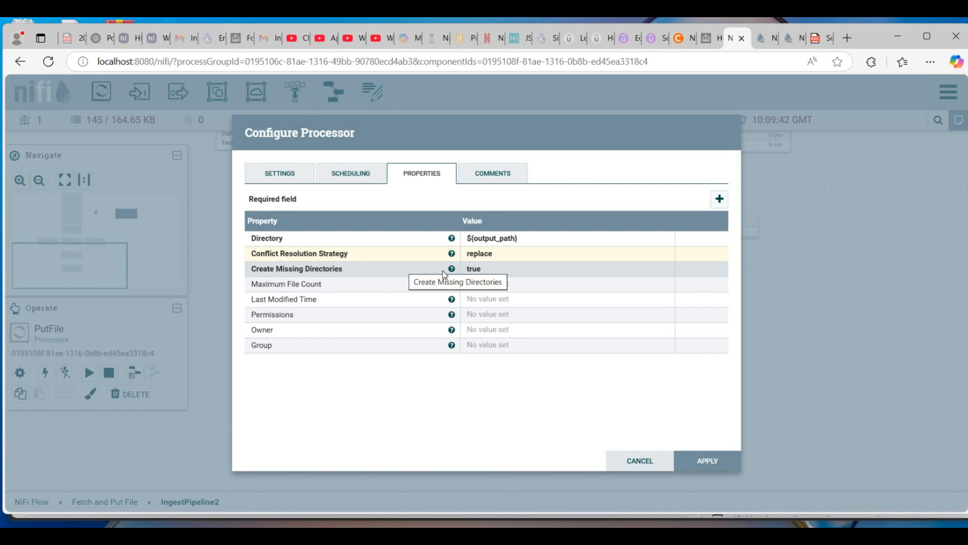
pyautogui.click(485, 273)
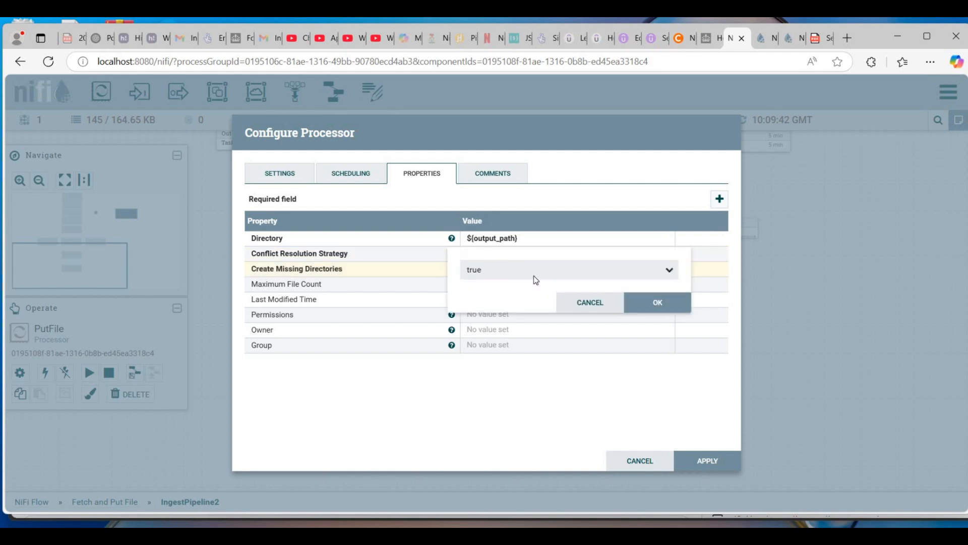
pyautogui.click(534, 275)
pyautogui.click(487, 309)
pyautogui.click(651, 306)
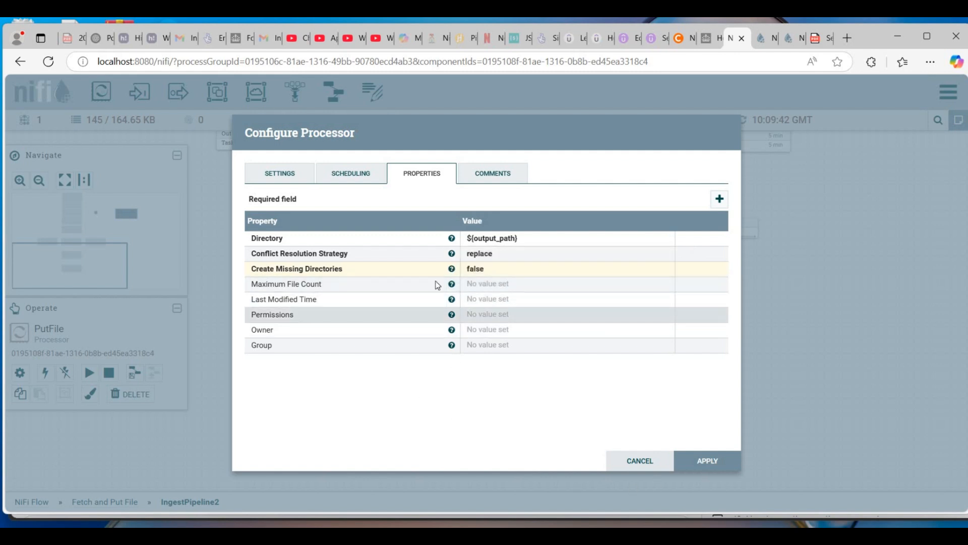
# Automatically terminate PutFile's failure and success relationships and apply the configuration.
pyautogui.click(286, 176)
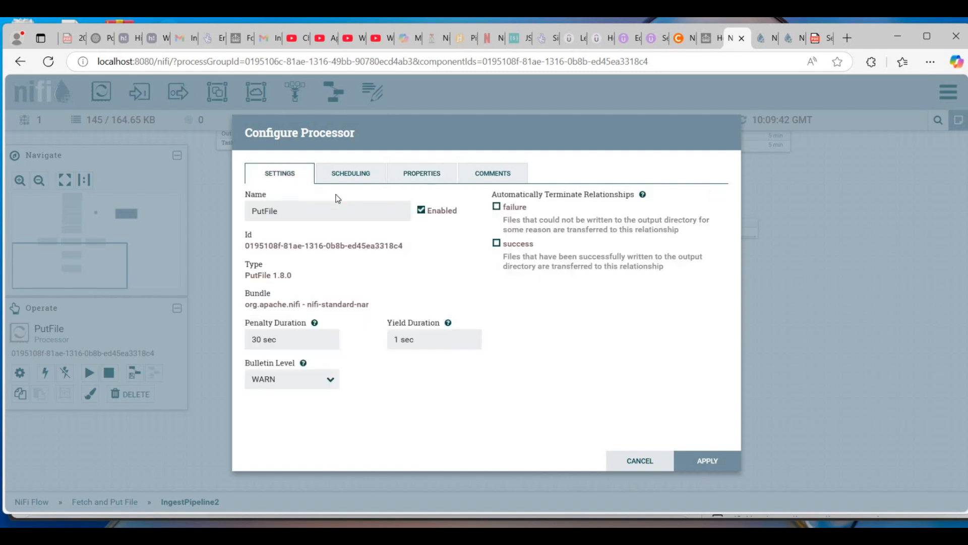
pyautogui.click(496, 206)
pyautogui.click(497, 243)
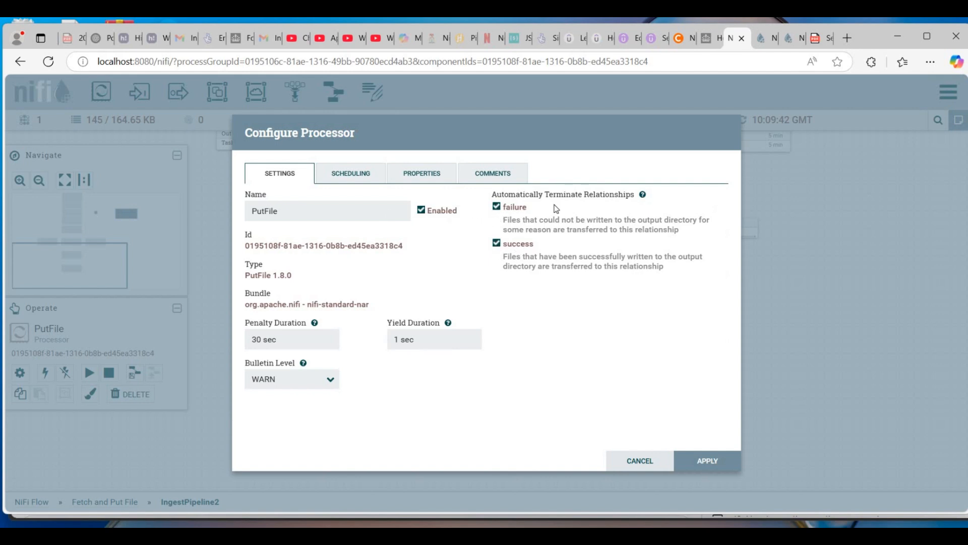
pyautogui.click(711, 460)
# Start the three MergeContent processors fed by the group1, group2 and group3 queues.
pyautogui.scroll(1, 706, 328)
pyautogui.scroll(5, 855, 384)
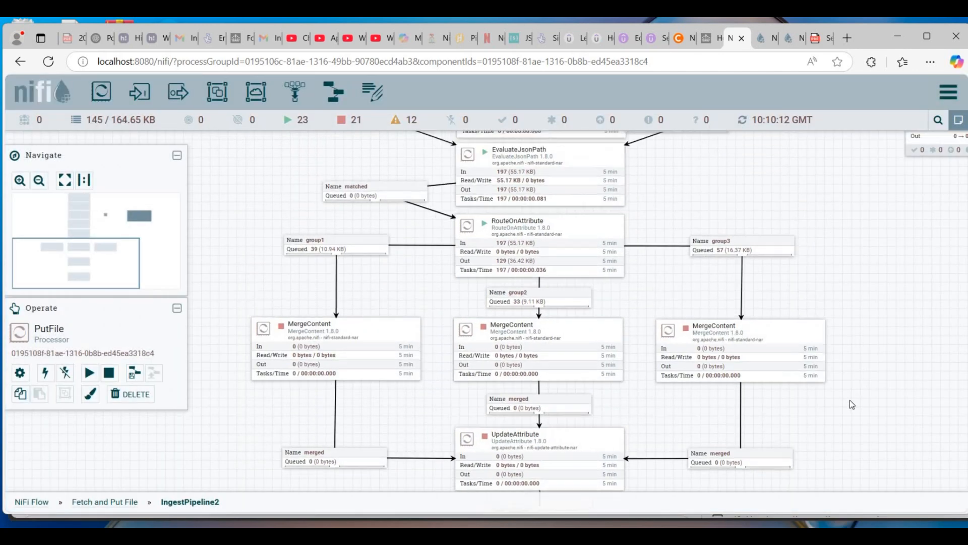
pyautogui.scroll(-4, 835, 293)
pyautogui.scroll(3, 843, 333)
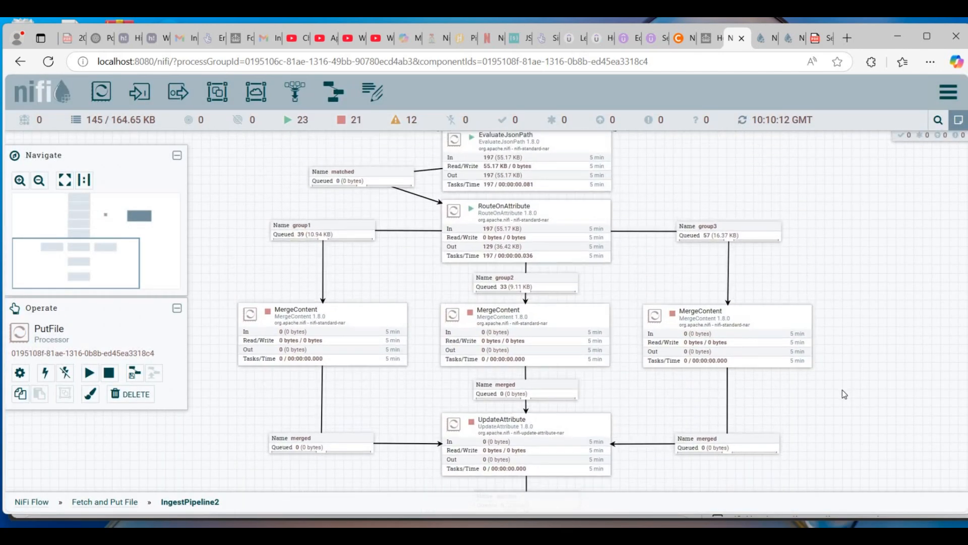
pyautogui.scroll(-3, 837, 334)
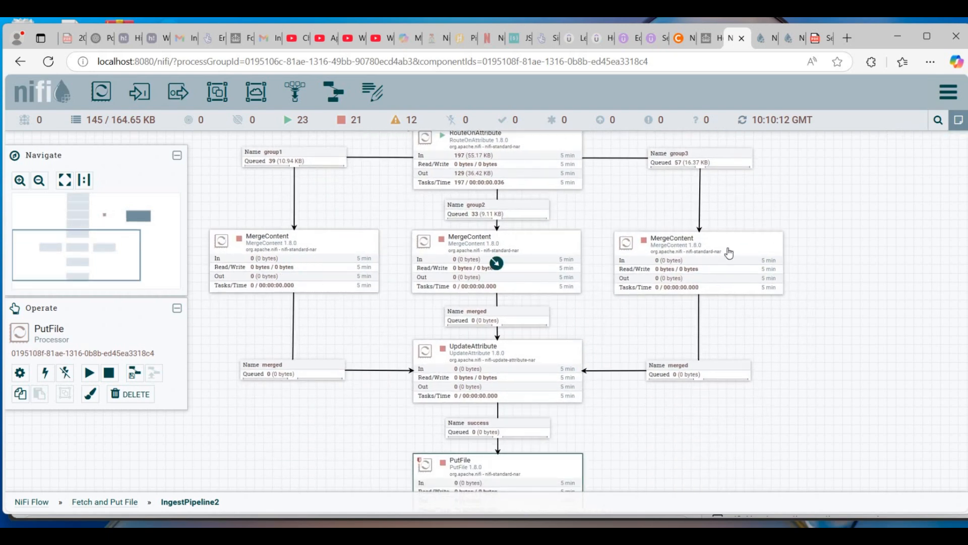
pyautogui.rightClick(347, 239)
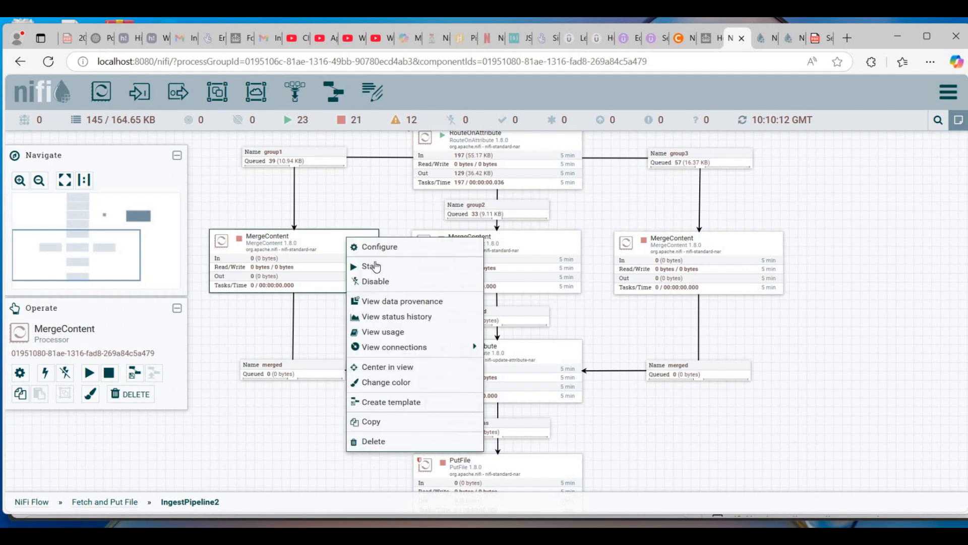
pyautogui.click(376, 266)
pyautogui.rightClick(519, 246)
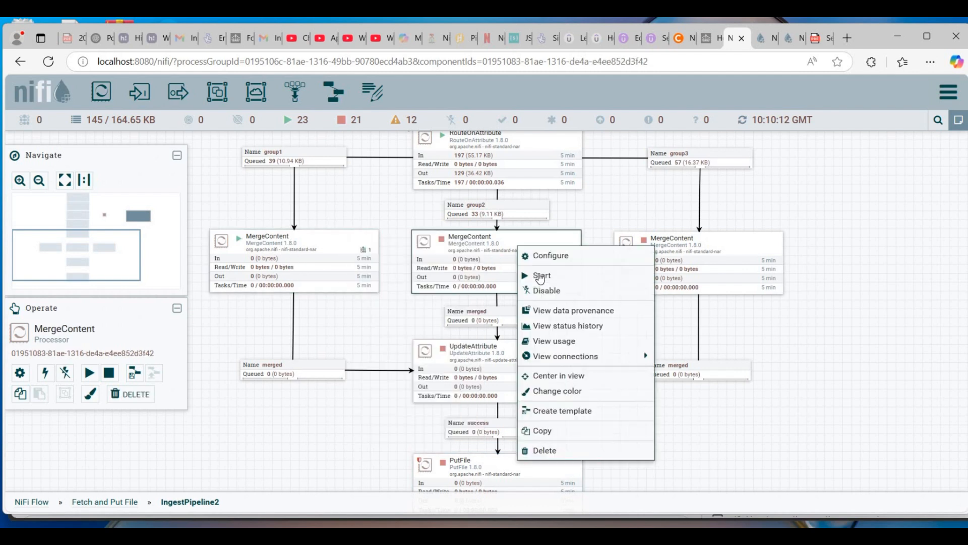
pyautogui.click(544, 276)
pyautogui.rightClick(674, 251)
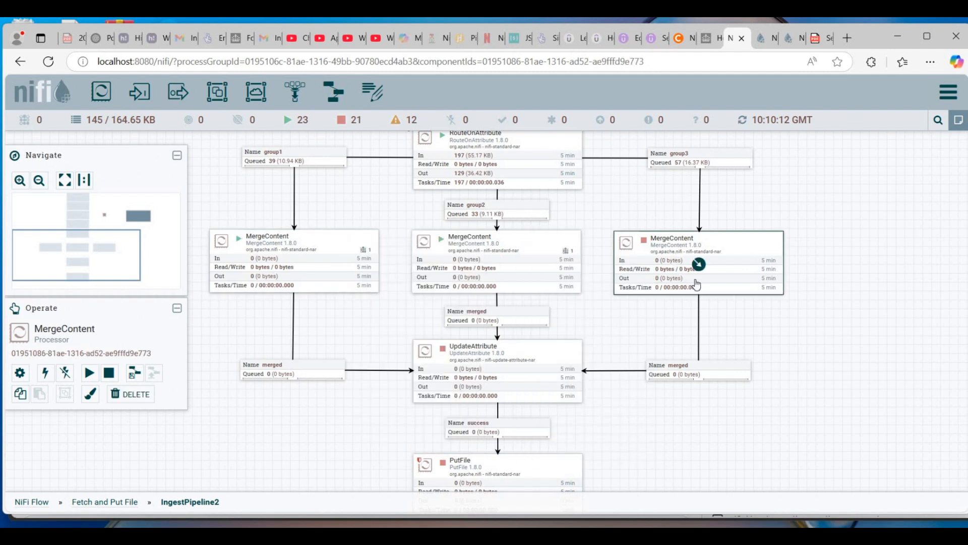
pyautogui.click(697, 280)
# Refresh the flow status and start the UpdateAttribute processor on the merged files.
pyautogui.scroll(-3, 788, 255)
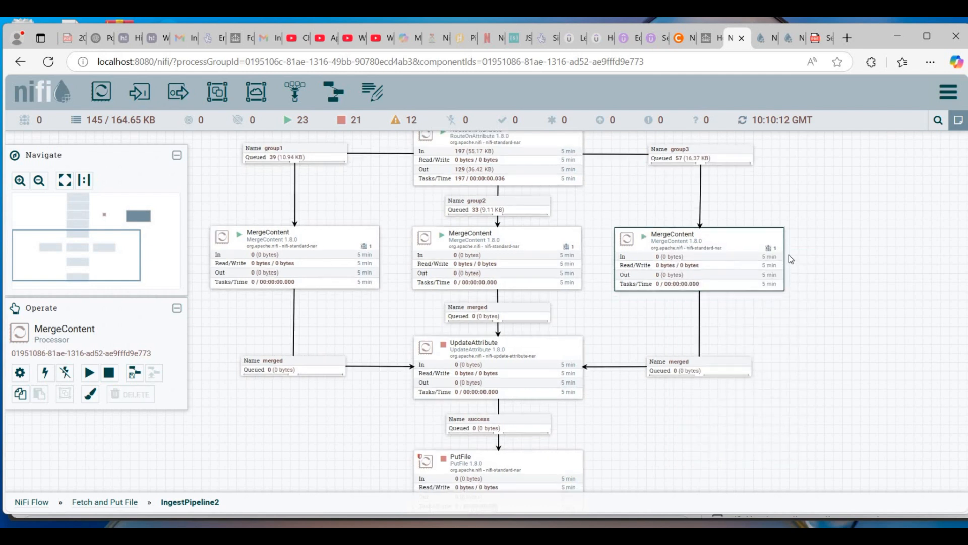
pyautogui.rightClick(790, 289)
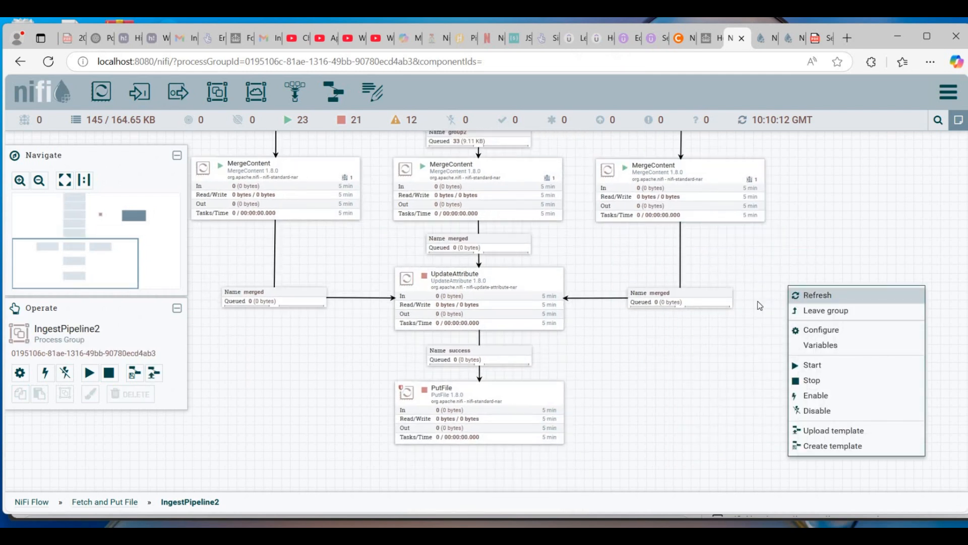
pyautogui.click(805, 297)
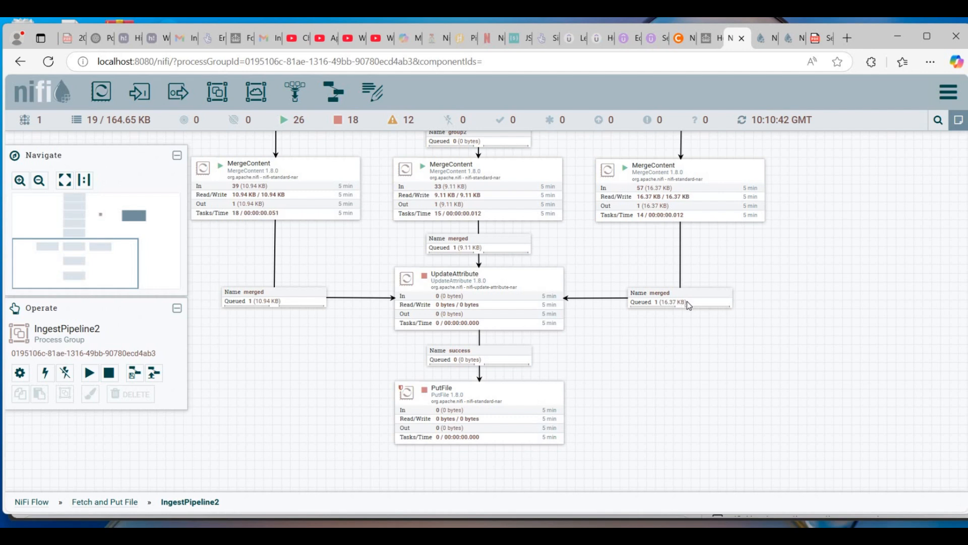
pyautogui.rightClick(514, 289)
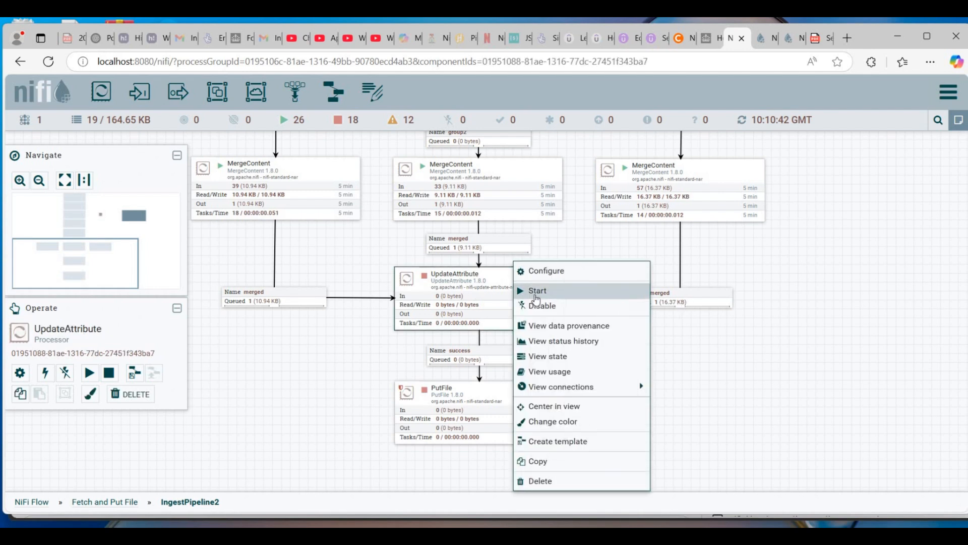
pyautogui.click(537, 295)
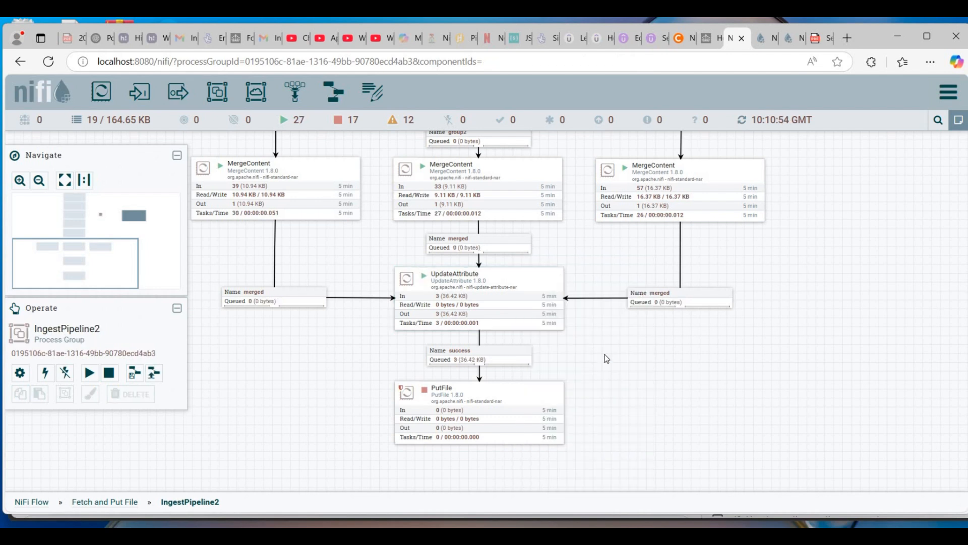
# List the success queue between UpdateAttribute and PutFile and examine the FlowFiles' filenames.
pyautogui.moveTo(605, 357); pyautogui.dragTo(607, 301)
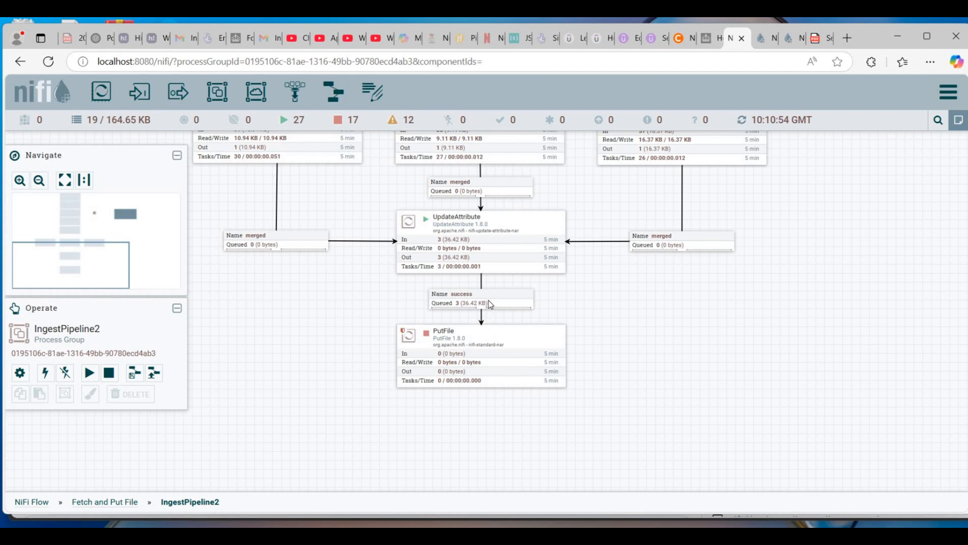
pyautogui.rightClick(490, 303)
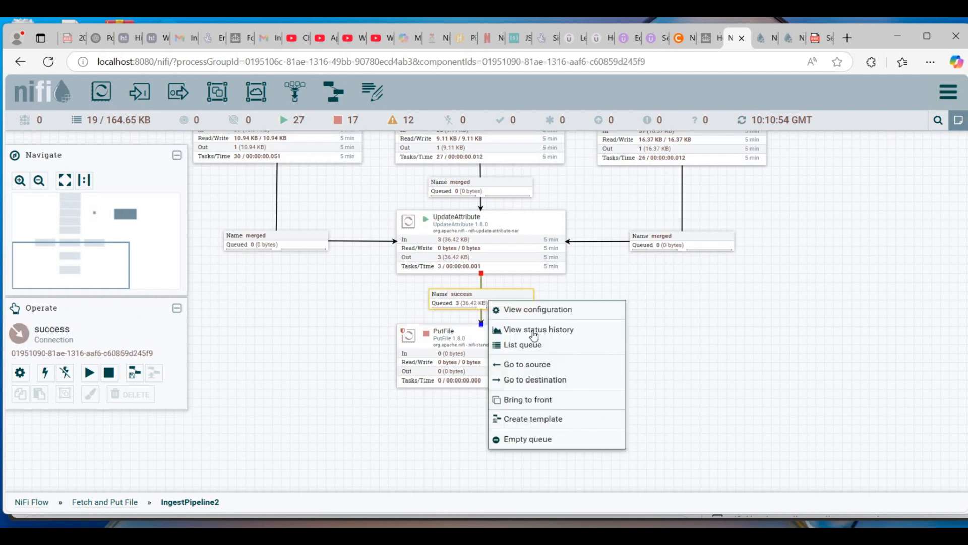
pyautogui.click(525, 344)
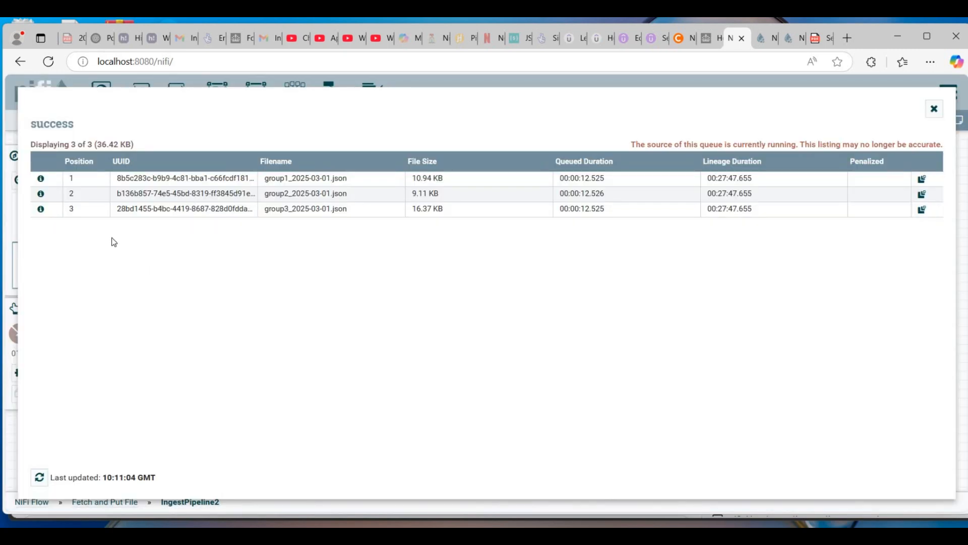
pyautogui.click(178, 178)
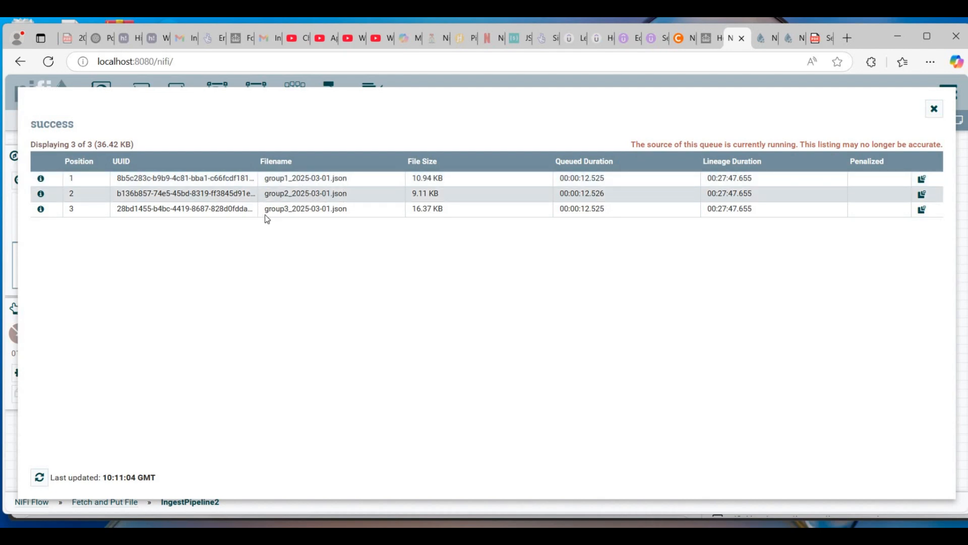
pyautogui.press('Escape')
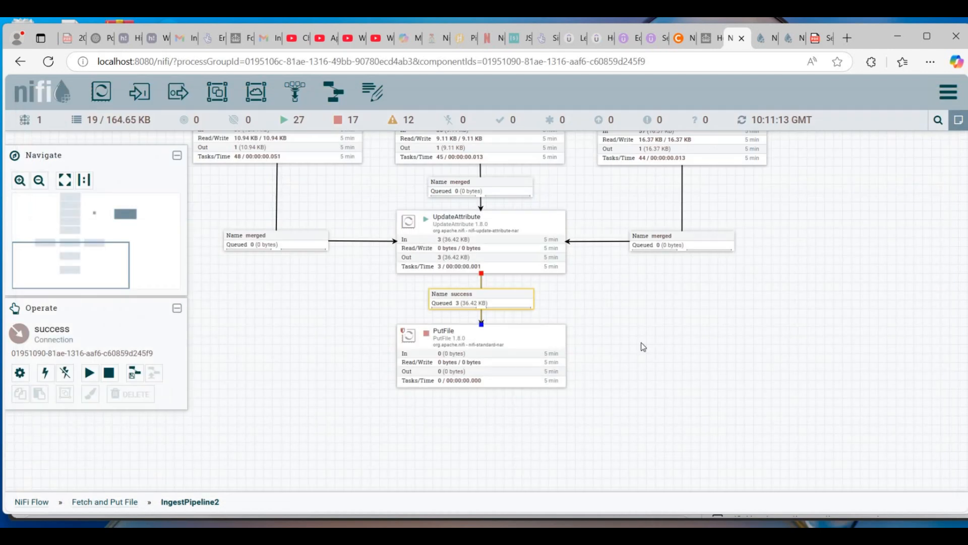
# Switch to File Explorer to examine the output folder's existing files, and return to the NiFi flow.
pyautogui.moveTo(559, 525)
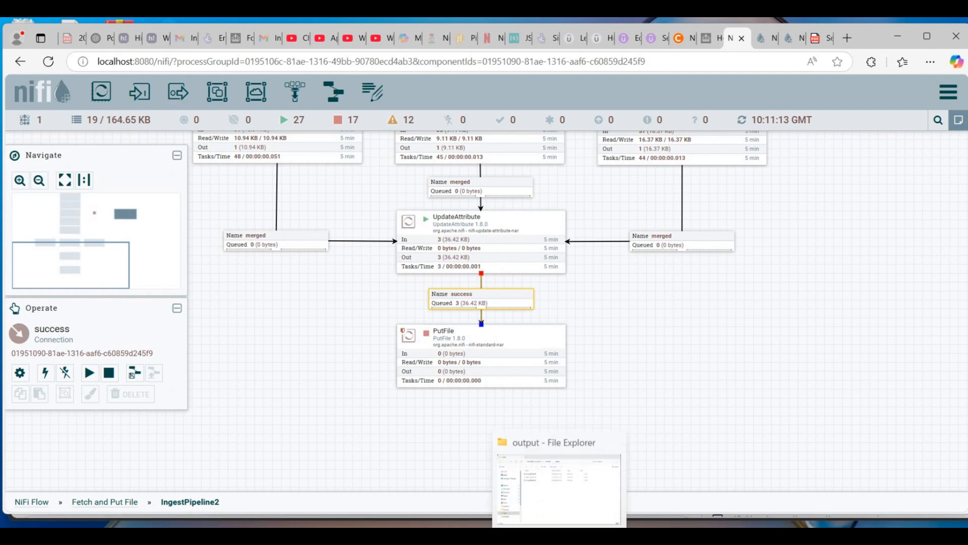
pyautogui.click(559, 443)
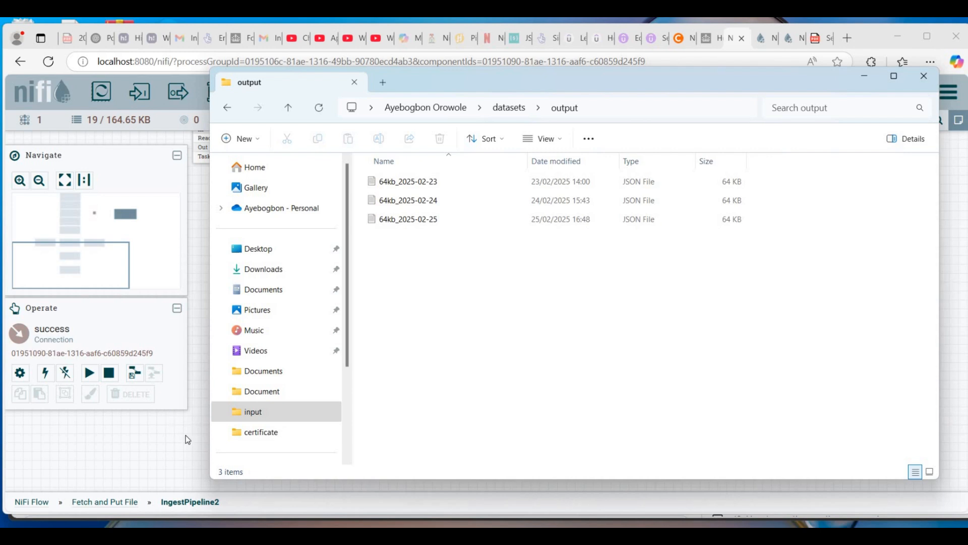
pyautogui.hotkey('alt', 'Tab')
# Start the PutFile processor and check the output folder in File Explorer for the written group files.
pyautogui.rightClick(472, 335)
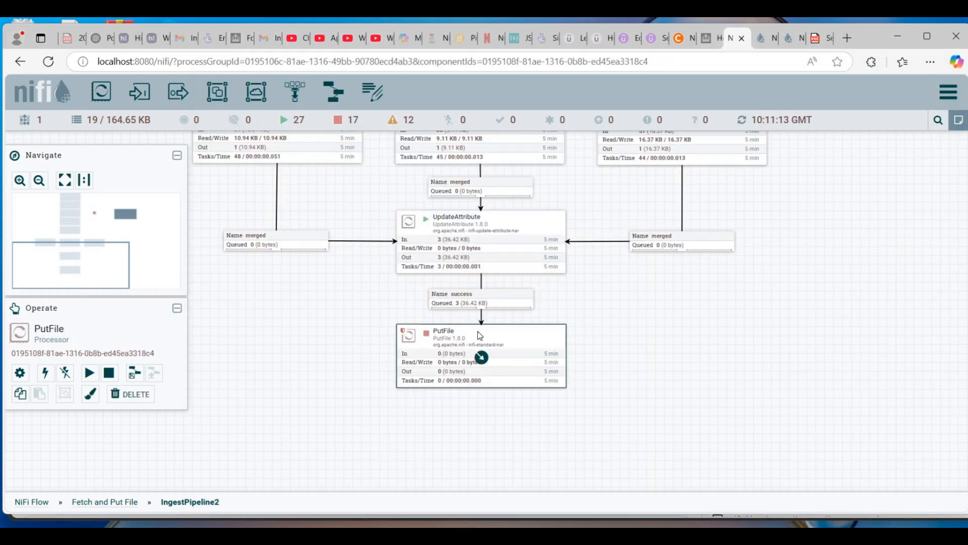
pyautogui.click(598, 303)
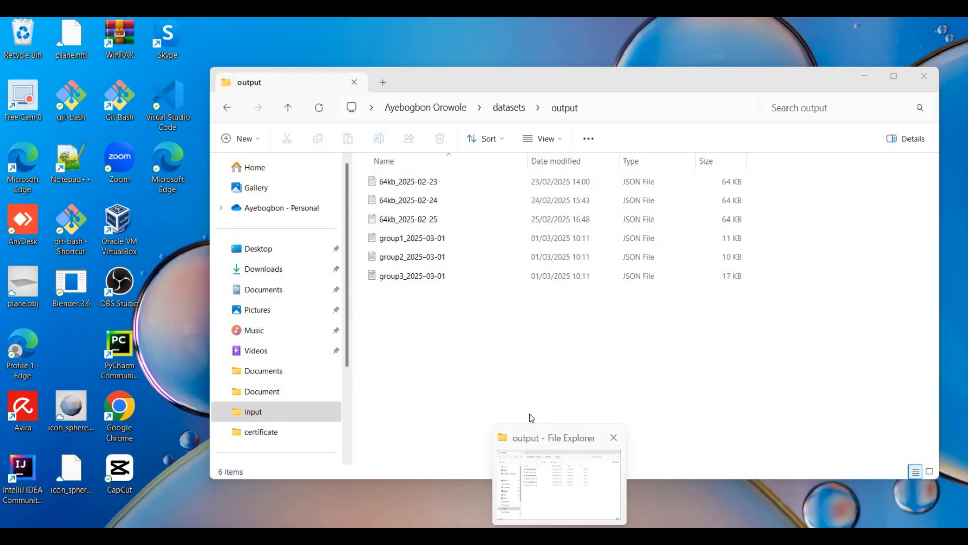
pyautogui.click(554, 472)
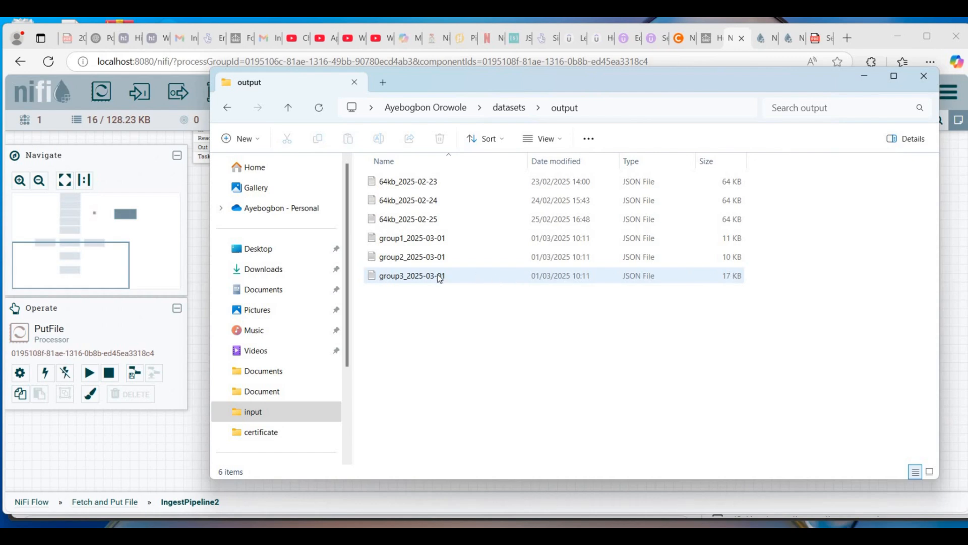
pyautogui.click(865, 76)
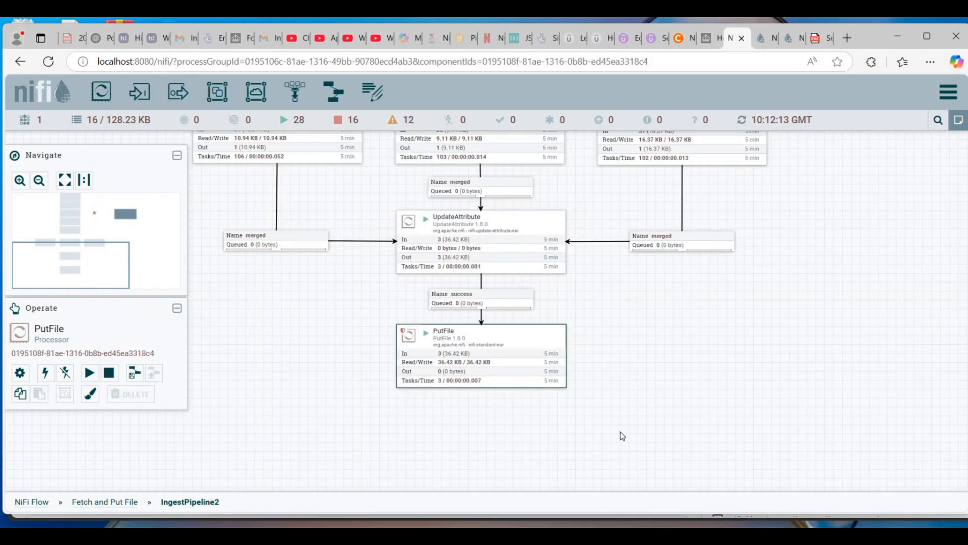
# Review the IngestPipeline2 flow from SplitJson through RouteOnAttribute and the three MergeContent branches down to UpdateAttribute and PutFile.
pyautogui.moveTo(622, 278); pyautogui.dragTo(620, 432)
pyautogui.moveTo(775, 224); pyautogui.dragTo(788, 395)
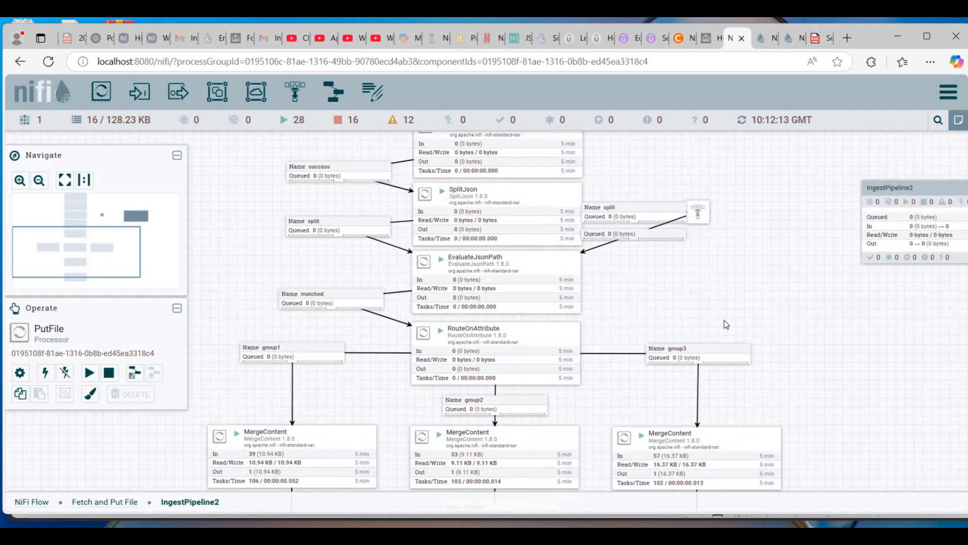
pyautogui.moveTo(727, 324); pyautogui.dragTo(724, 332)
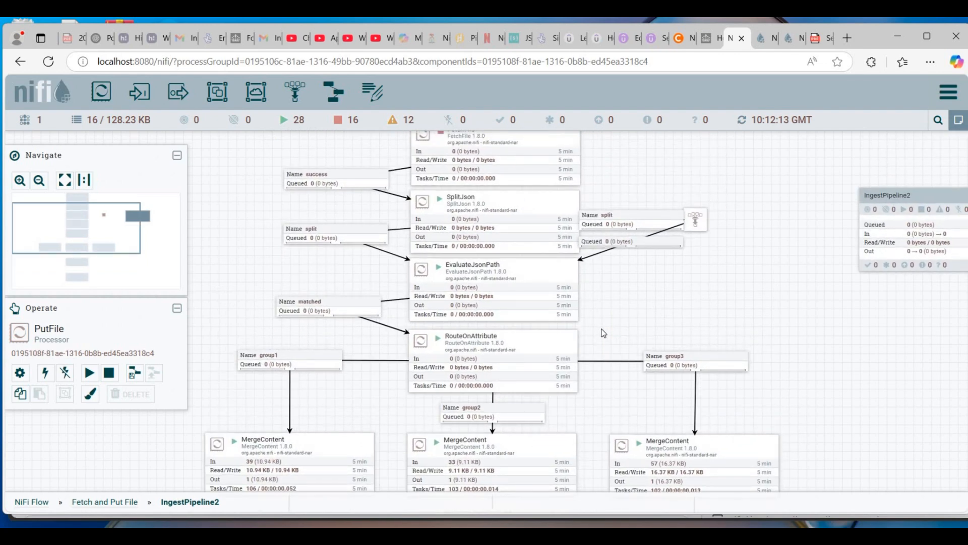
pyautogui.scroll(-5, 656, 318)
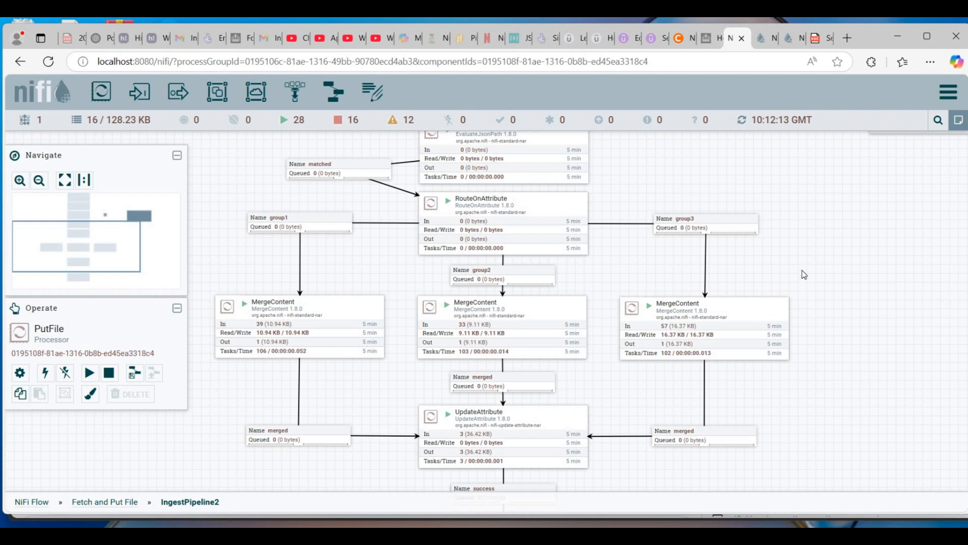
pyautogui.scroll(-2, 790, 221)
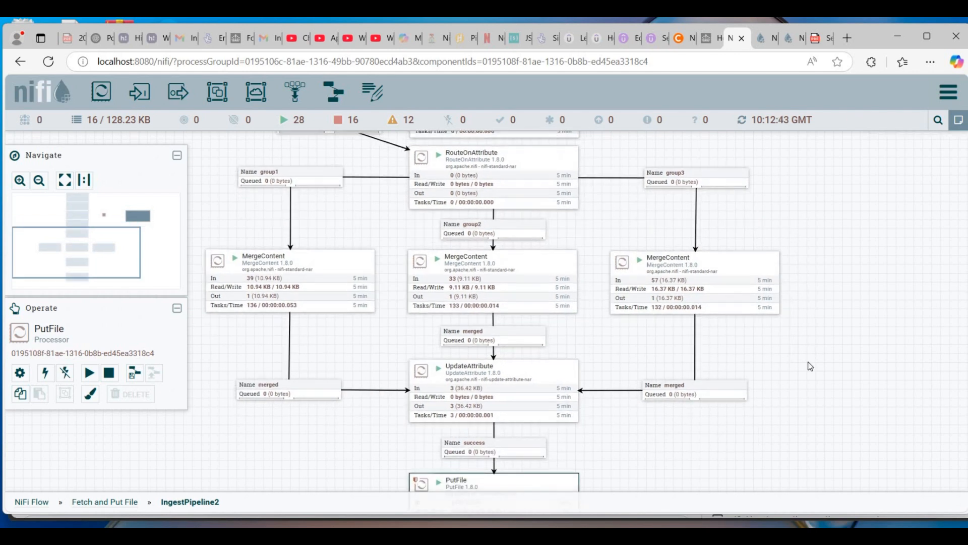
pyautogui.scroll(-3, 812, 318)
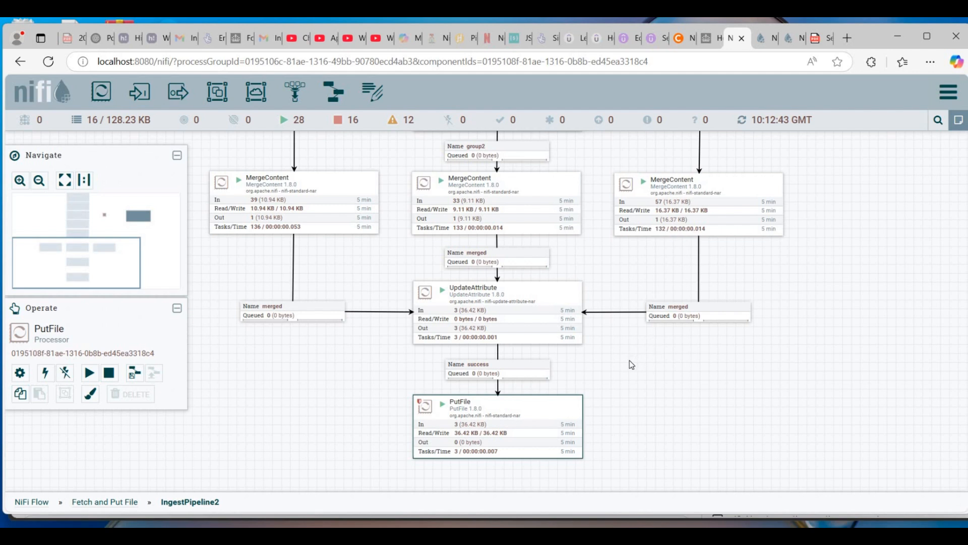
pyautogui.moveTo(629, 360); pyautogui.dragTo(633, 355)
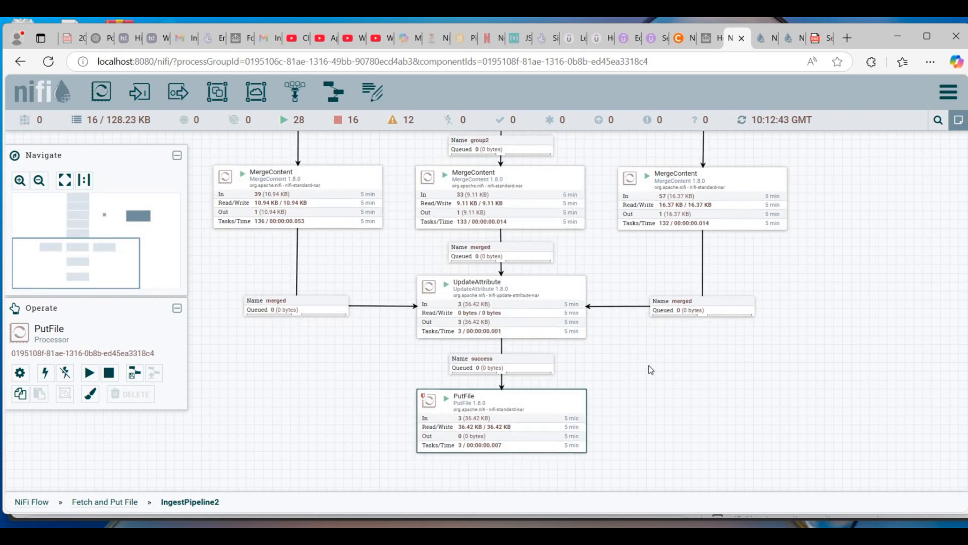